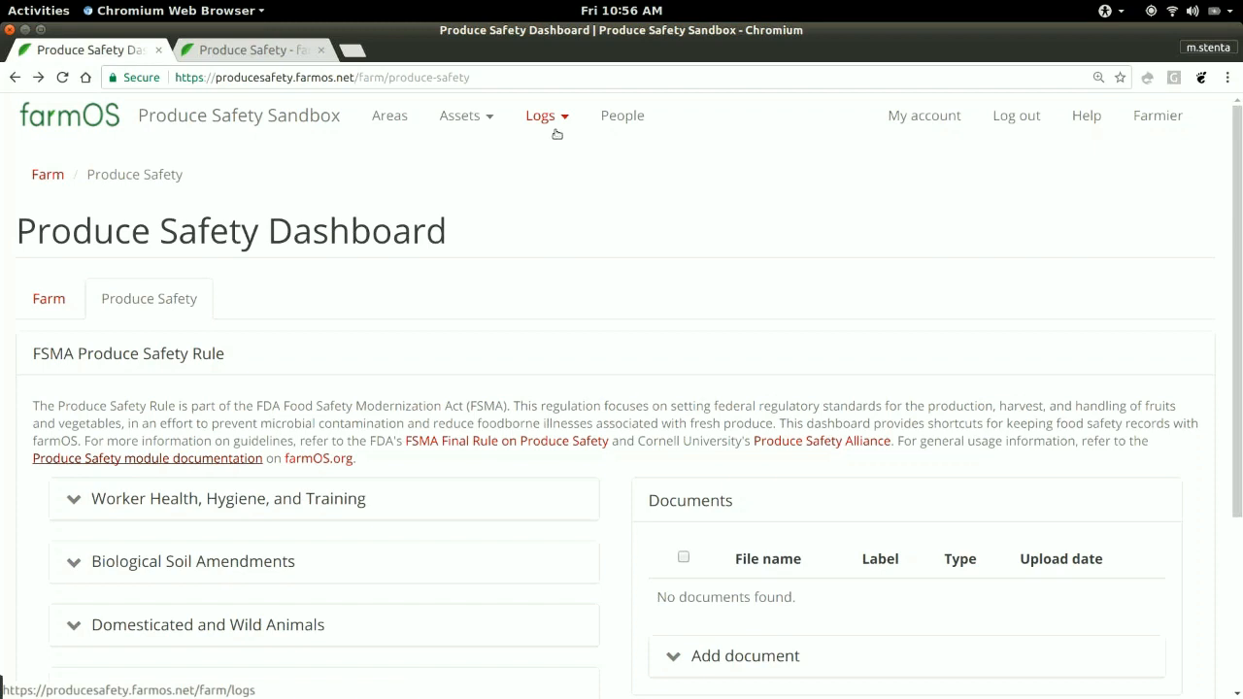
Step: Open the CSV import form for harvest logs
{"action": "left_click", "coordinate": [556, 134]}
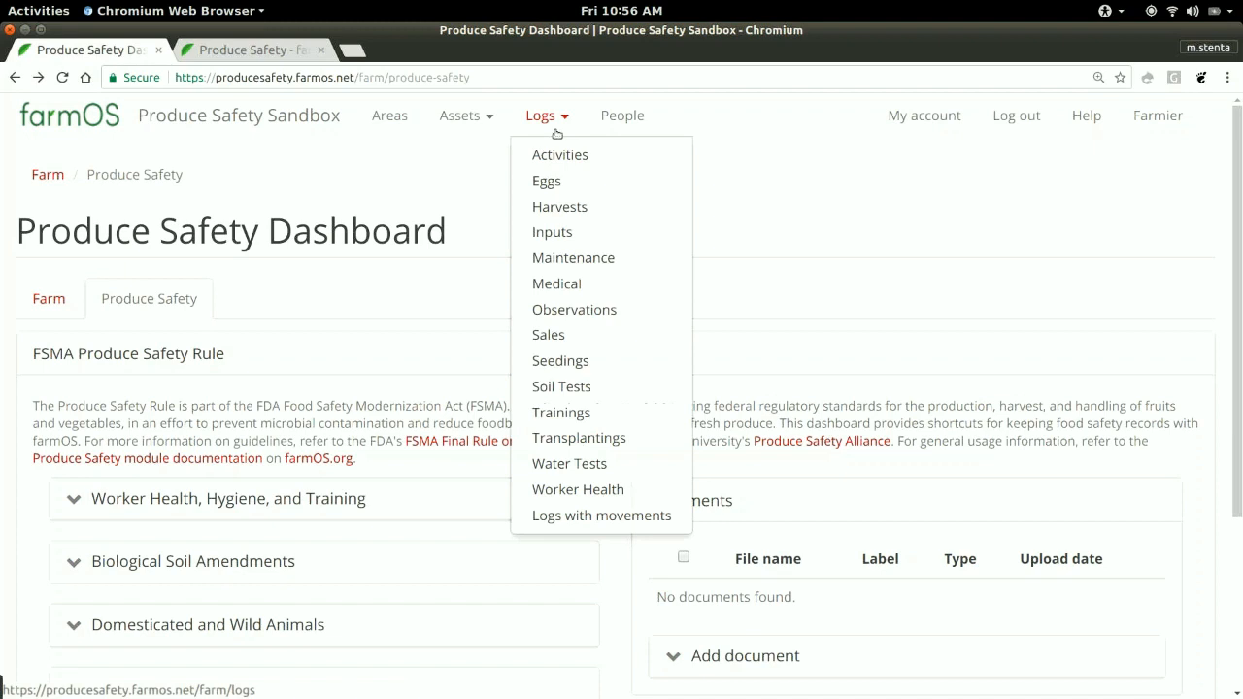
{"action": "left_click", "coordinate": [585, 214]}
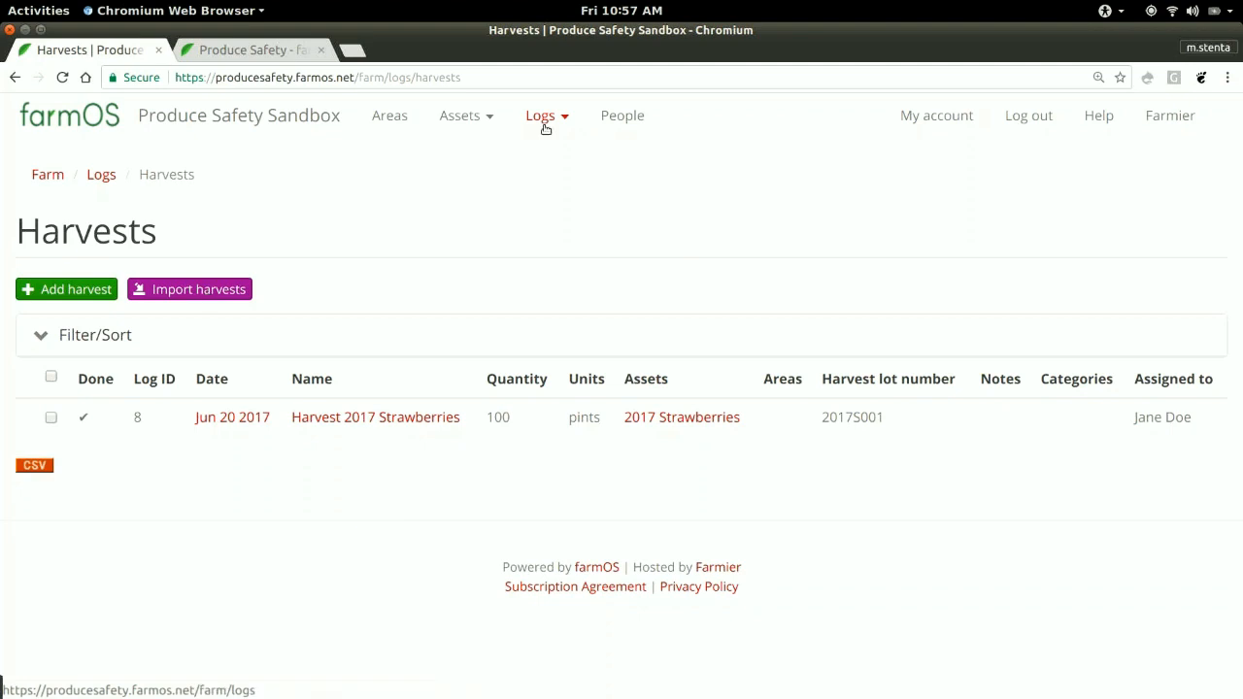
{"action": "left_click", "coordinate": [210, 292]}
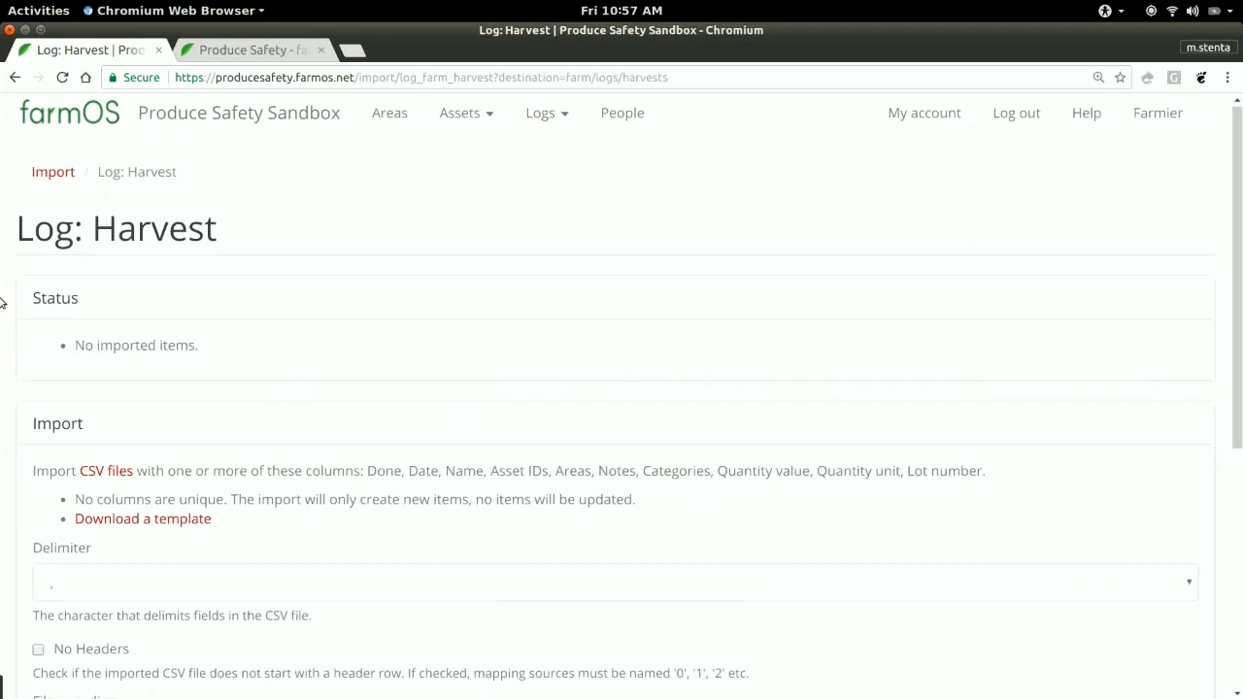
{"action": "scroll", "coordinate": [8, 379], "scroll_direction": "down", "scroll_amount": 3}
{"action": "scroll", "coordinate": [29, 243], "scroll_direction": "down", "scroll_amount": 2}
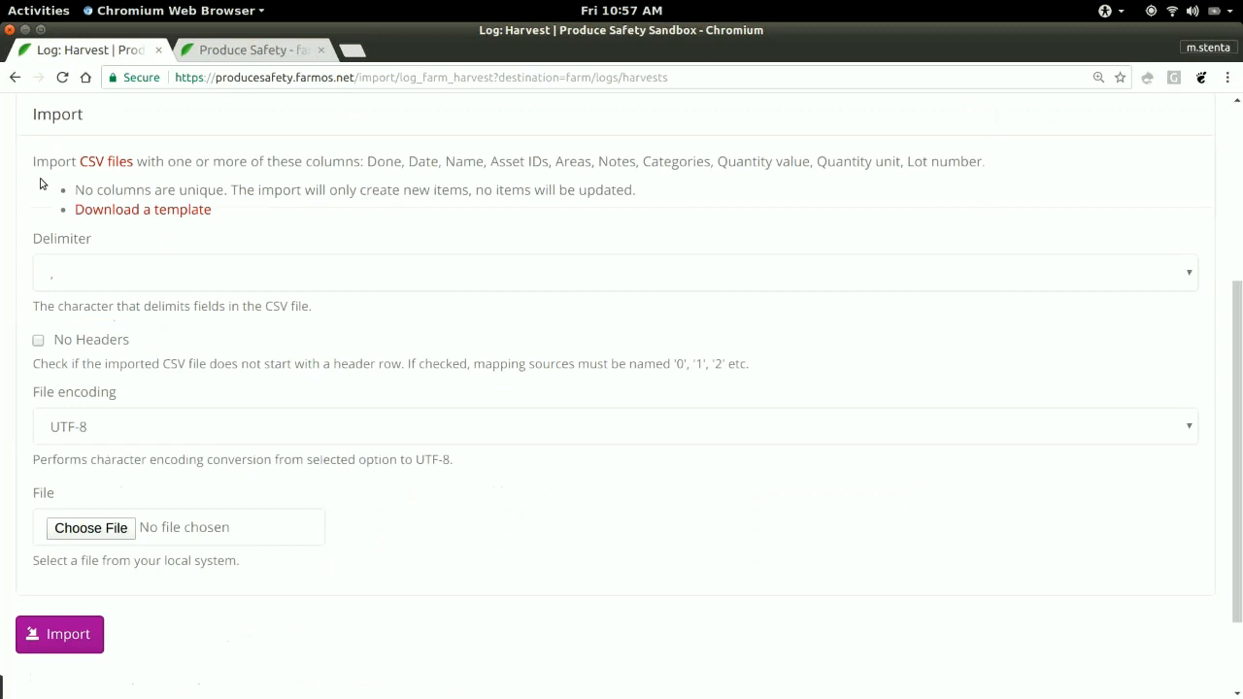
Step: Download the harvest log CSV template to the Desktop as log_farm_harvest_template.csv, replacing the existing file
{"action": "left_click_drag", "start_coordinate": [29, 165], "coordinate": [79, 163]}
{"action": "left_click", "coordinate": [361, 161]}
{"action": "left_click", "coordinate": [44, 163]}
{"action": "left_click", "coordinate": [122, 211]}
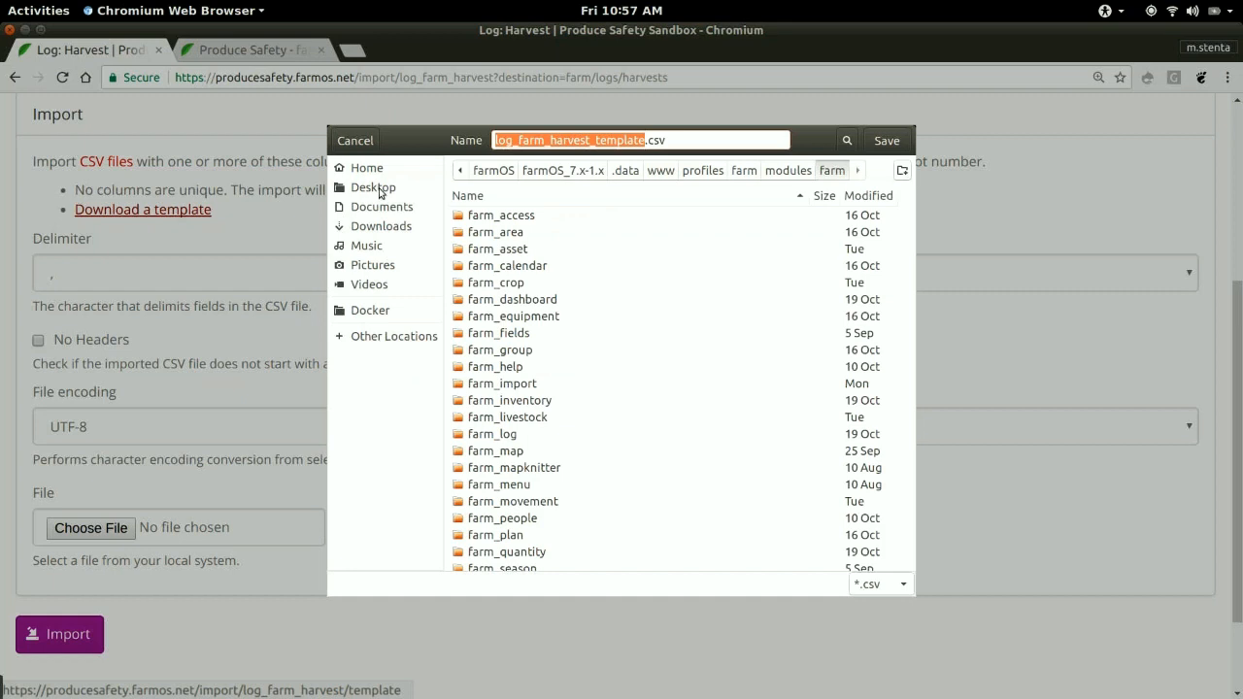
{"action": "left_click", "coordinate": [380, 192]}
{"action": "left_click", "coordinate": [887, 142]}
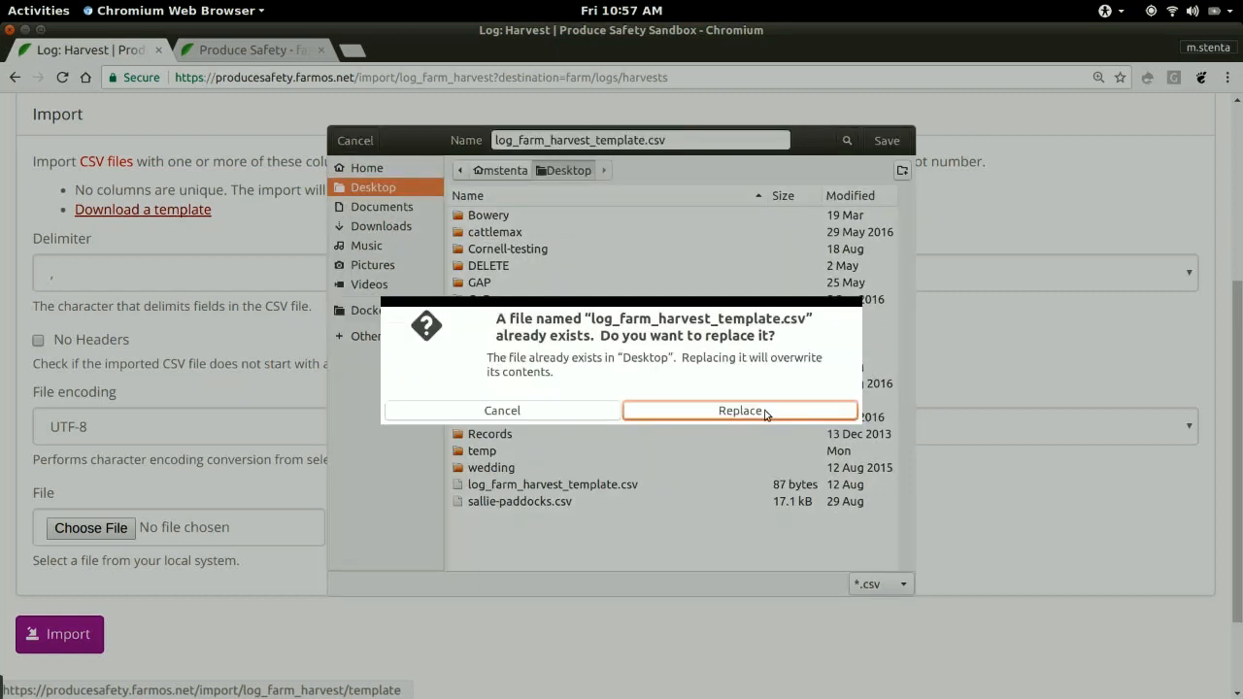
{"action": "left_click", "coordinate": [740, 410]}
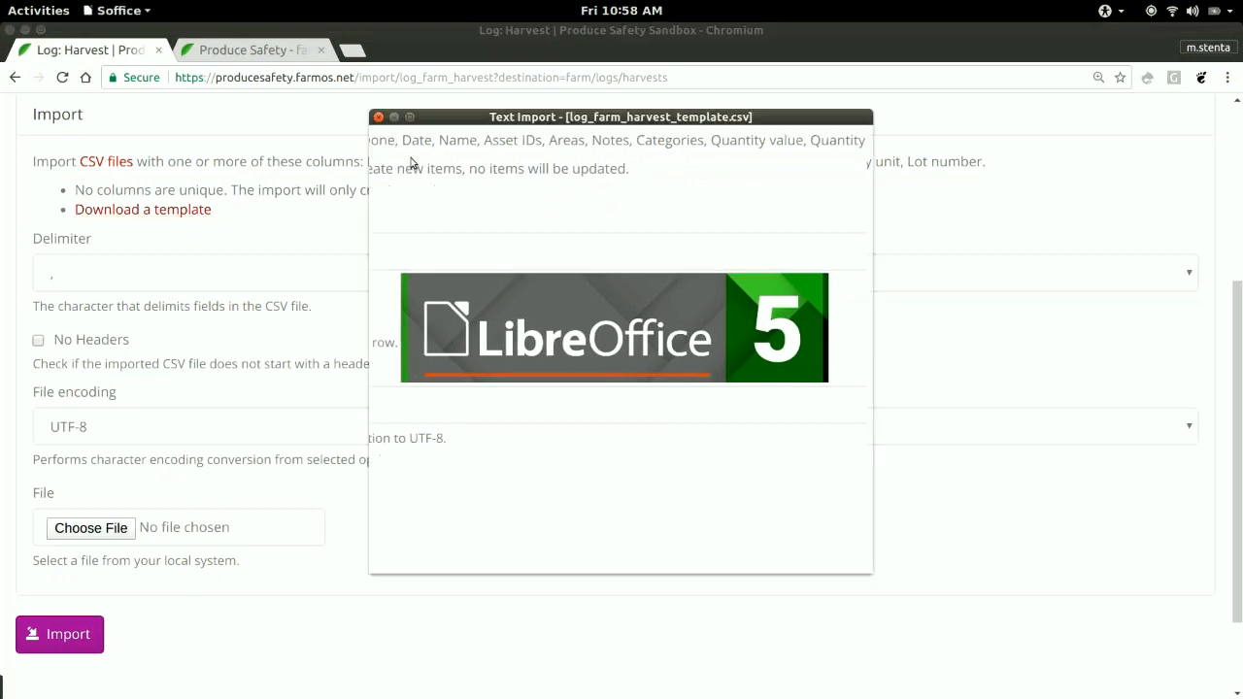
Step: Switch to LibreOffice Calc and import log_farm_harvest_template.csv as a spreadsheet
{"action": "left_click", "coordinate": [780, 554]}
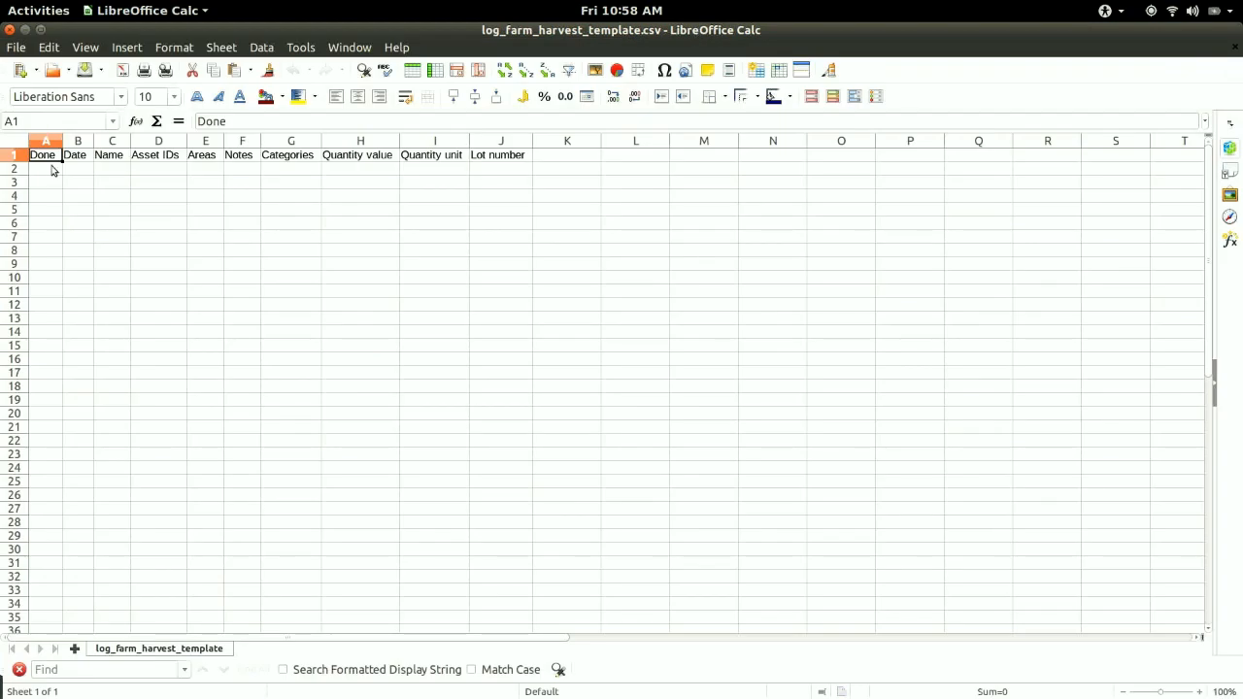
{"action": "scroll", "coordinate": [76, 175], "scroll_direction": "up", "scroll_amount": 3}
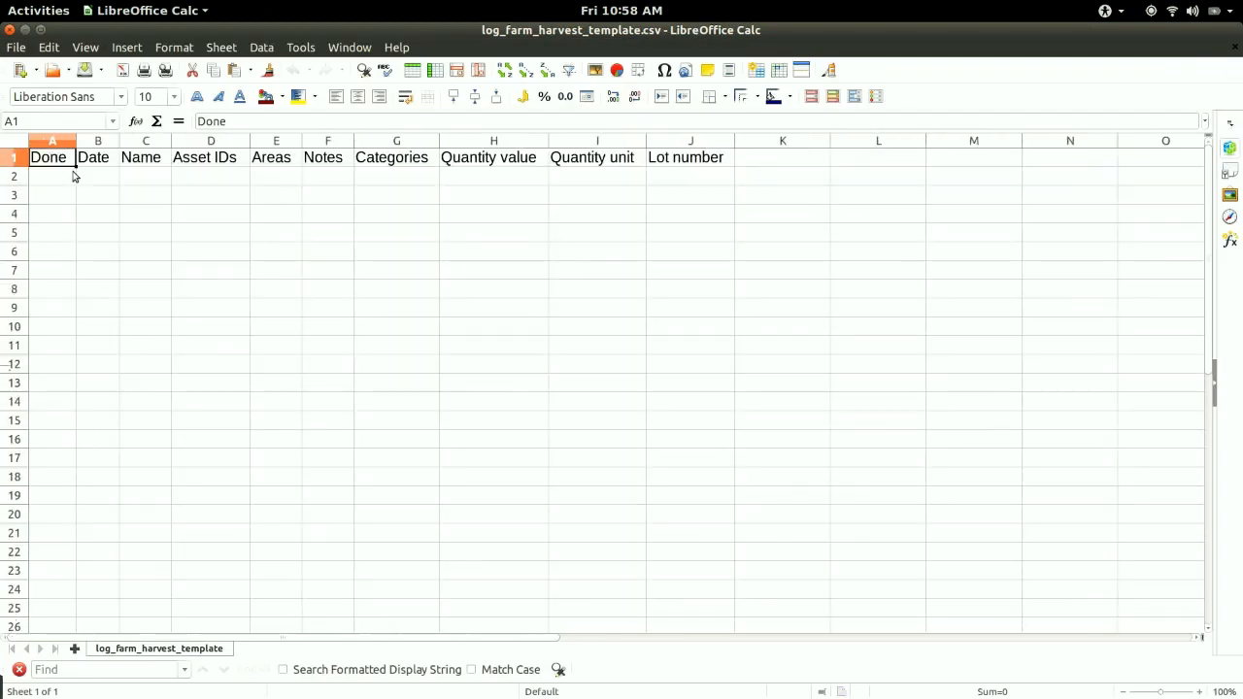
{"action": "scroll", "coordinate": [76, 178], "scroll_direction": "up", "scroll_amount": 5}
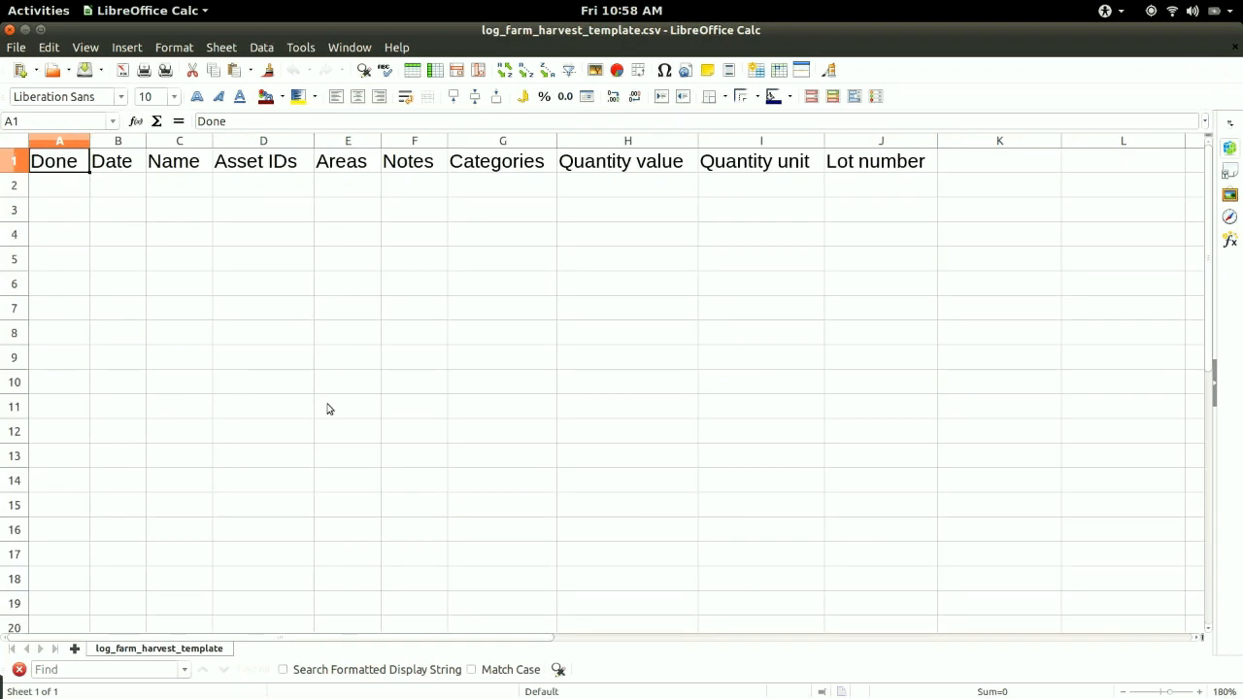
Step: Fill row 2 with yes under Done and 2017/10/30 under Date, and widen the Date column to fit
{"action": "left_click", "coordinate": [55, 189]}
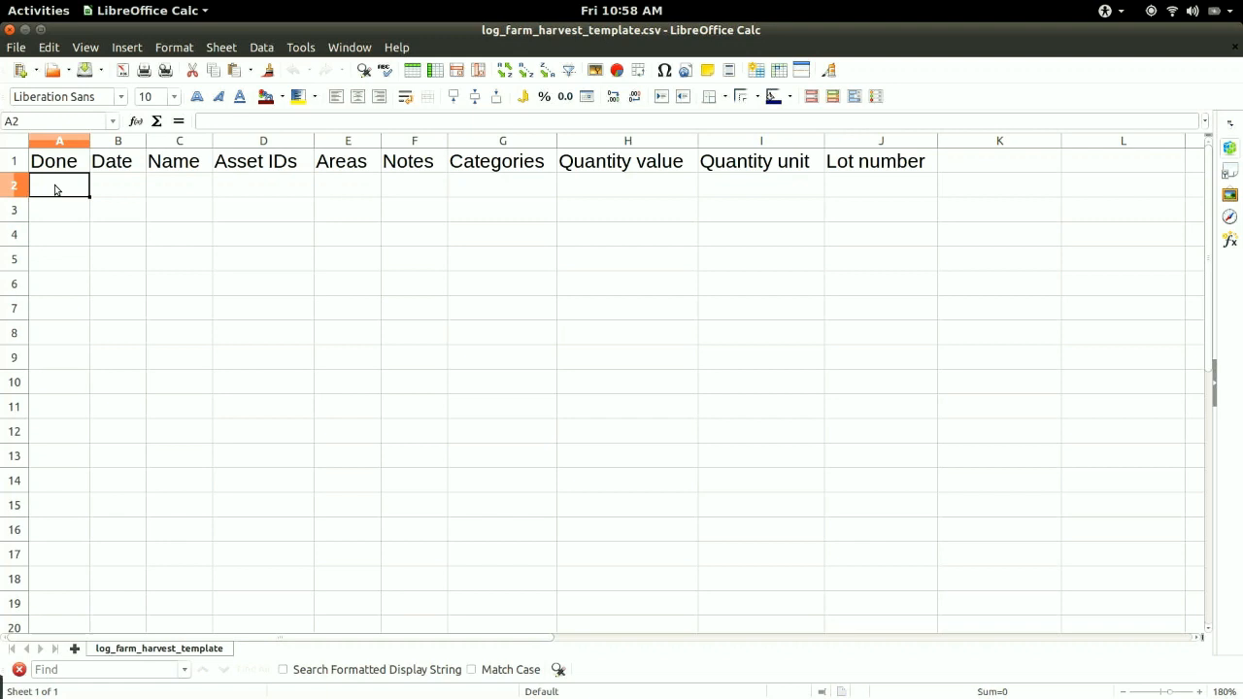
{"action": "double_click", "coordinate": [82, 196]}
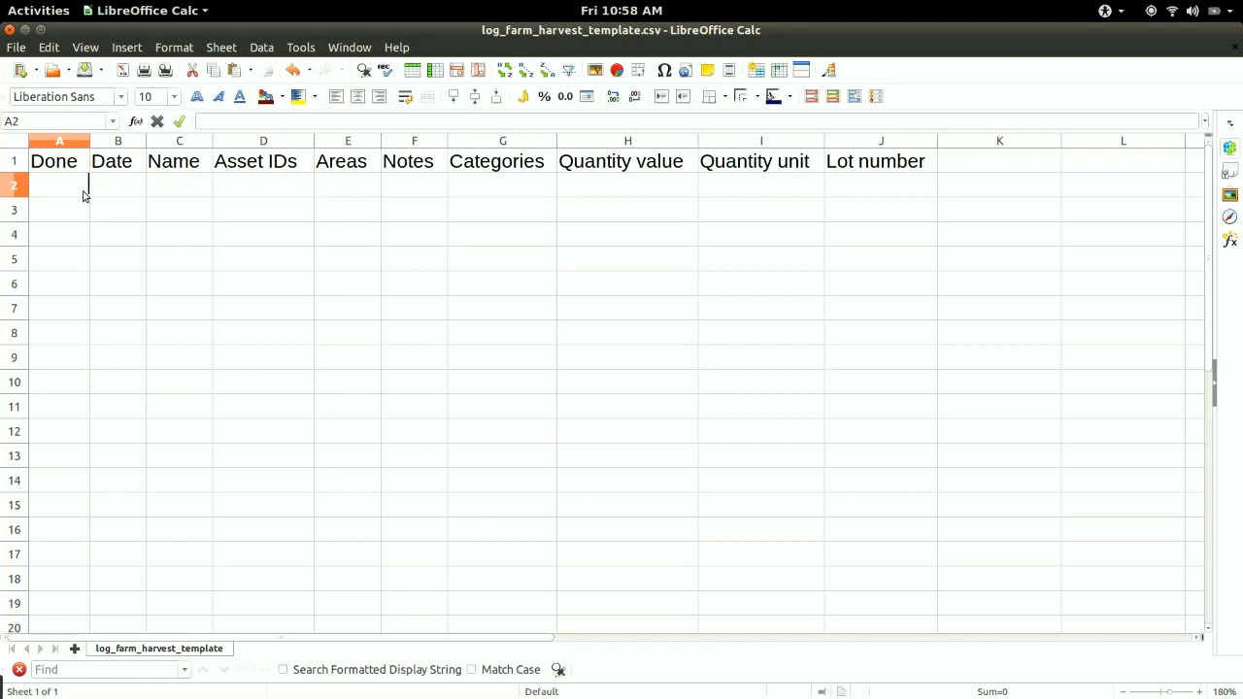
{"action": "type", "text": "yes"}
{"action": "key", "text": "Tab"}
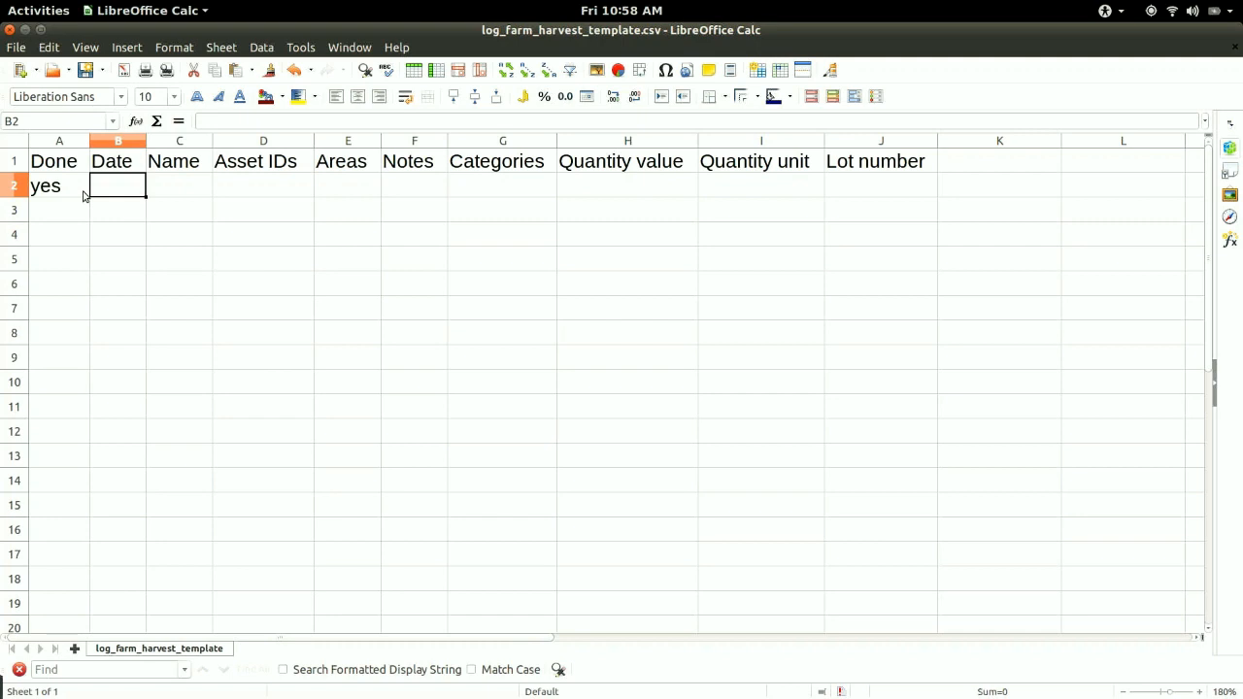
{"action": "type", "text": "2017"}
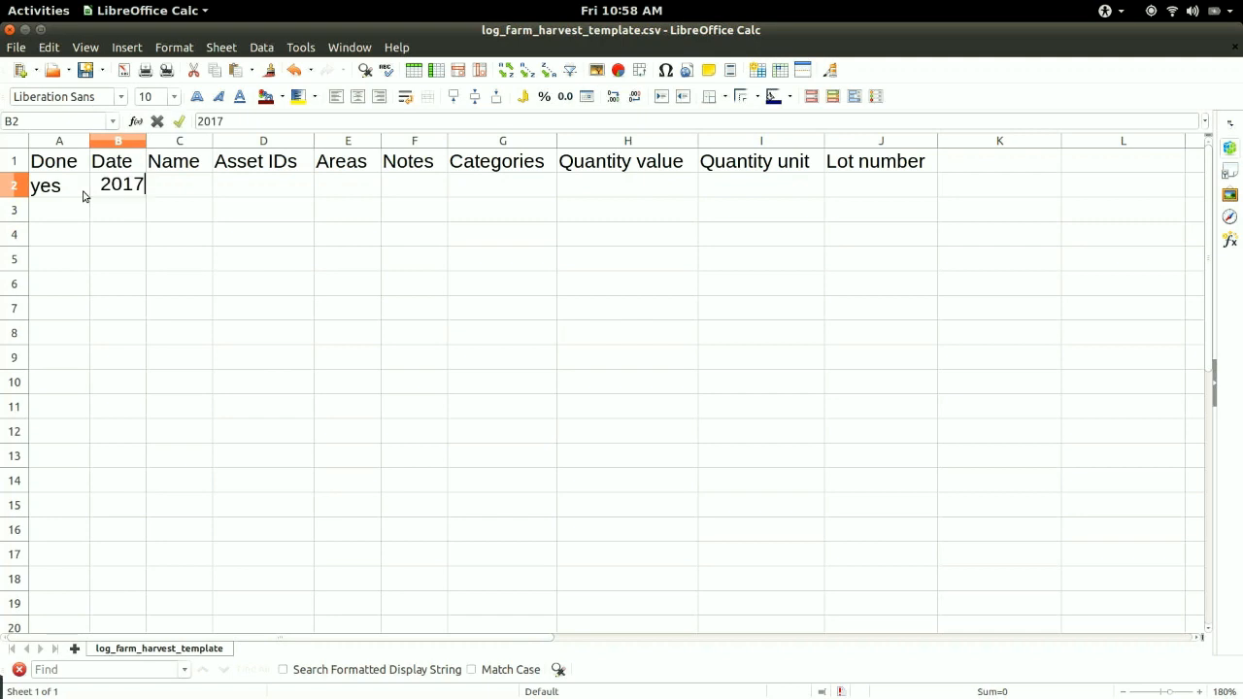
{"action": "type", "text": "/10/30"}
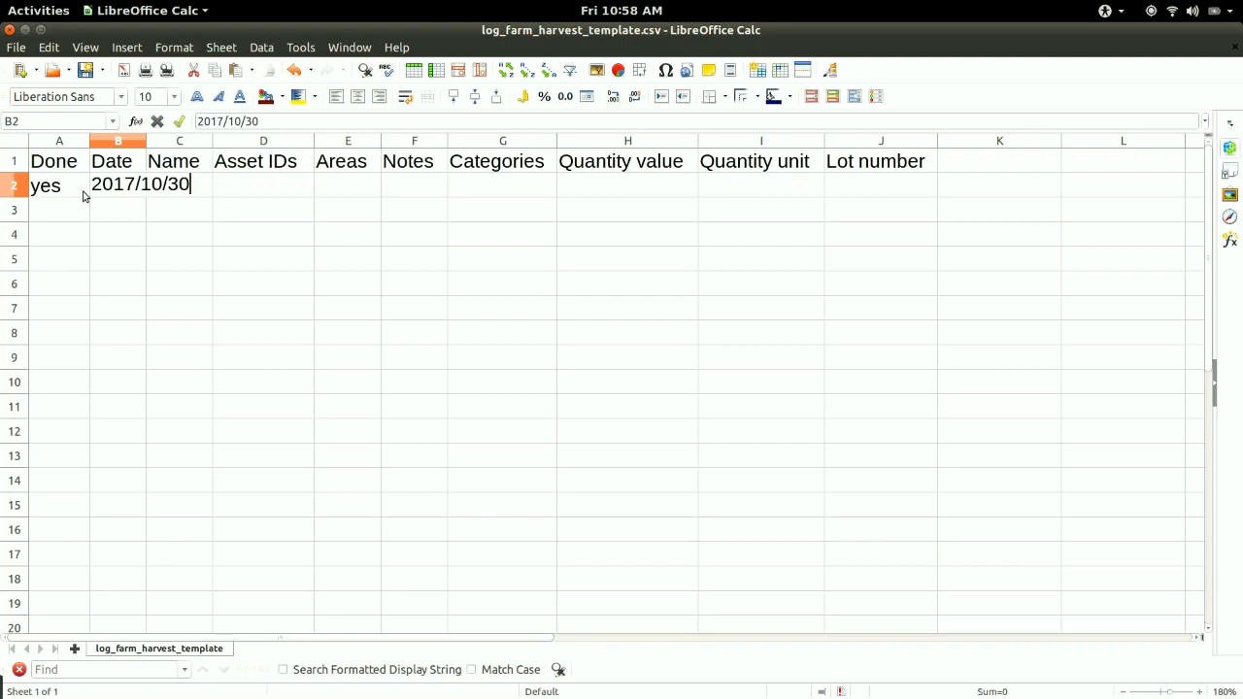
{"action": "left_click", "coordinate": [124, 149]}
{"action": "left_click_drag", "start_coordinate": [145, 146], "coordinate": [236, 142]}
{"action": "left_click", "coordinate": [272, 190]}
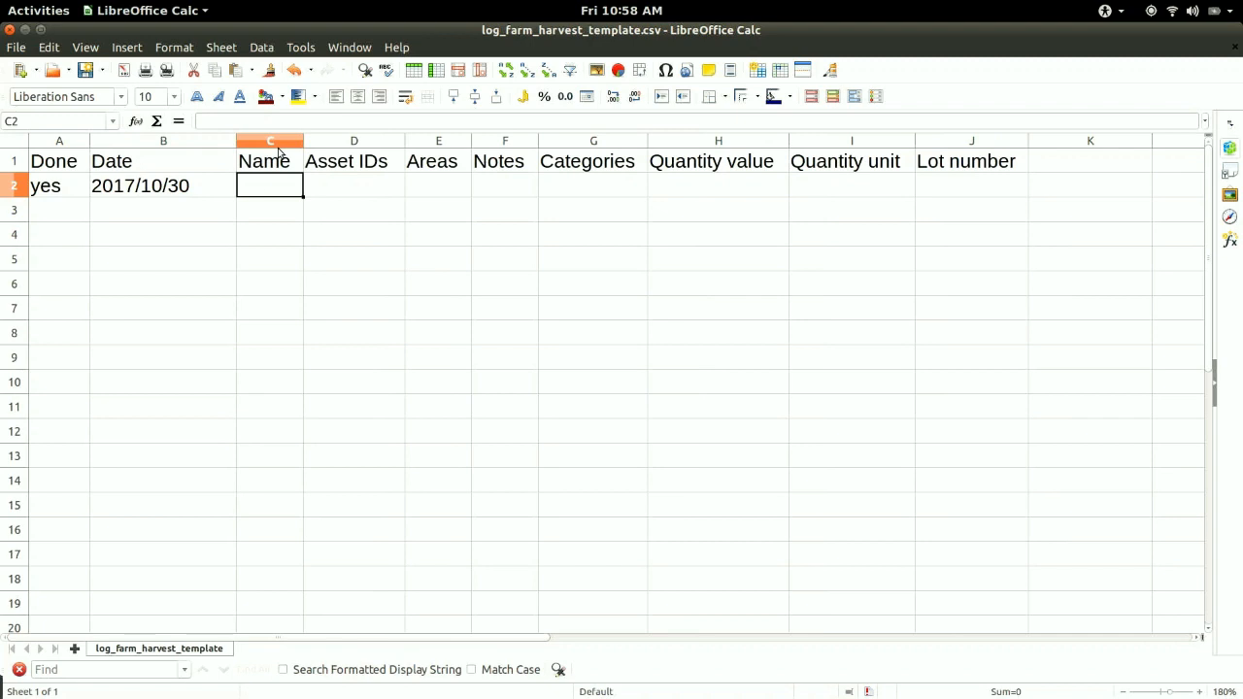
Step: Look up the asset IDs in the farmOS plantings list in Chromium, and return to the harvest template spreadsheet
{"action": "left_click", "coordinate": [350, 196]}
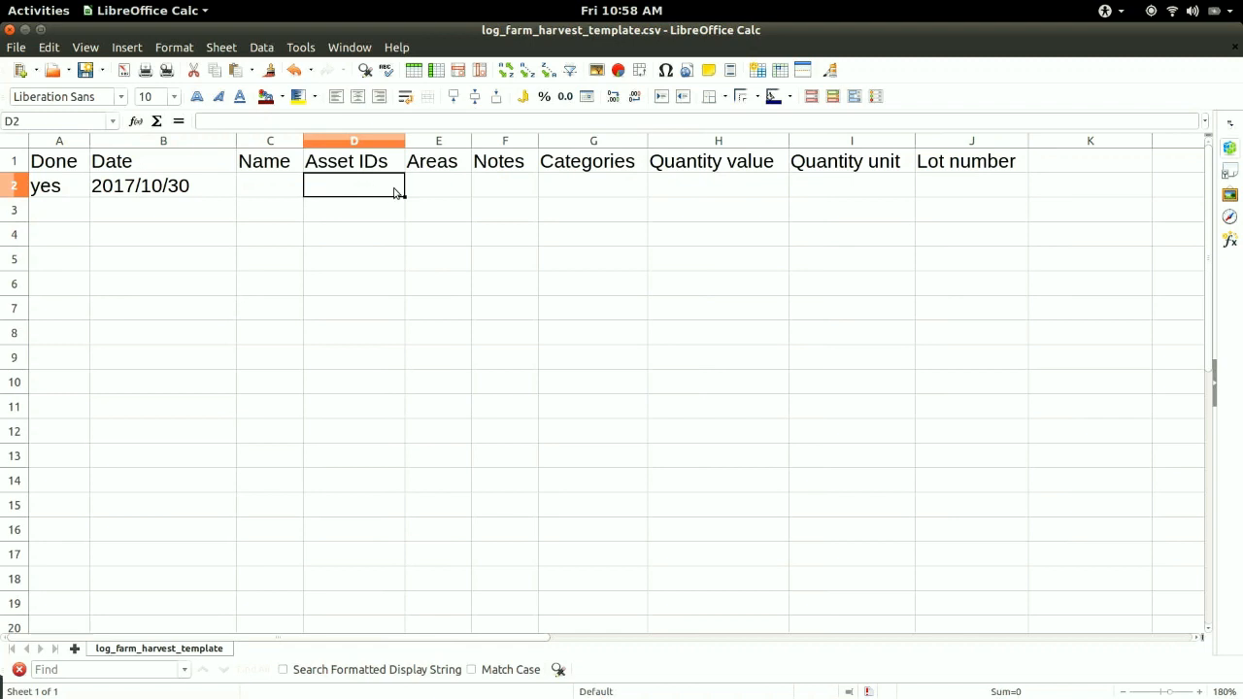
{"action": "key", "text": "super"}
{"action": "left_click", "coordinate": [535, 281]}
{"action": "mouse_move", "coordinate": [485, 136]}
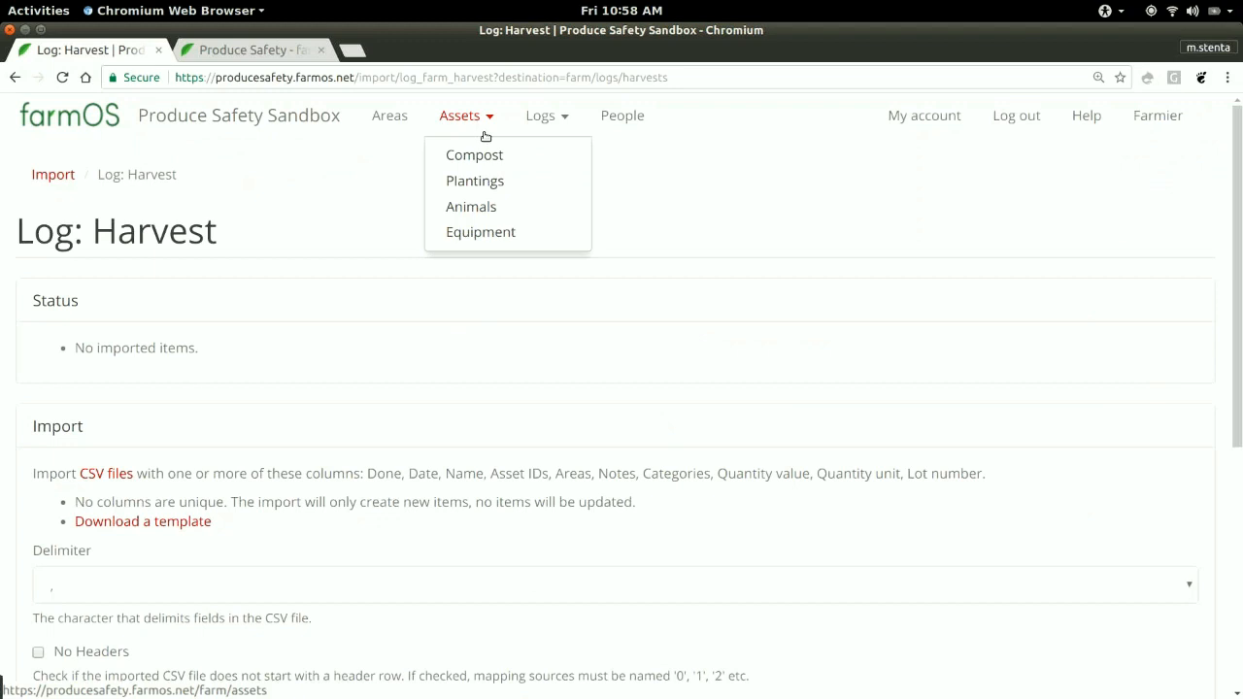
{"action": "left_click", "coordinate": [484, 182]}
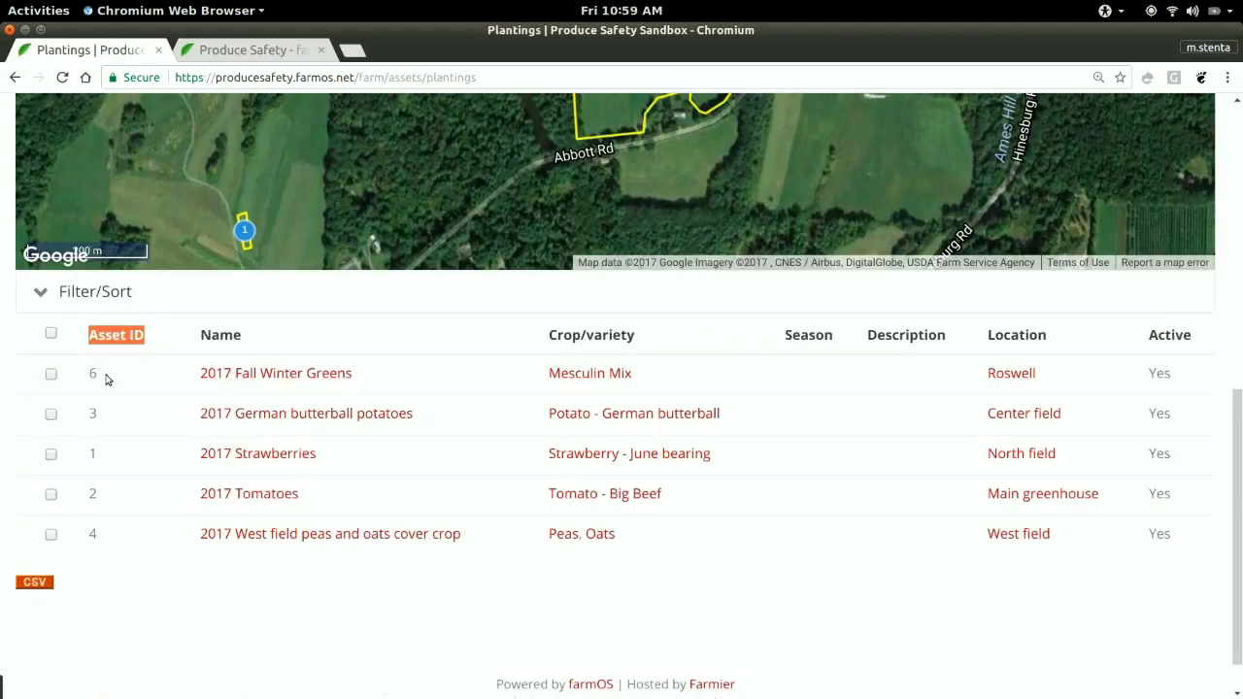
{"action": "left_click_drag", "start_coordinate": [106, 376], "coordinate": [82, 376]}
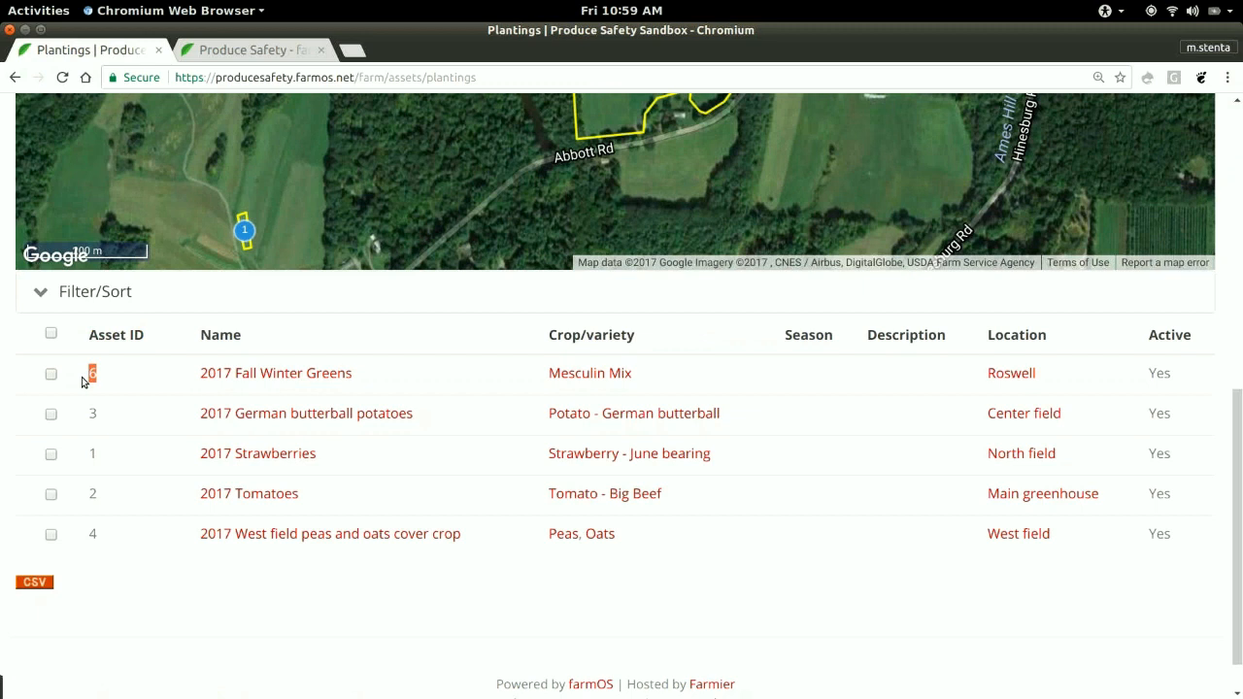
{"action": "left_click", "coordinate": [122, 378]}
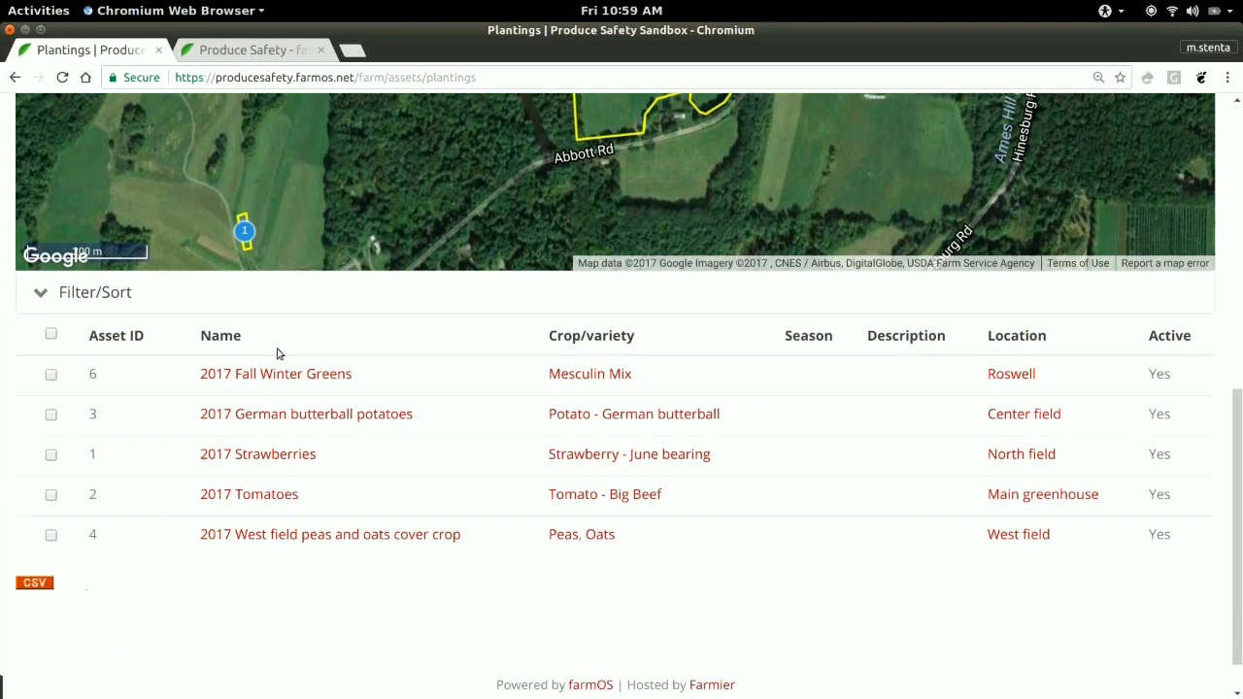
{"action": "mouse_move", "coordinate": [2, 6]}
{"action": "left_click", "coordinate": [516, 529]}
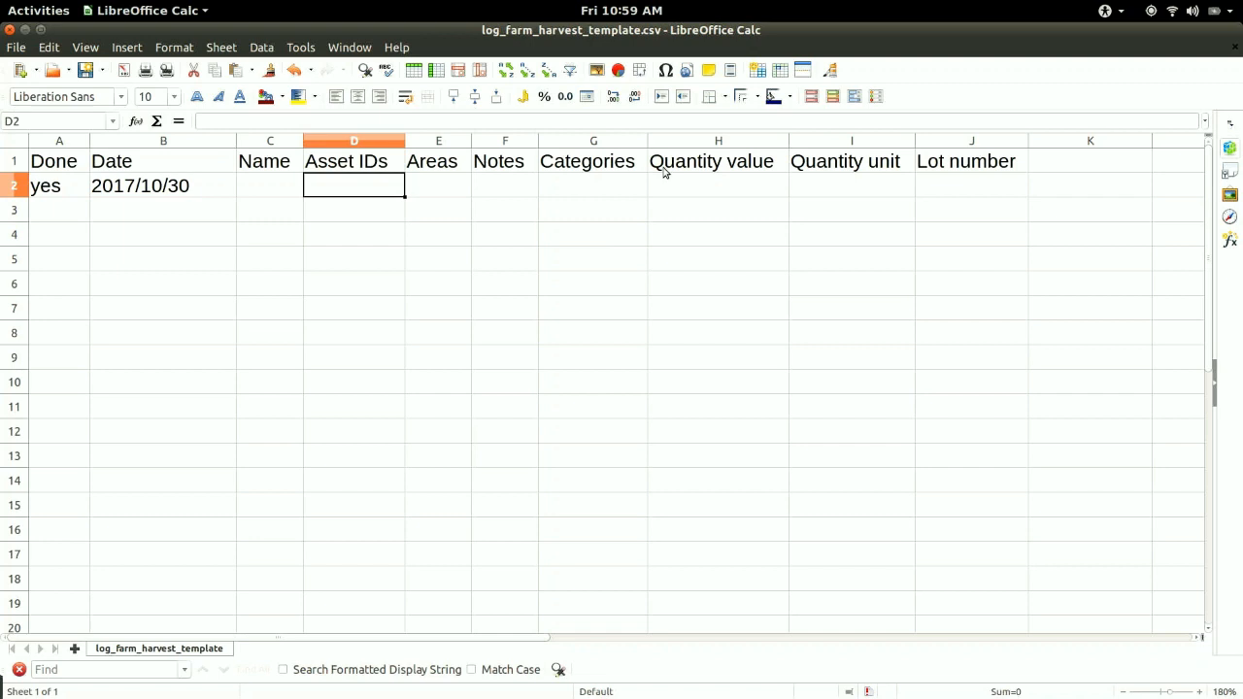
Step: Enter Harvested spinach as the Name in row 2 and widen the Name column to fit
{"action": "left_click", "coordinate": [141, 186]}
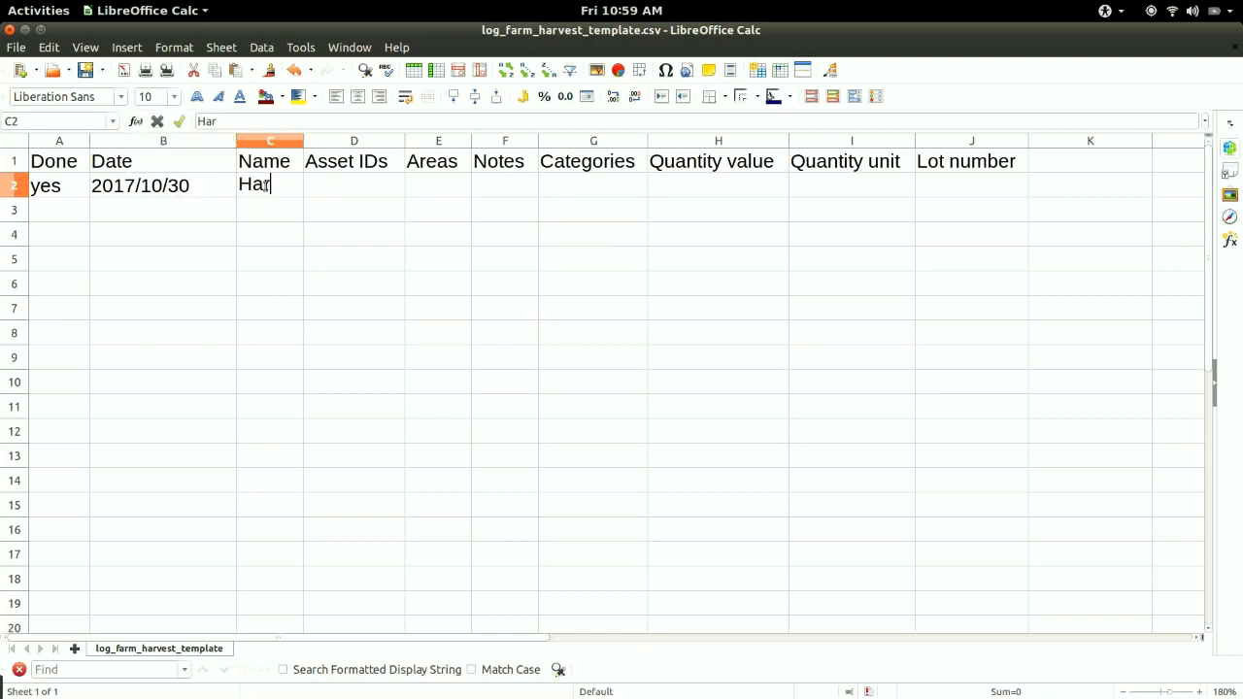
{"action": "type", "text": "vested spinach"}
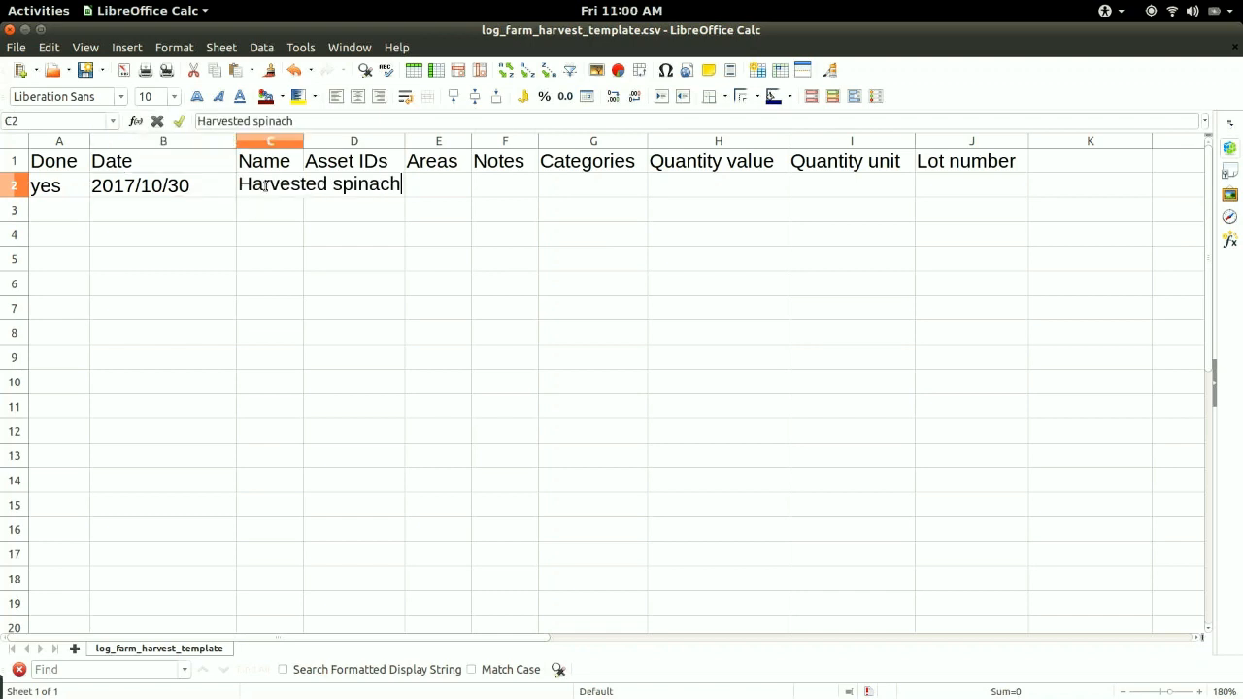
{"action": "left_click", "coordinate": [275, 211]}
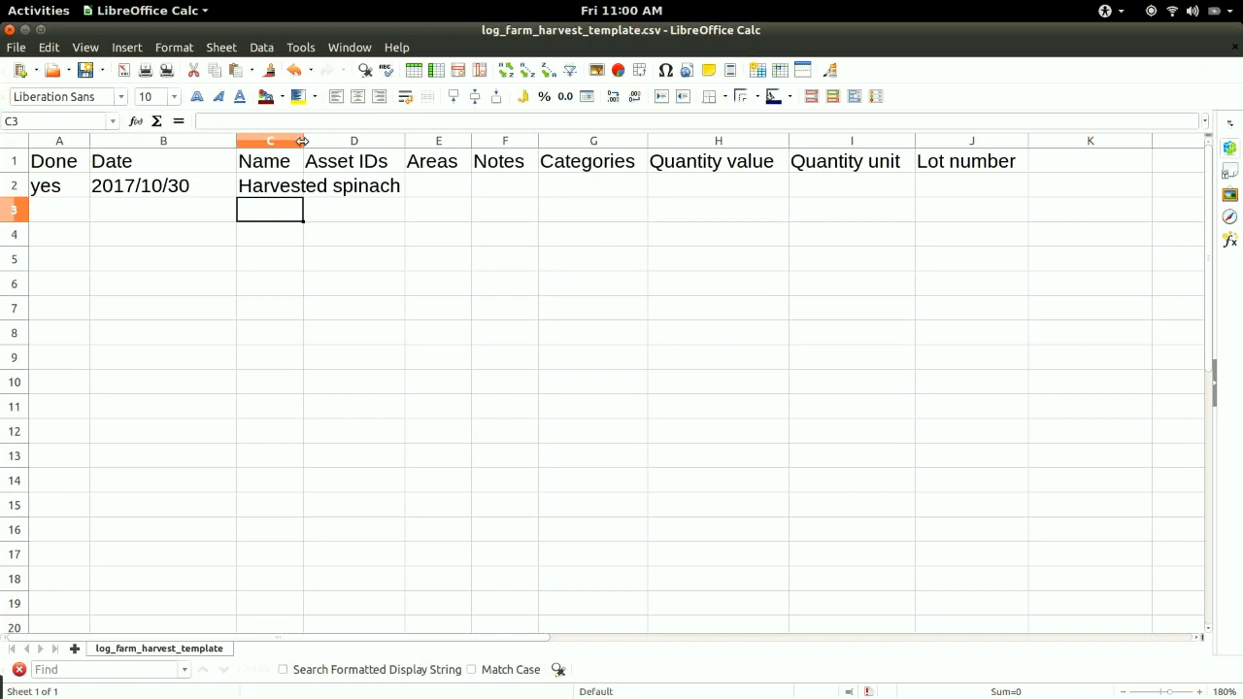
{"action": "left_click_drag", "start_coordinate": [302, 141], "coordinate": [429, 143]}
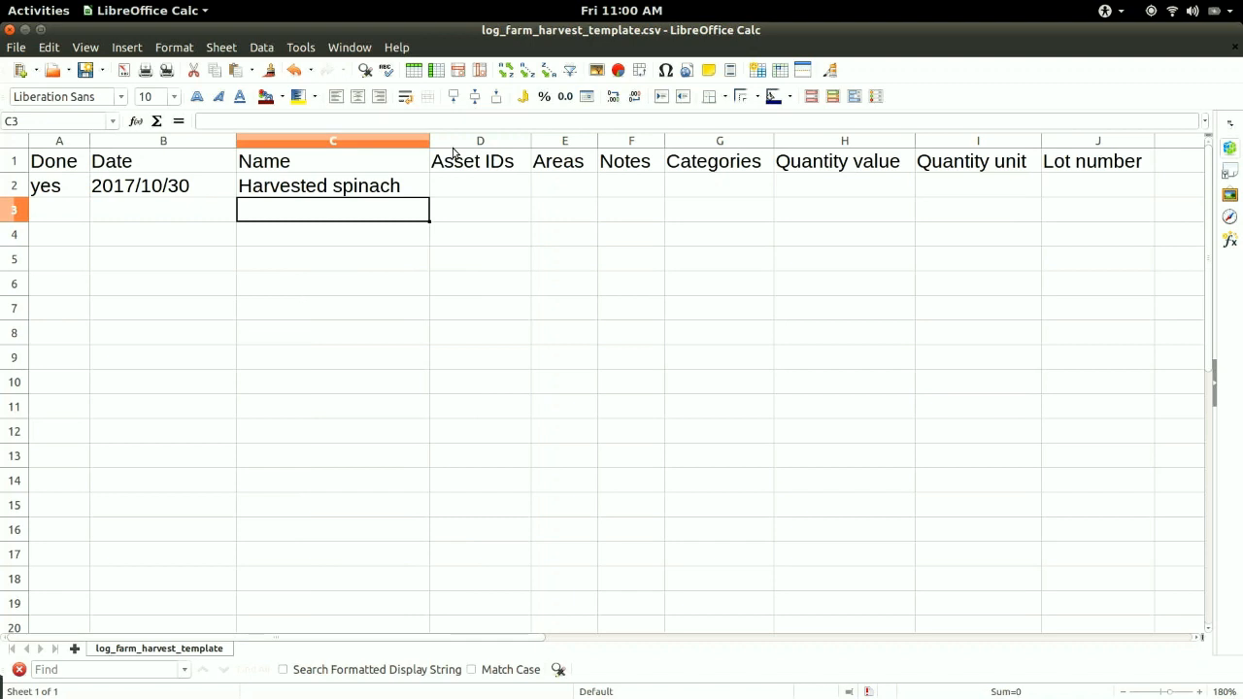
{"action": "left_click", "coordinate": [837, 189]}
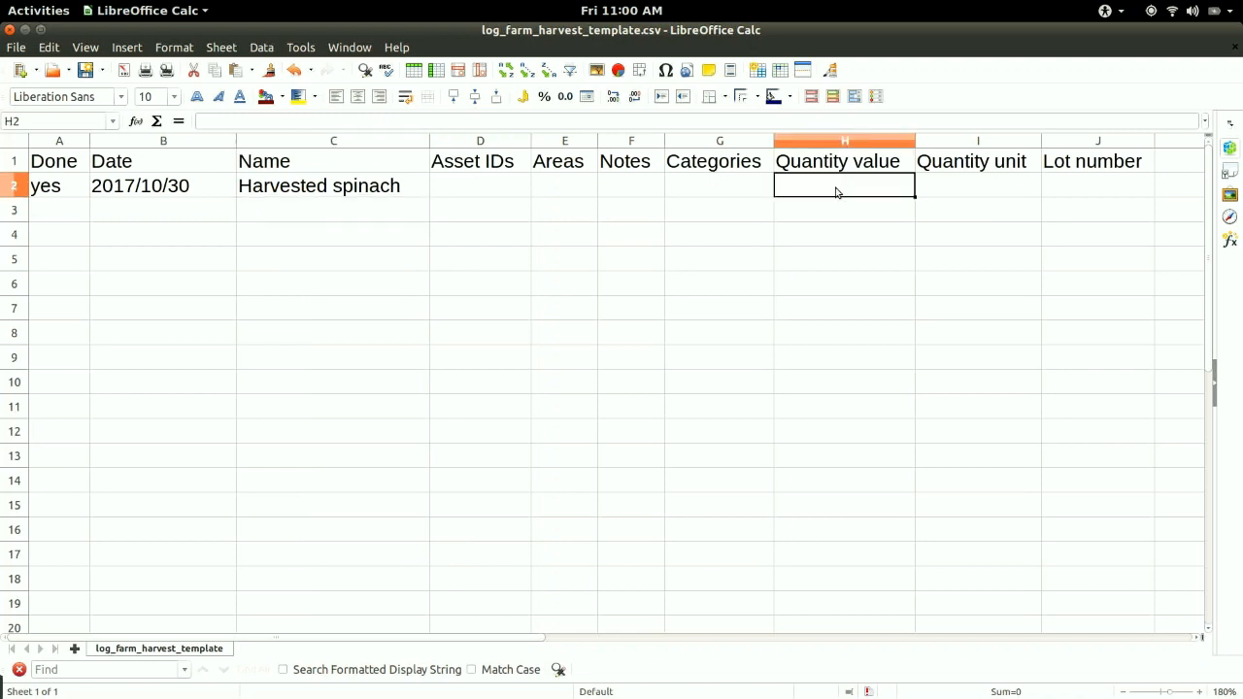
{"action": "left_click", "coordinate": [956, 190]}
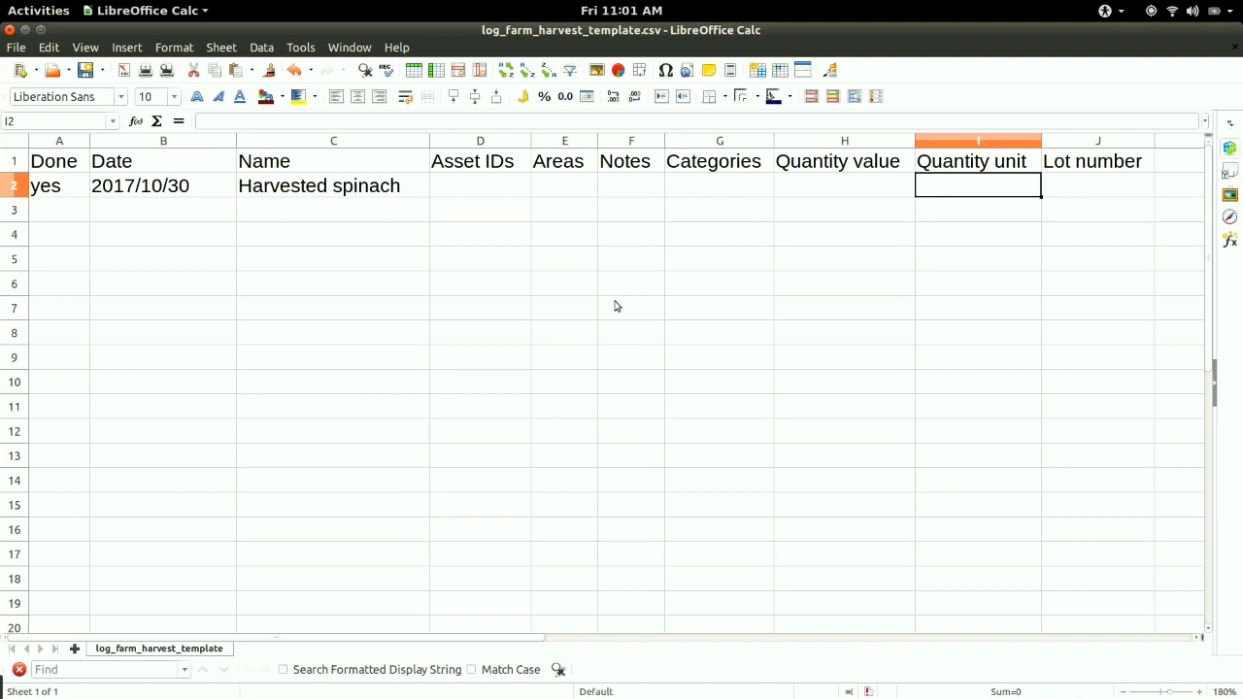
{"action": "left_click", "coordinate": [1077, 160]}
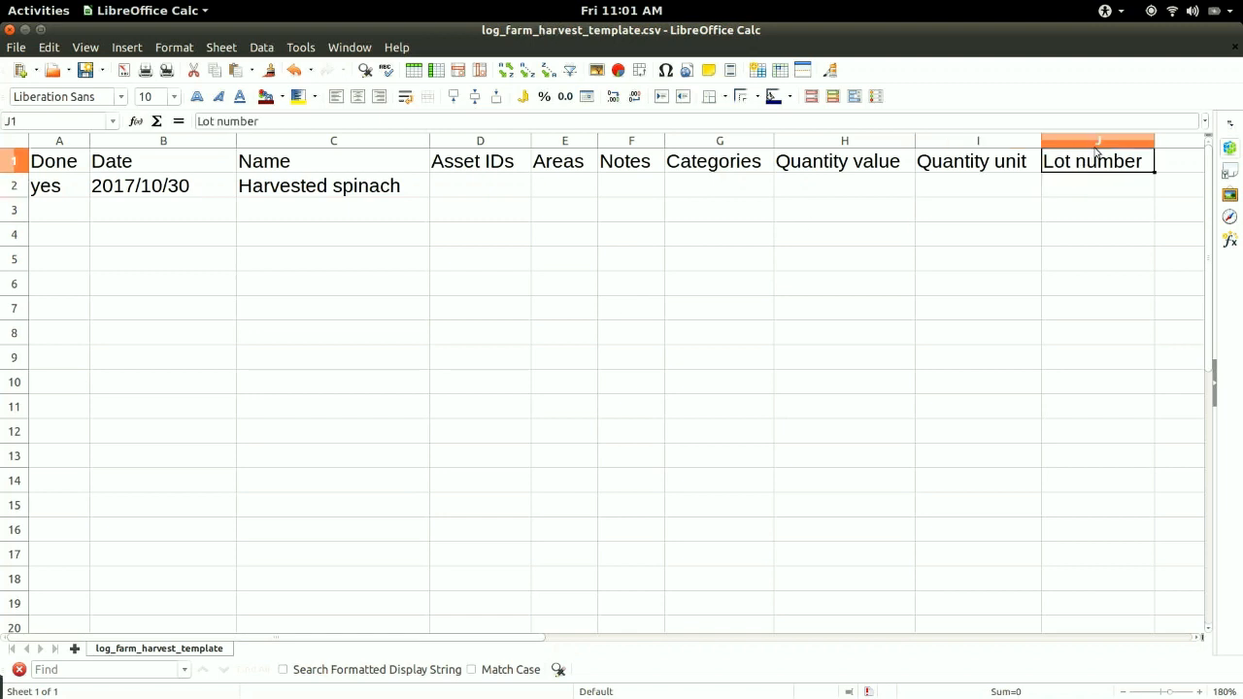
{"action": "left_click", "coordinate": [703, 192]}
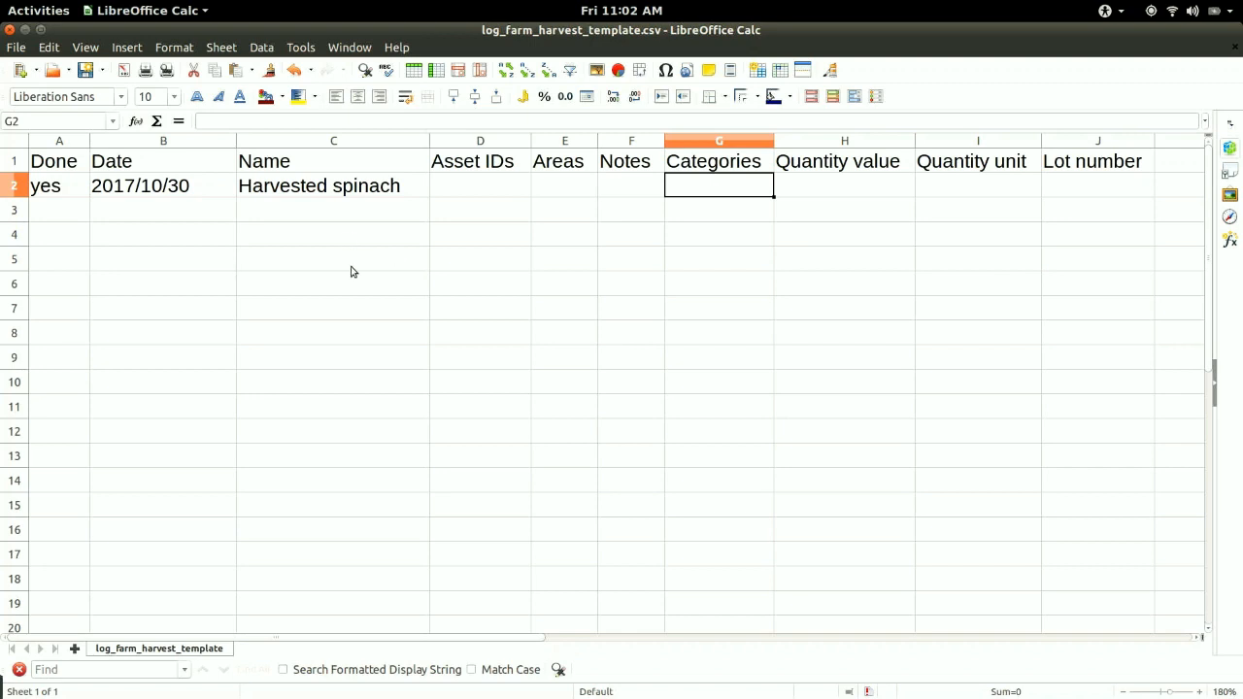
Step: Switch to farmOS in Chromium and view the list of harvest logs
{"action": "key", "text": "super"}
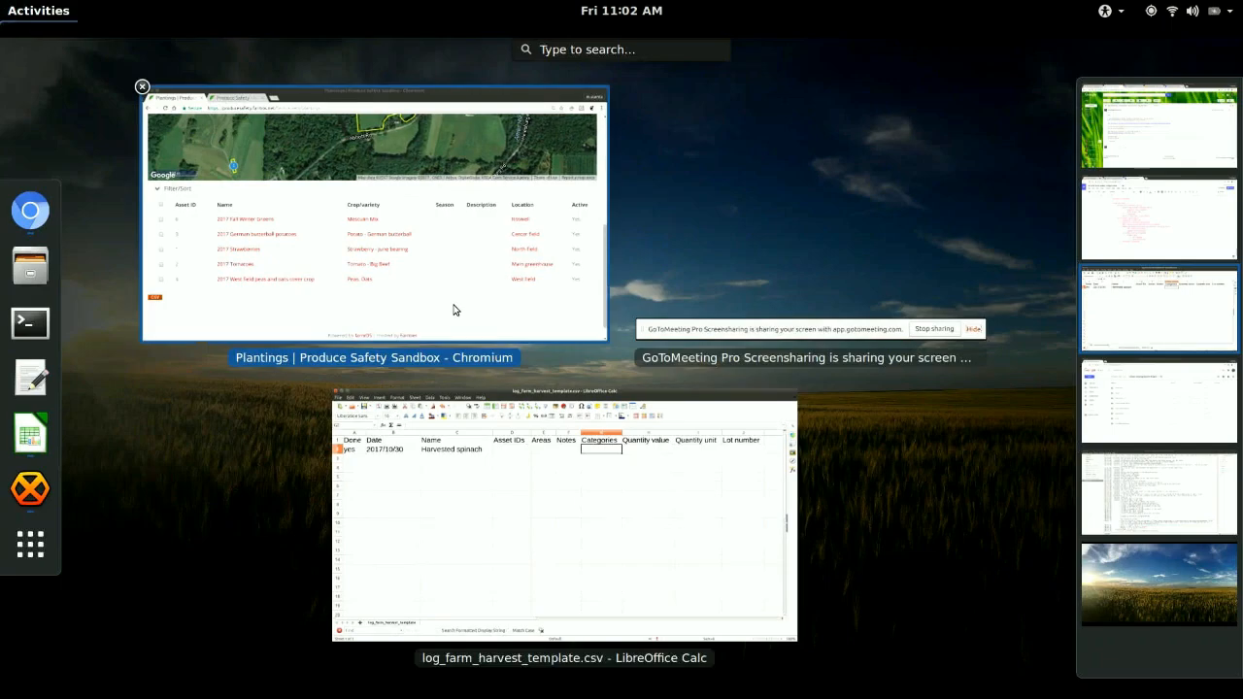
{"action": "left_click", "coordinate": [455, 308]}
{"action": "left_click", "coordinate": [246, 51]}
{"action": "left_click", "coordinate": [112, 50]}
{"action": "scroll", "coordinate": [0, 442], "scroll_direction": "up", "scroll_amount": 10}
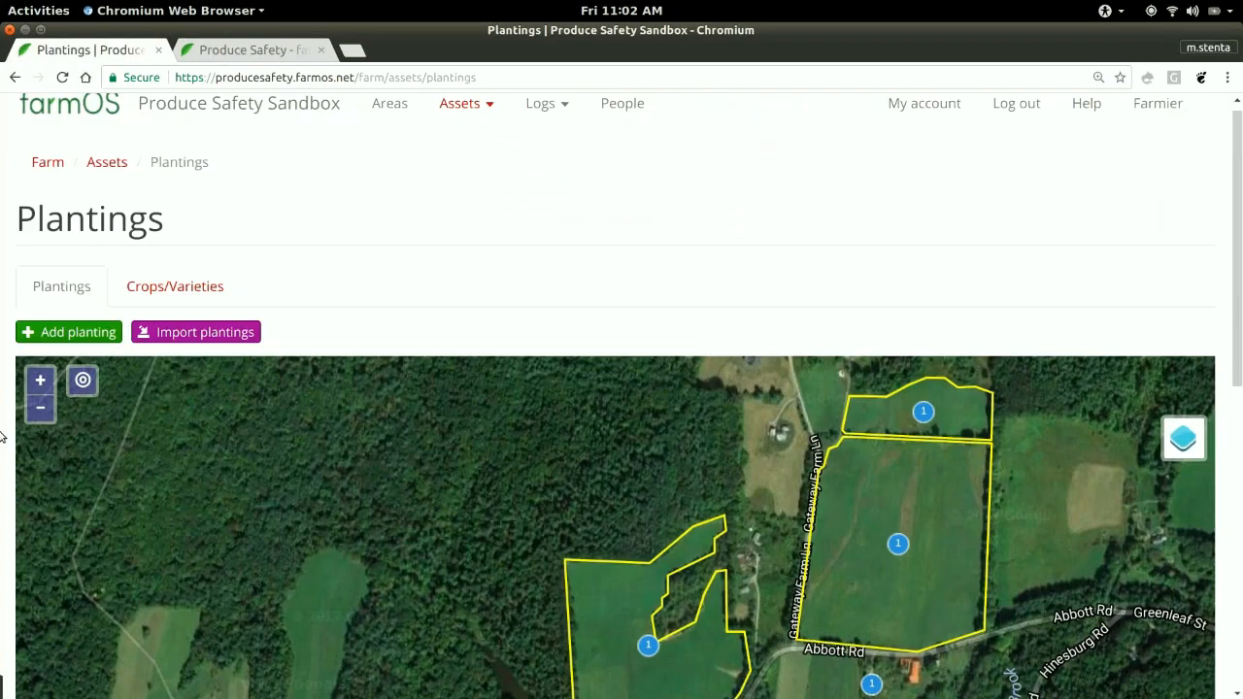
{"action": "left_click", "coordinate": [546, 116]}
{"action": "left_click", "coordinate": [571, 208]}
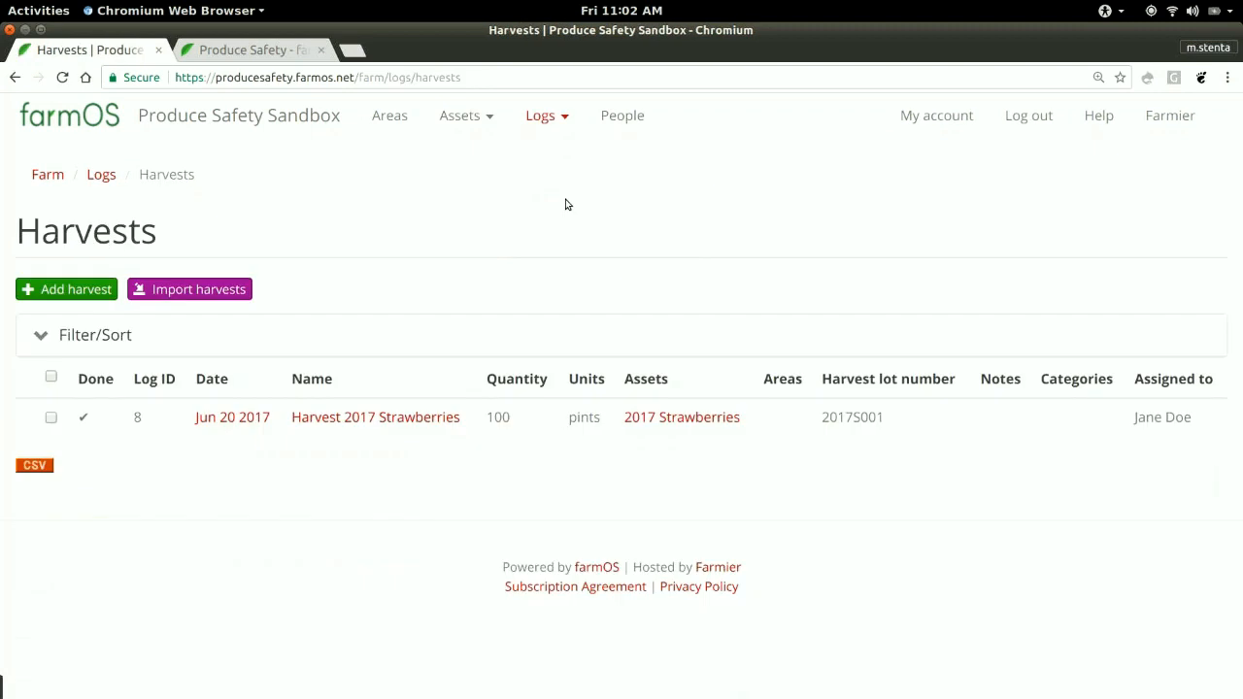
Step: Return to the harvest template in LibreOffice Calc and select the date entry in row 2
{"action": "left_click", "coordinate": [35, 13]}
{"action": "left_click", "coordinate": [729, 472]}
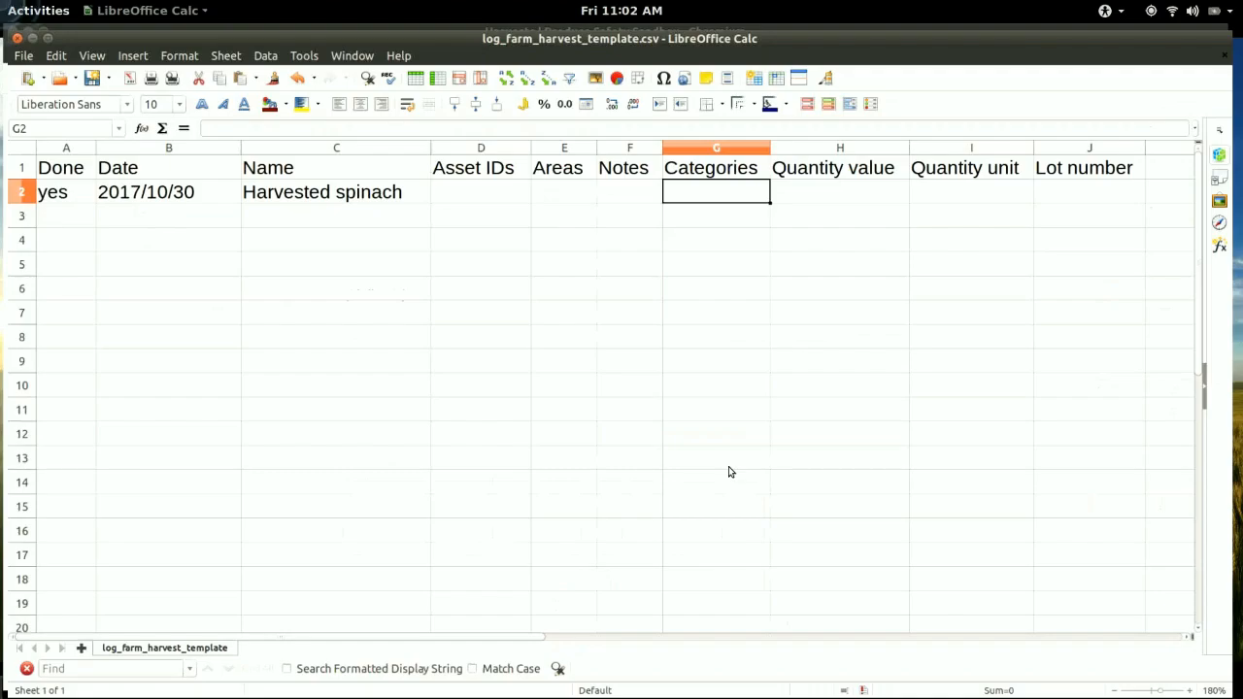
{"action": "left_click", "coordinate": [161, 195]}
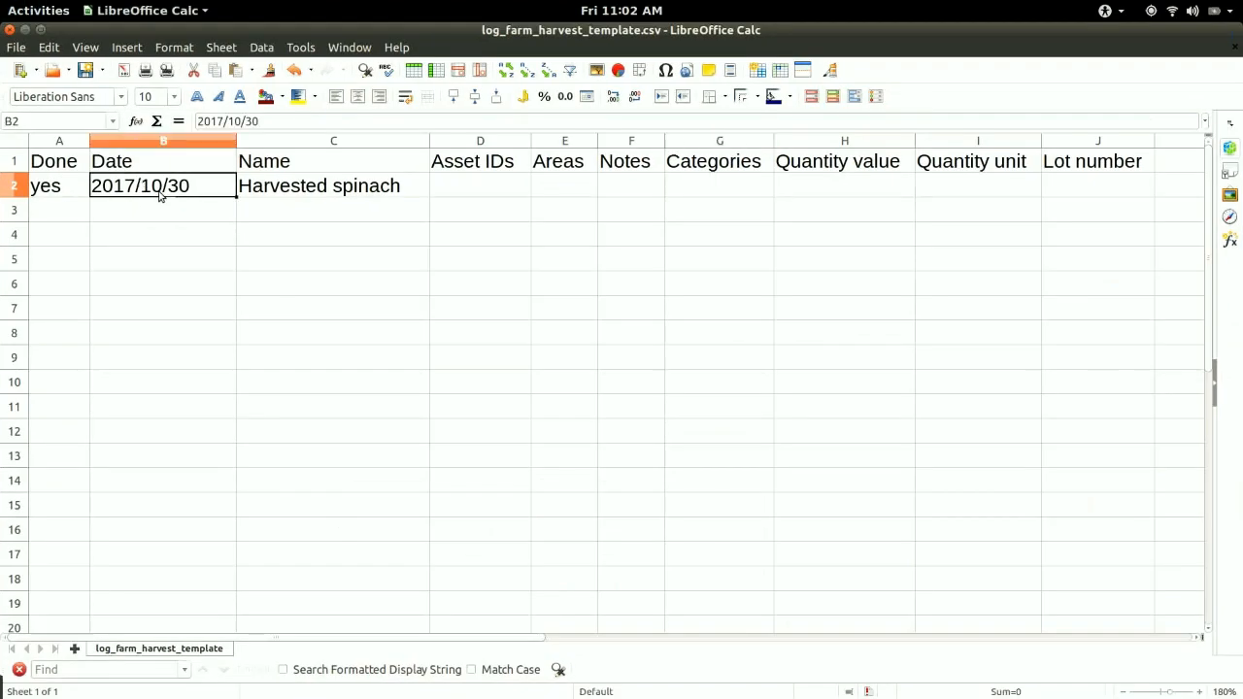
Step: Check the asset IDs in the farmOS plantings list in Chromium, and return to the harvest template in LibreOffice Calc
{"action": "left_click", "coordinate": [70, 189]}
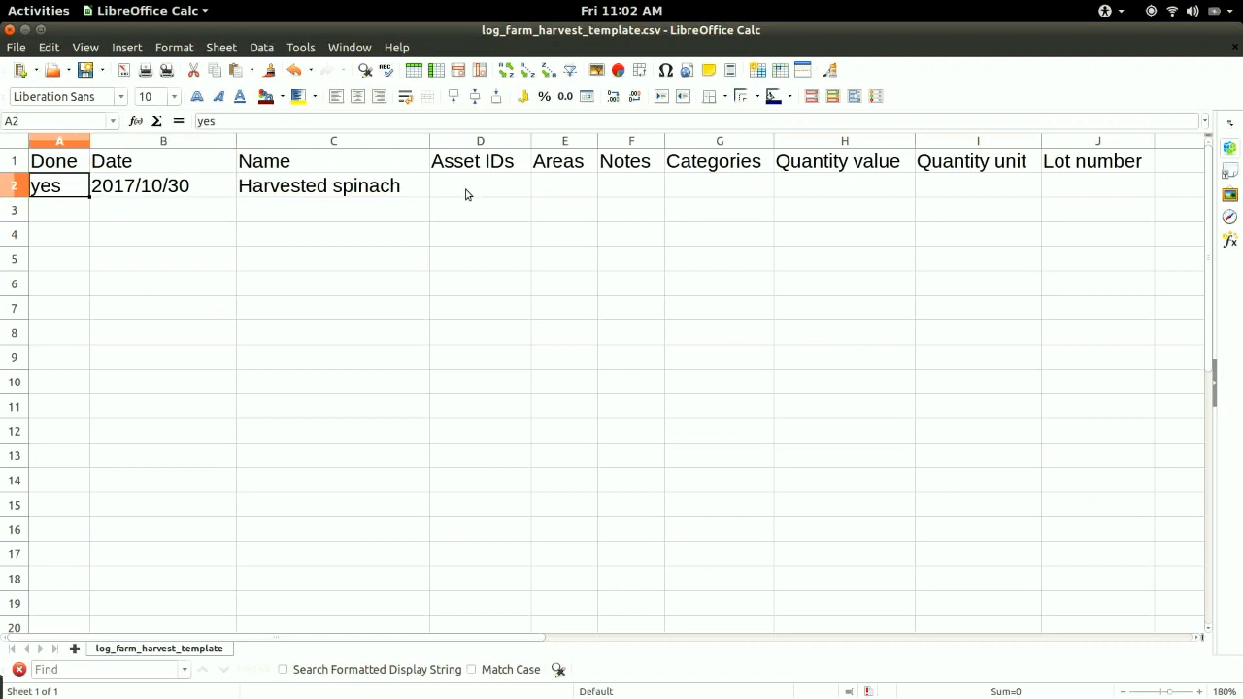
{"action": "mouse_move", "coordinate": [0, 0]}
{"action": "left_click", "coordinate": [510, 82]}
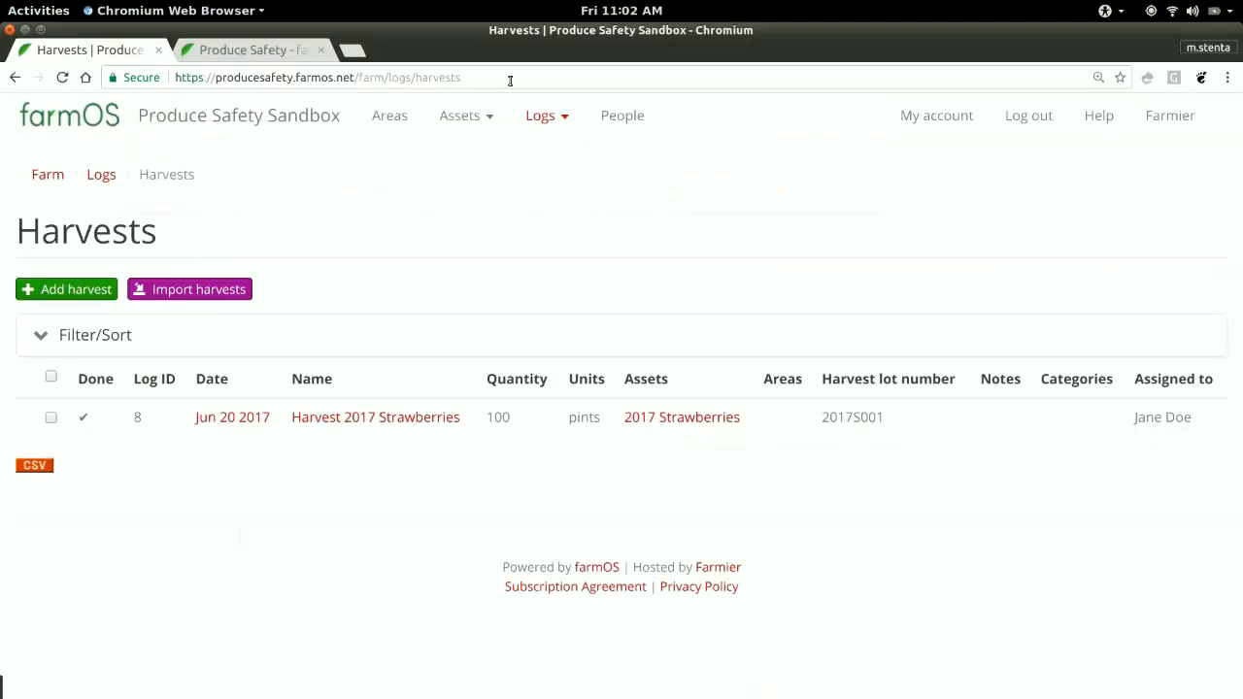
{"action": "mouse_move", "coordinate": [462, 118]}
{"action": "left_click", "coordinate": [464, 181]}
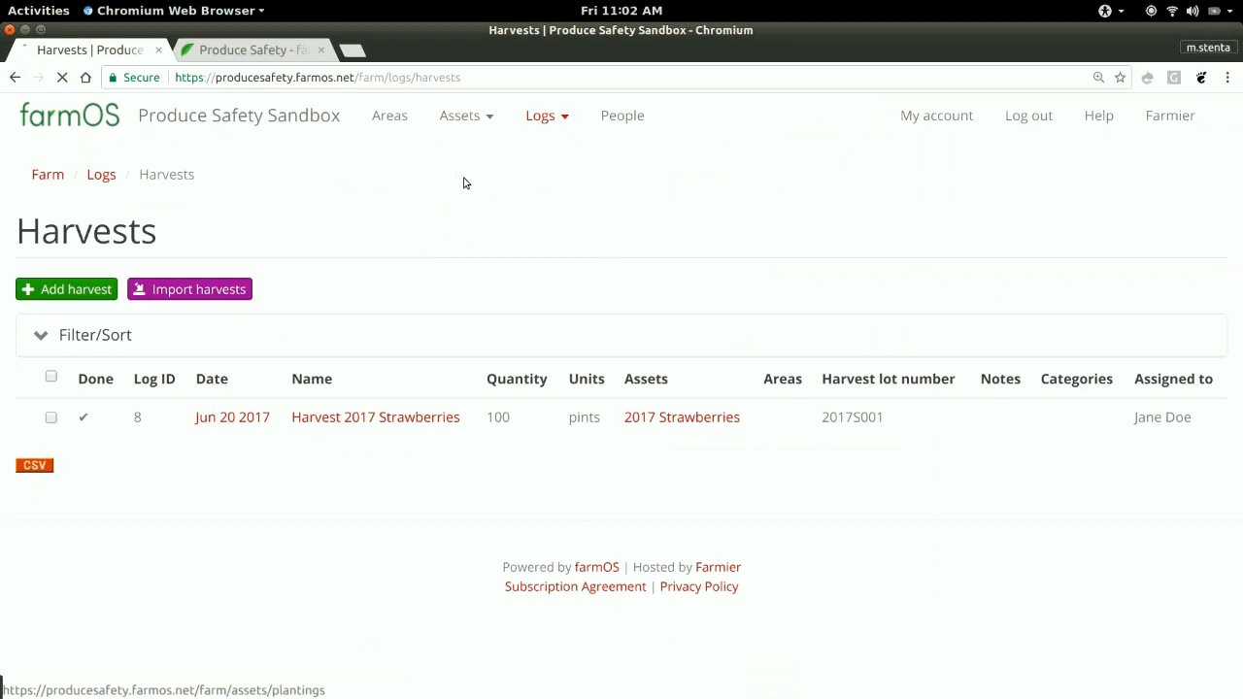
{"action": "scroll", "coordinate": [1, 301], "scroll_direction": "down", "scroll_amount": 5}
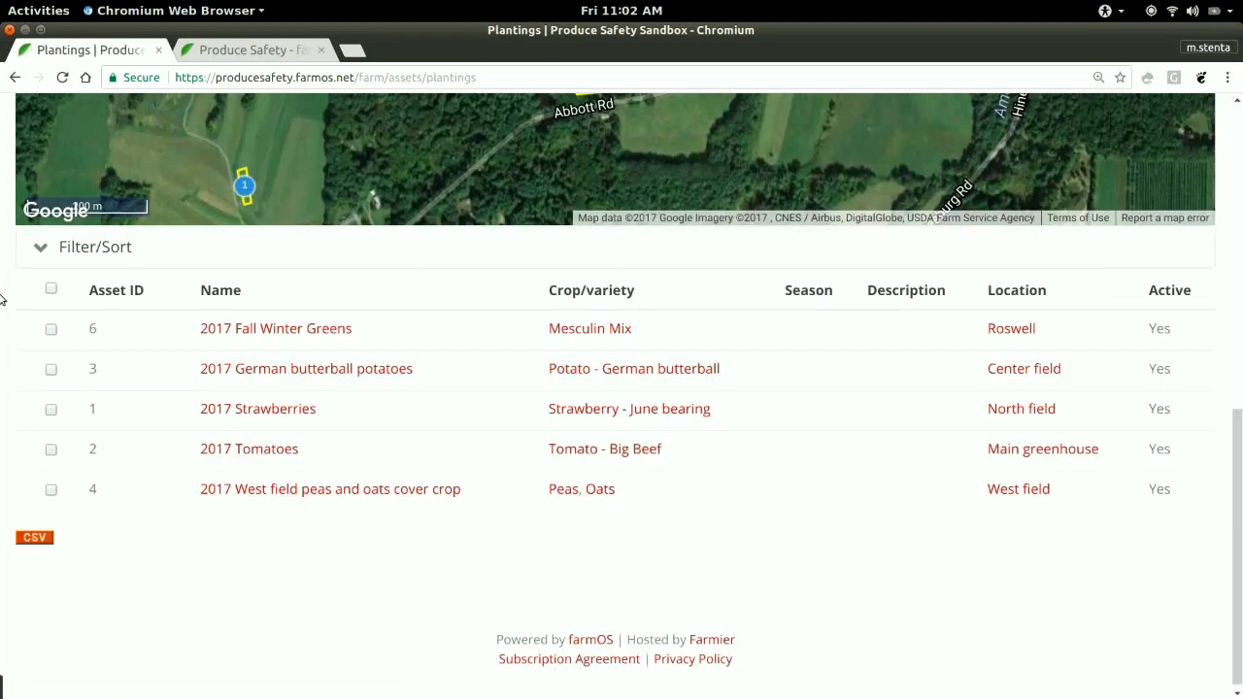
{"action": "left_click", "coordinate": [3, 10]}
{"action": "left_click", "coordinate": [582, 499]}
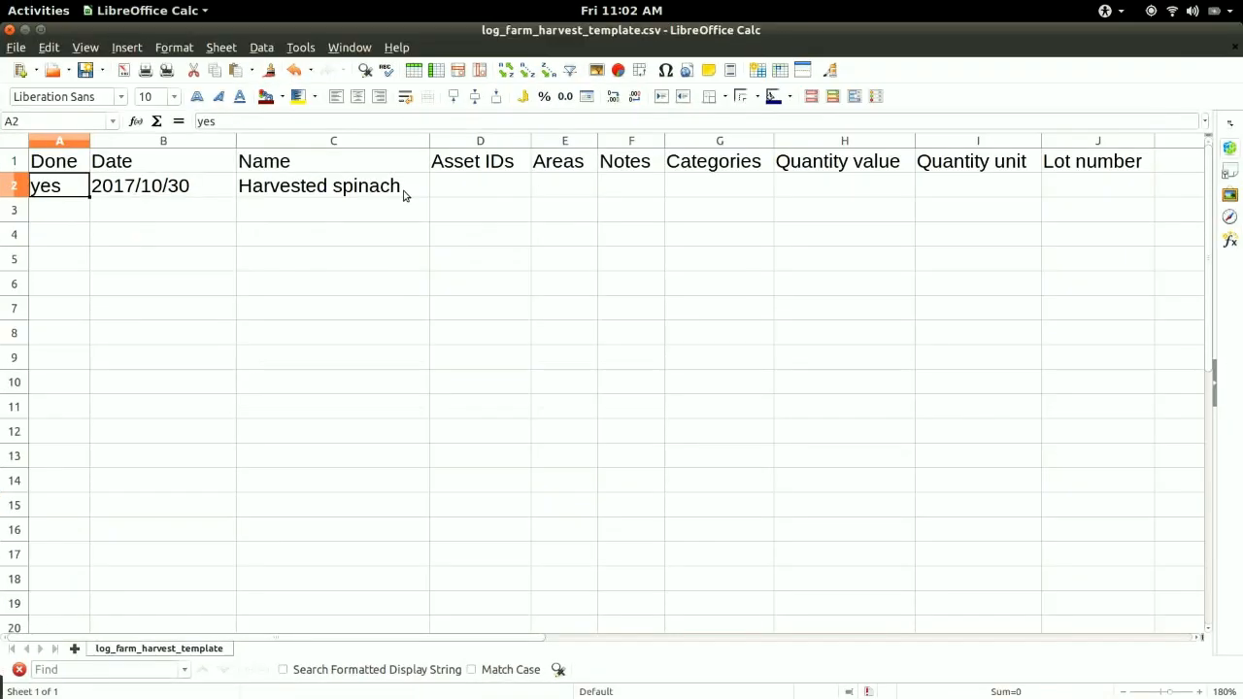
{"action": "key", "text": "alt+Tab"}
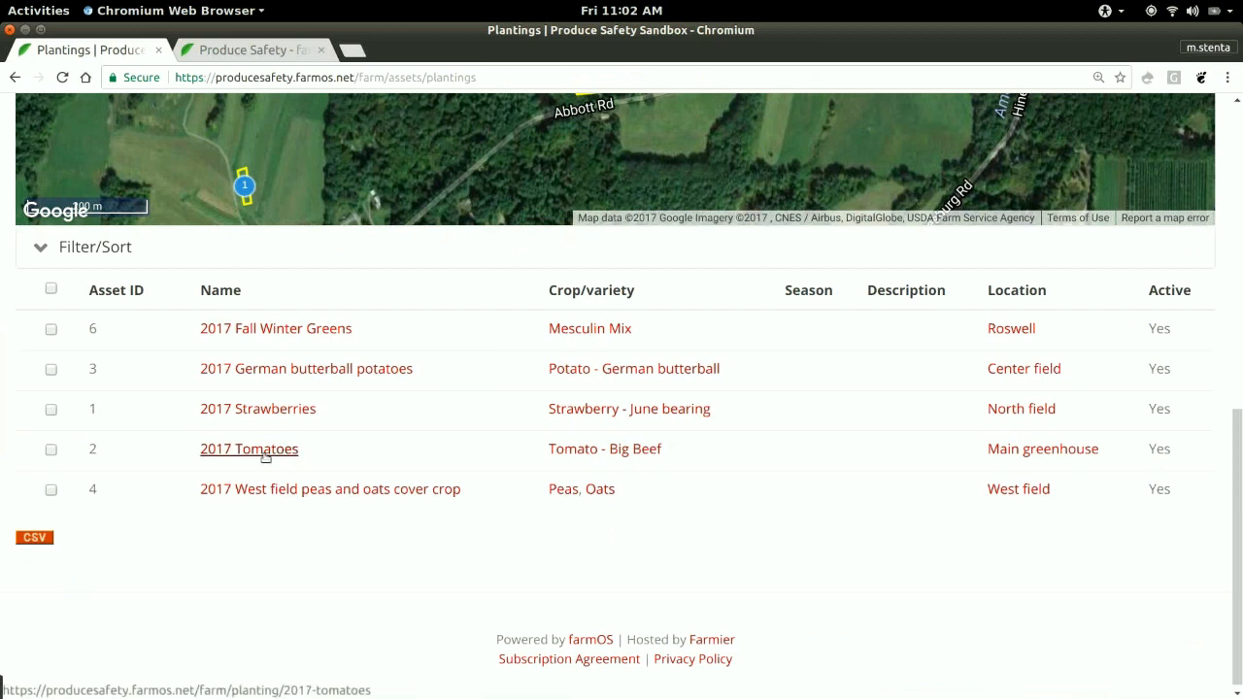
{"action": "key", "text": "alt+Tab"}
Step: Change the Name entry in row 2 to Harvested tomatoes
{"action": "left_click", "coordinate": [412, 191]}
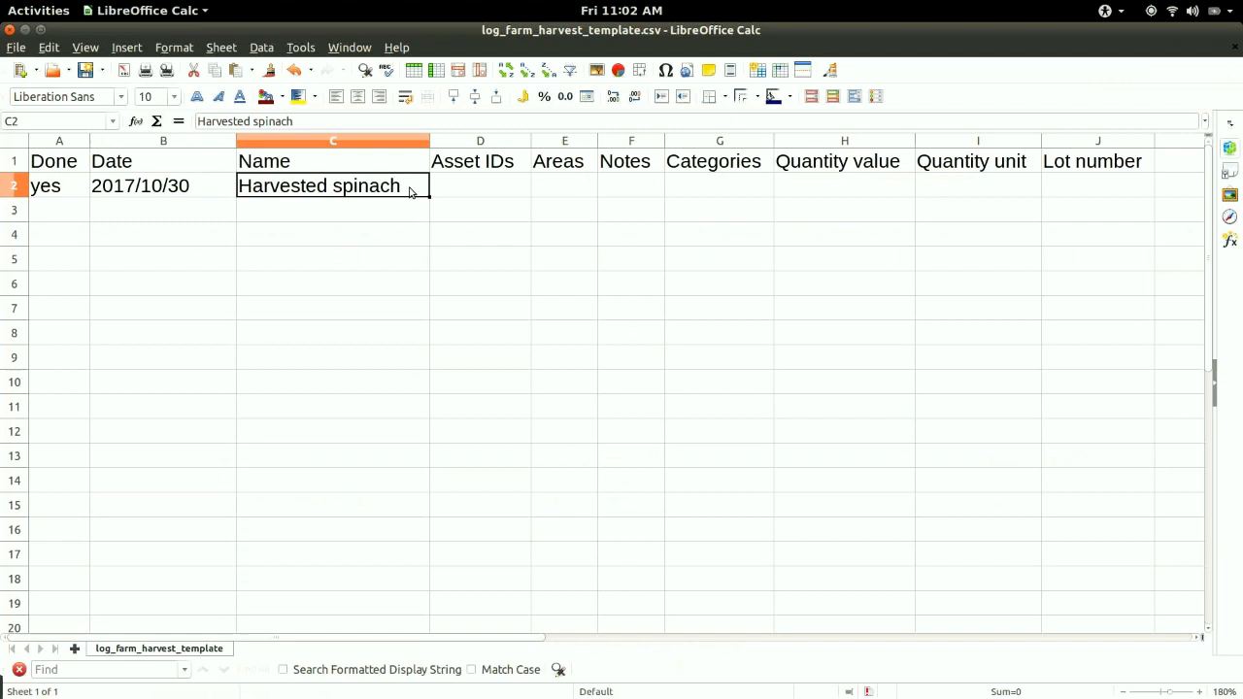
{"action": "double_click", "coordinate": [409, 191]}
{"action": "left_click_drag", "start_coordinate": [406, 187], "coordinate": [334, 187]}
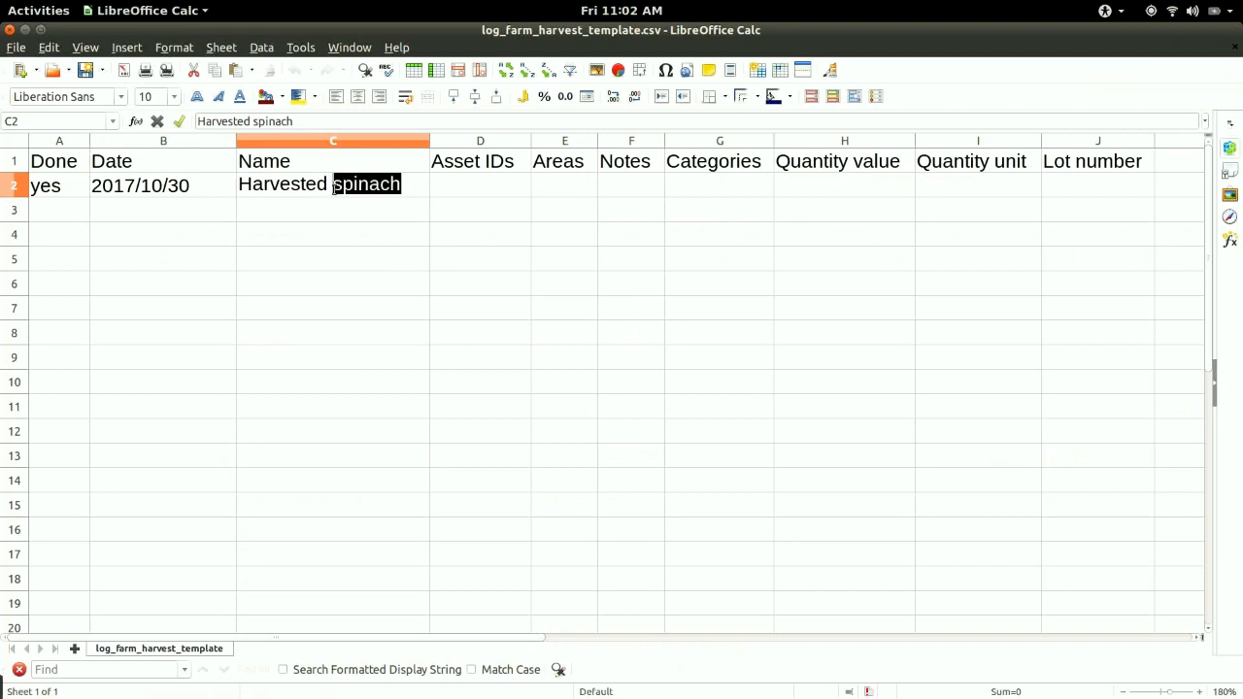
{"action": "type", "text": "tomatoes"}
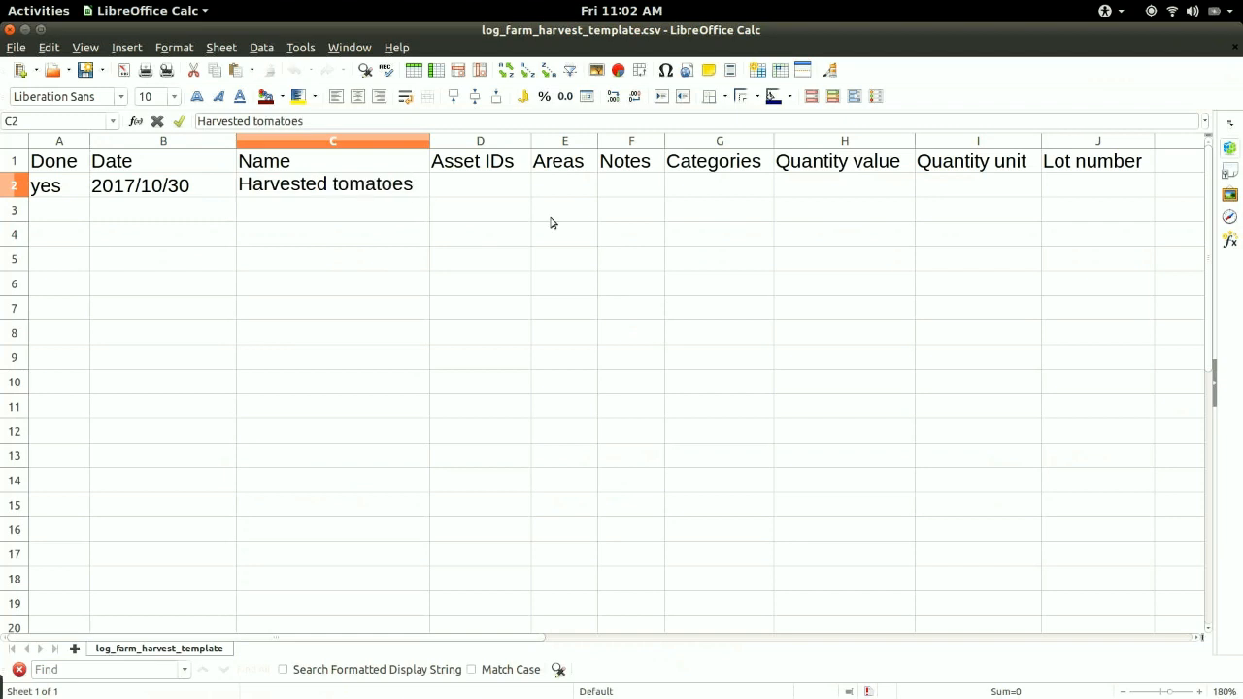
Step: Enter a quantity value of 50 with the unit lbs in row 2, and save the file in Text CSV format
{"action": "left_click", "coordinate": [895, 189]}
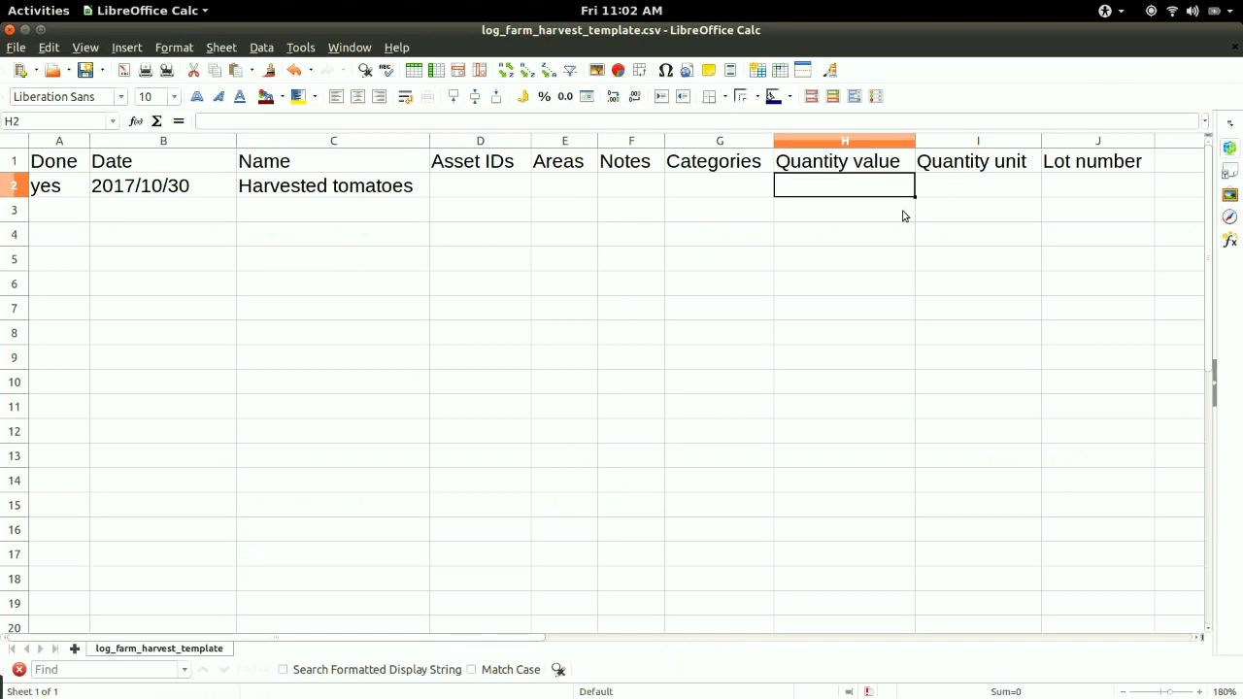
{"action": "type", "text": "50"}
{"action": "key", "text": "Tab"}
{"action": "type", "text": "l"}
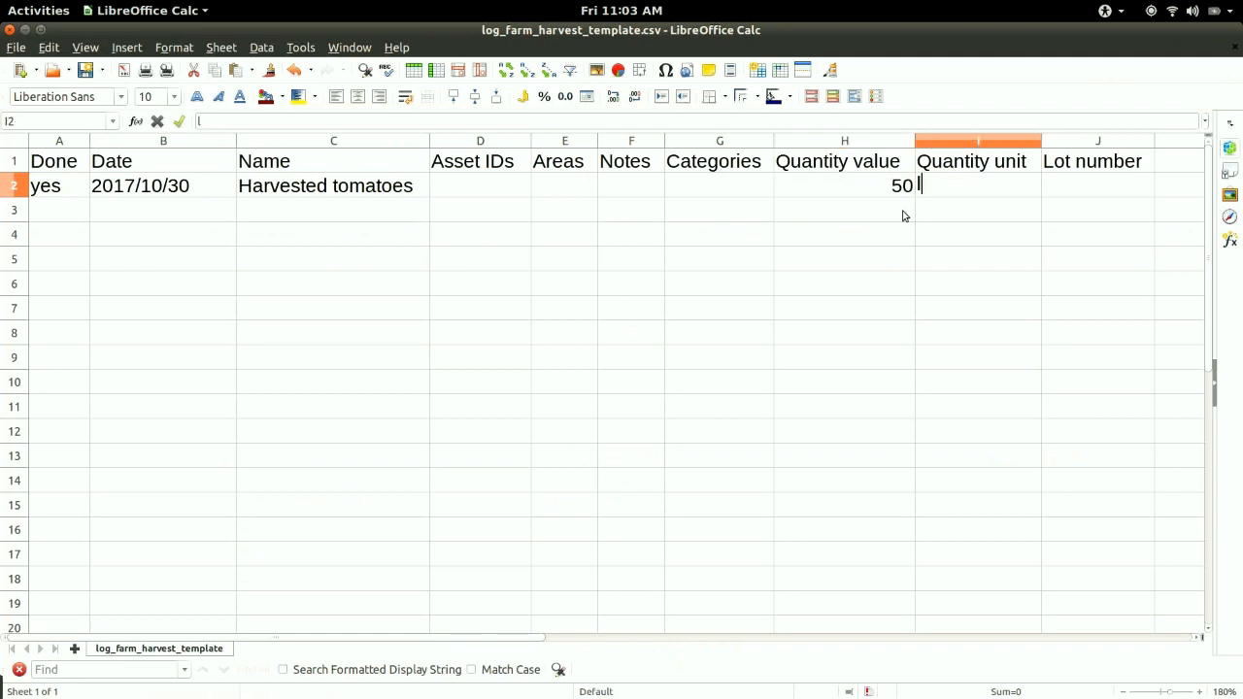
{"action": "type", "text": "bs"}
{"action": "left_click", "coordinate": [970, 216]}
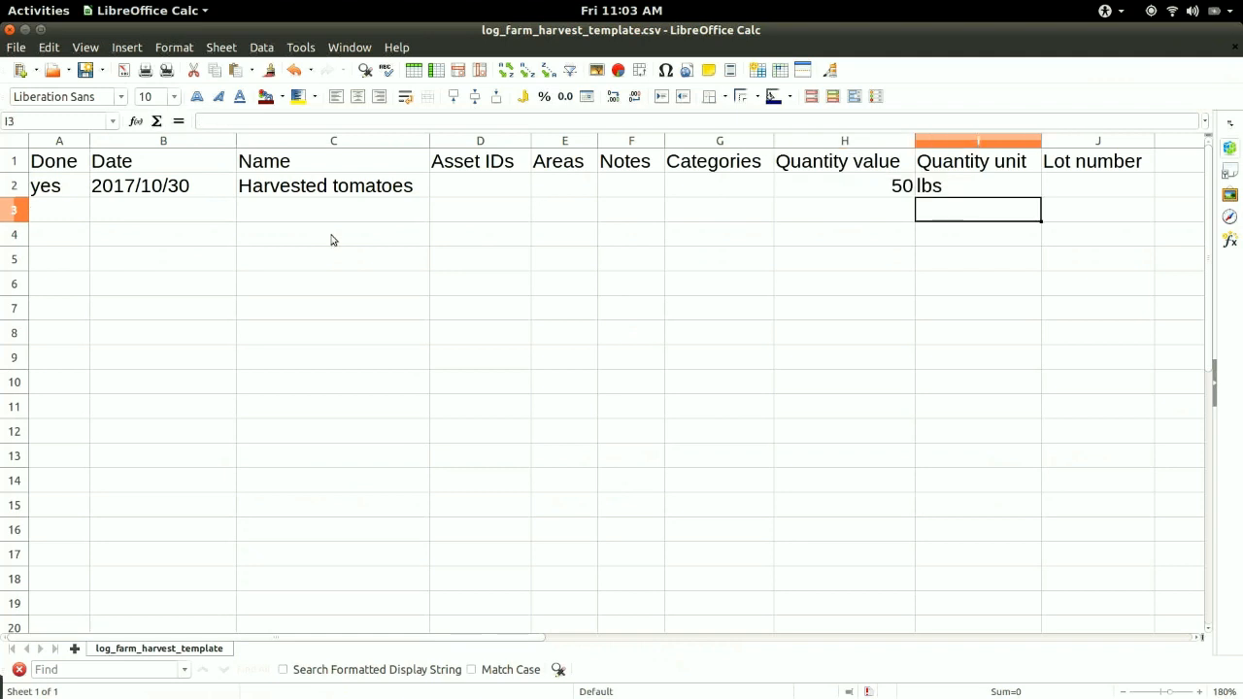
{"action": "key", "text": "ctrl+s"}
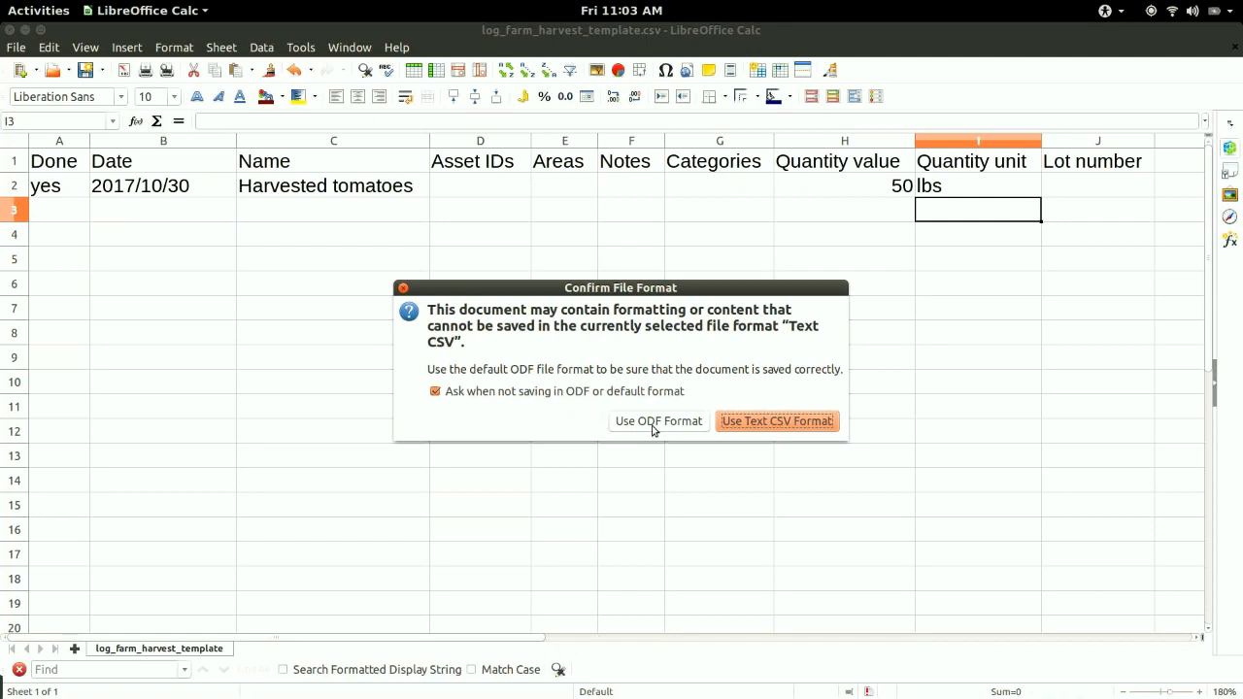
{"action": "left_click", "coordinate": [772, 424]}
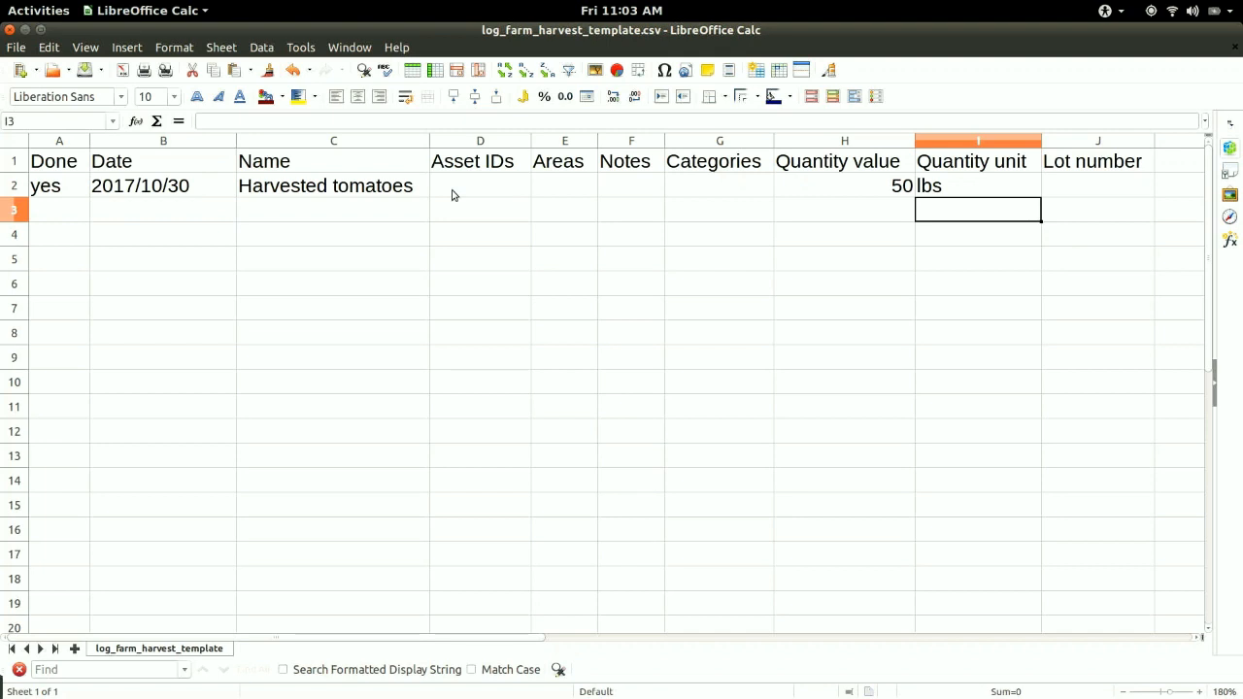
Step: Switch to farmOS in Chromium and open the harvest import form from the harvest logs list
{"action": "key", "text": "super"}
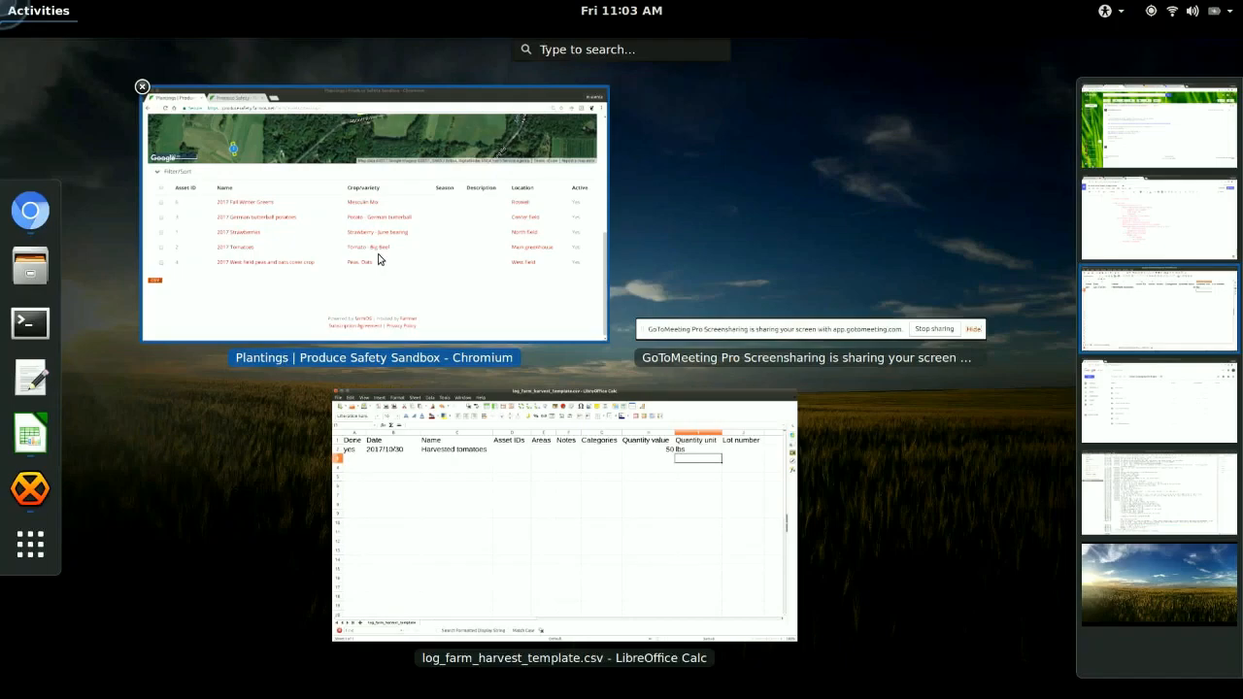
{"action": "left_click", "coordinate": [379, 260]}
{"action": "scroll", "coordinate": [24, 253], "scroll_direction": "up", "scroll_amount": 5}
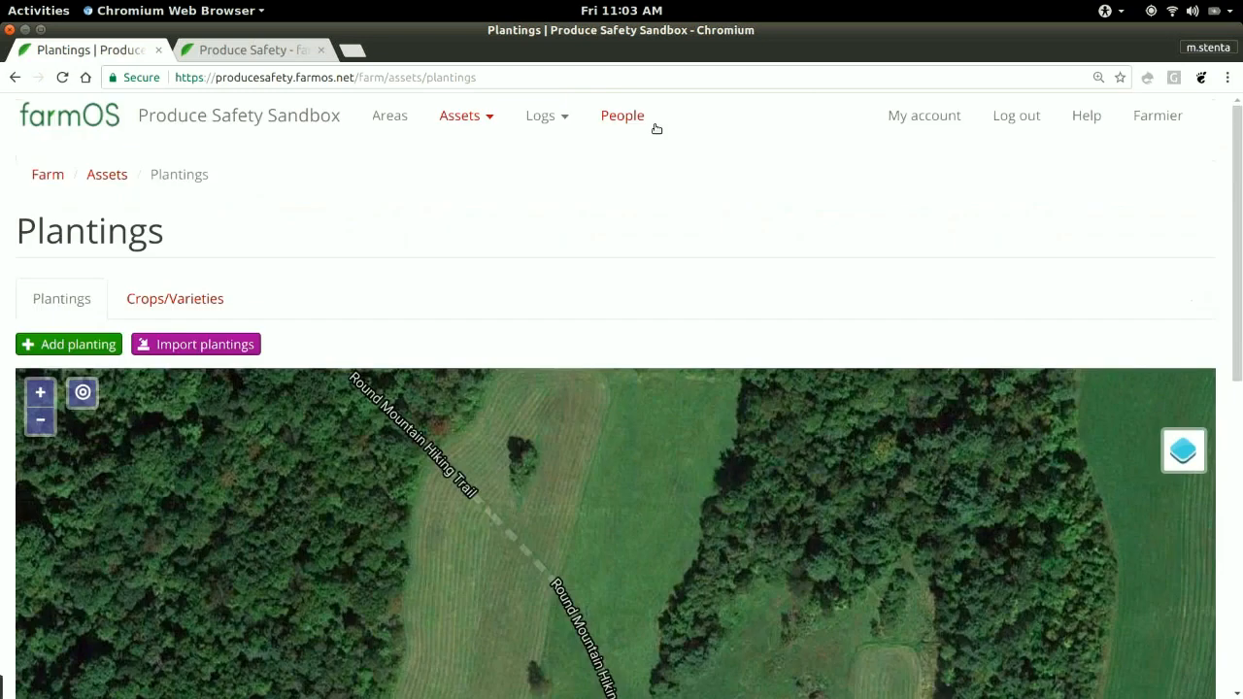
{"action": "left_click", "coordinate": [544, 115]}
{"action": "left_click", "coordinate": [567, 207]}
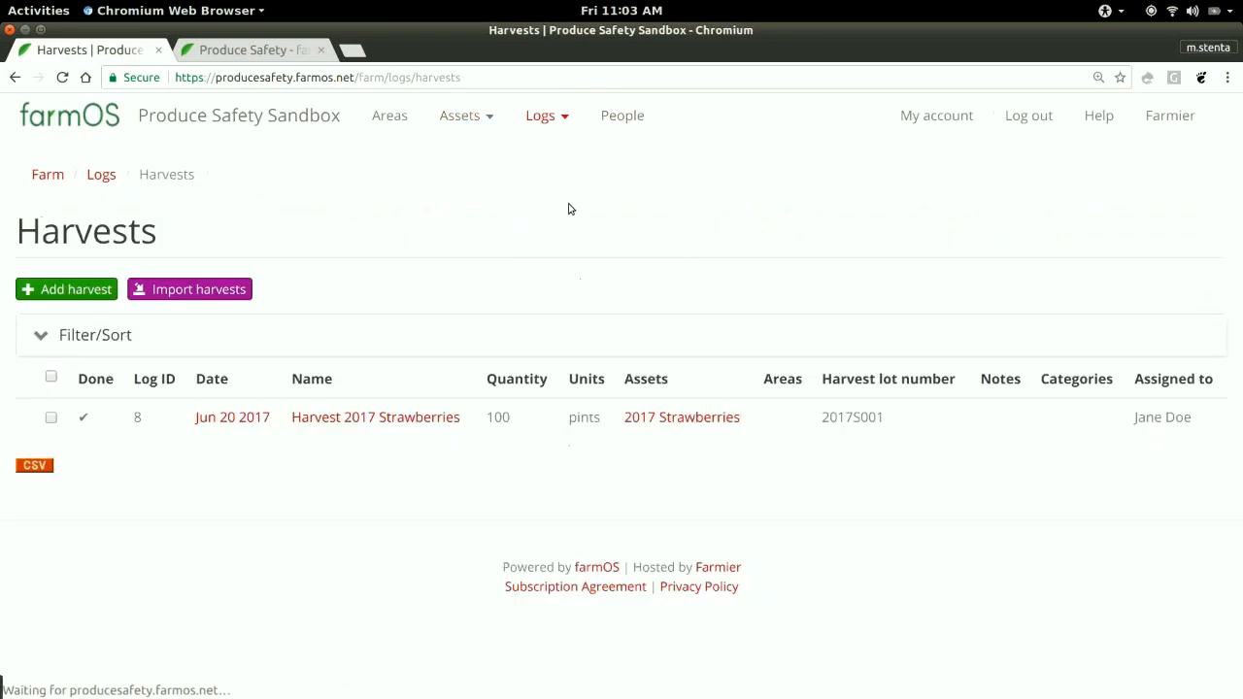
{"action": "left_click", "coordinate": [215, 294]}
Step: Choose log_farm_harvest_template.csv from the Desktop folder as the file and run the harvest import
{"action": "scroll", "coordinate": [15, 395], "scroll_direction": "down", "scroll_amount": 4}
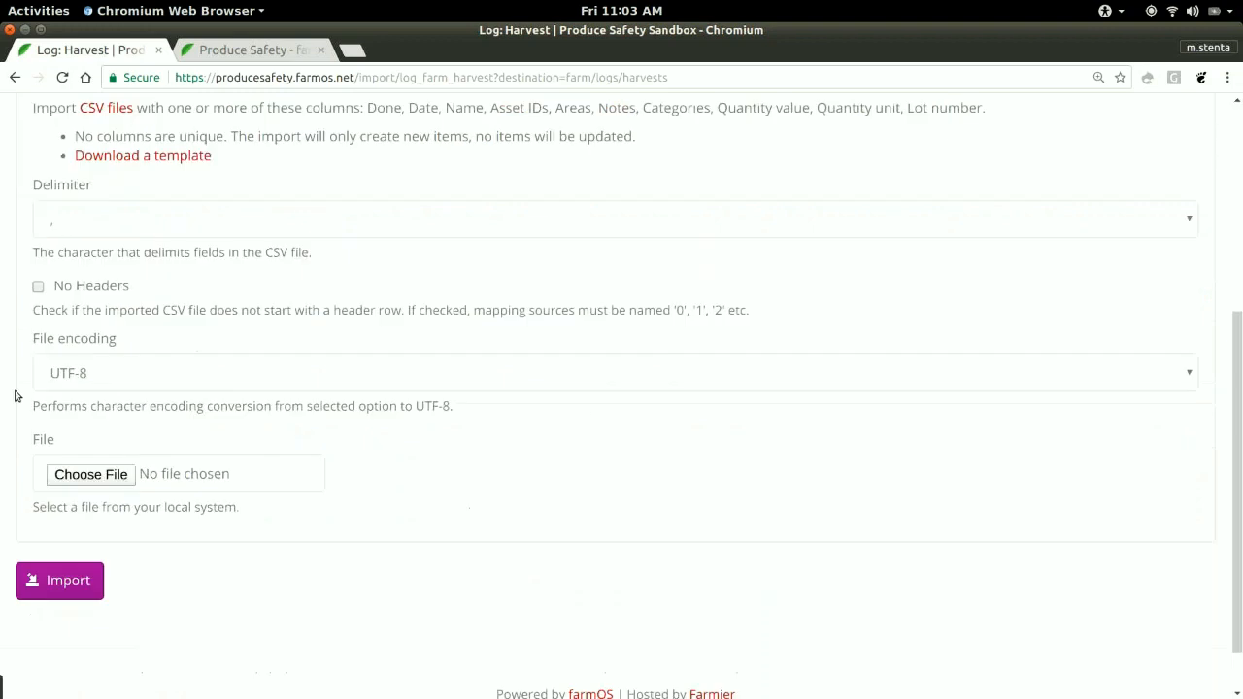
{"action": "scroll", "coordinate": [15, 395], "scroll_direction": "down", "scroll_amount": 1}
{"action": "left_click", "coordinate": [90, 413]}
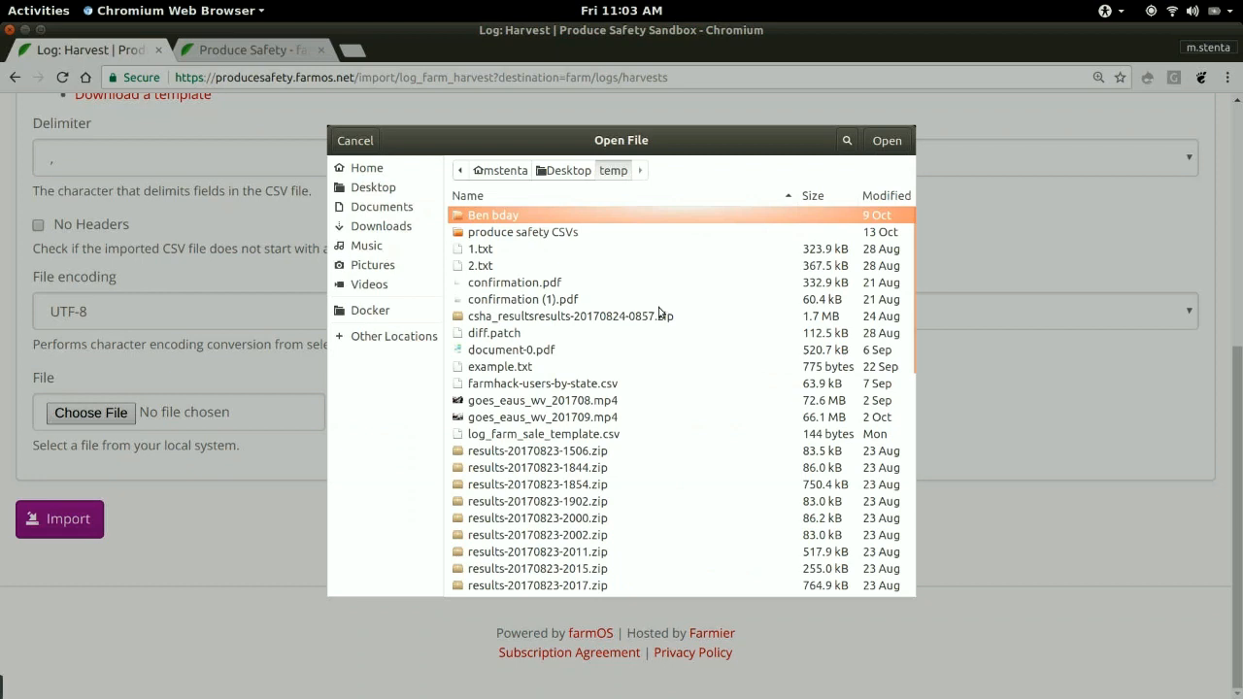
{"action": "key", "text": "alt+Up"}
{"action": "scroll", "coordinate": [660, 341], "scroll_direction": "down", "scroll_amount": 3}
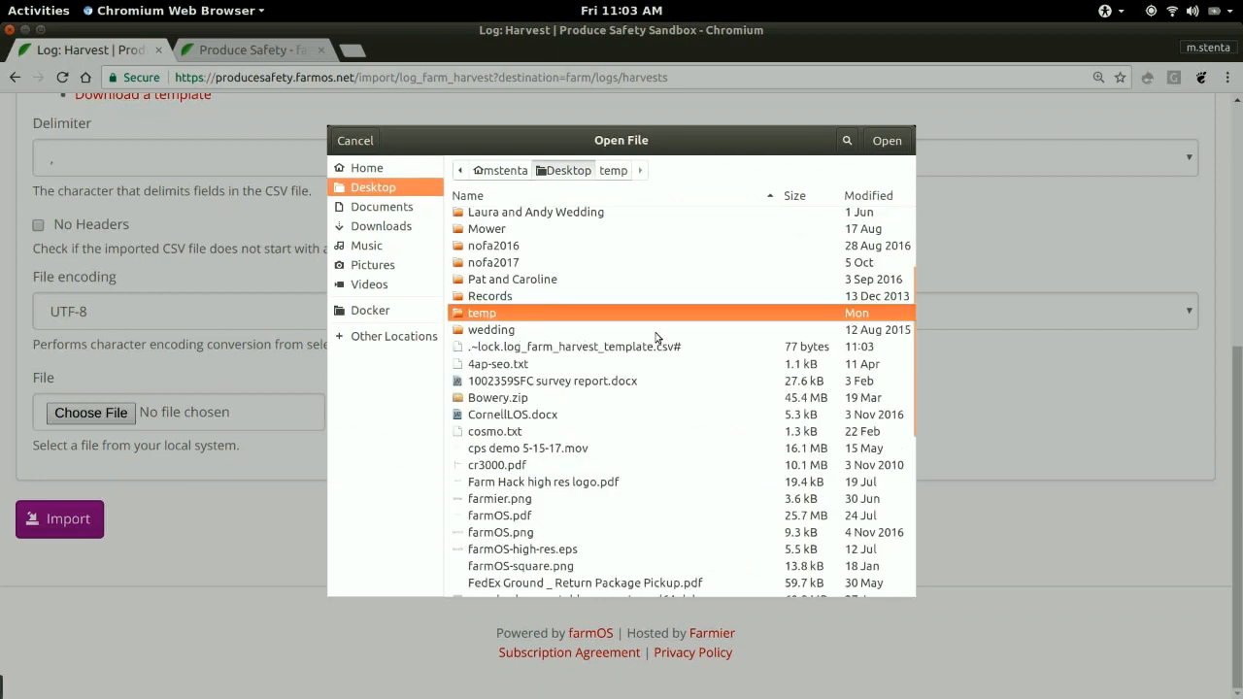
{"action": "scroll", "coordinate": [658, 347], "scroll_direction": "down", "scroll_amount": 4}
{"action": "scroll", "coordinate": [660, 357], "scroll_direction": "down", "scroll_amount": 2}
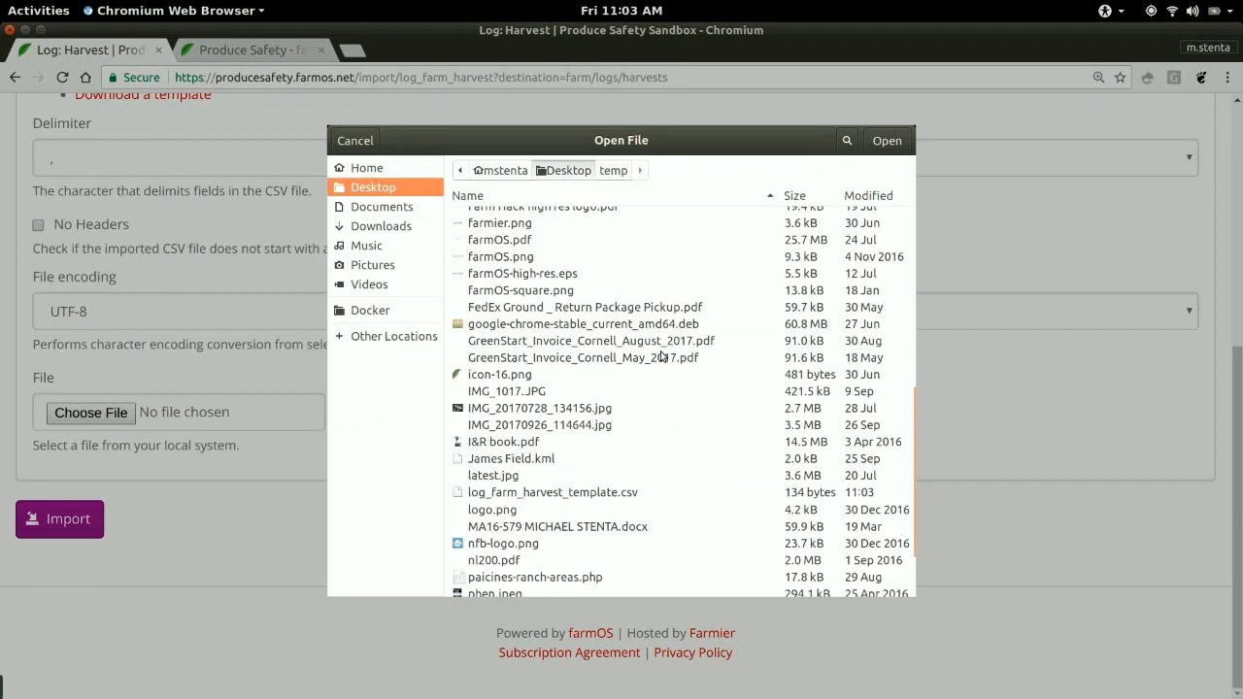
{"action": "scroll", "coordinate": [660, 356], "scroll_direction": "down", "scroll_amount": 2}
{"action": "left_click", "coordinate": [534, 404]}
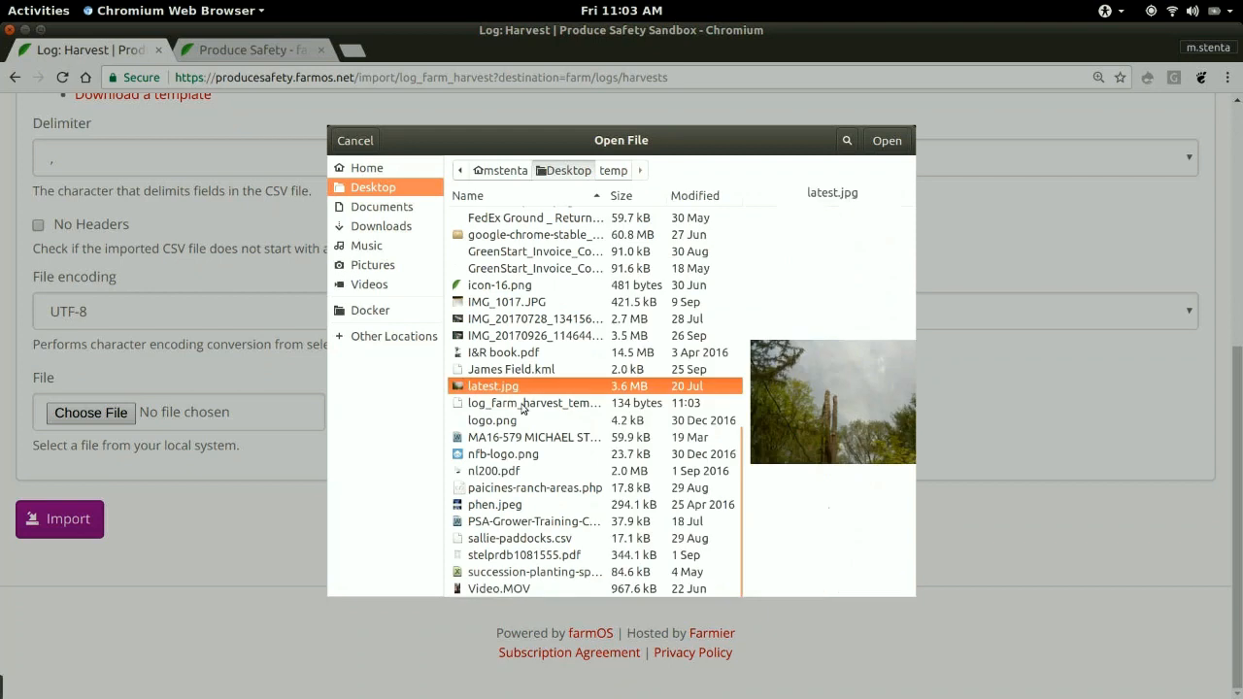
{"action": "double_click", "coordinate": [534, 404]}
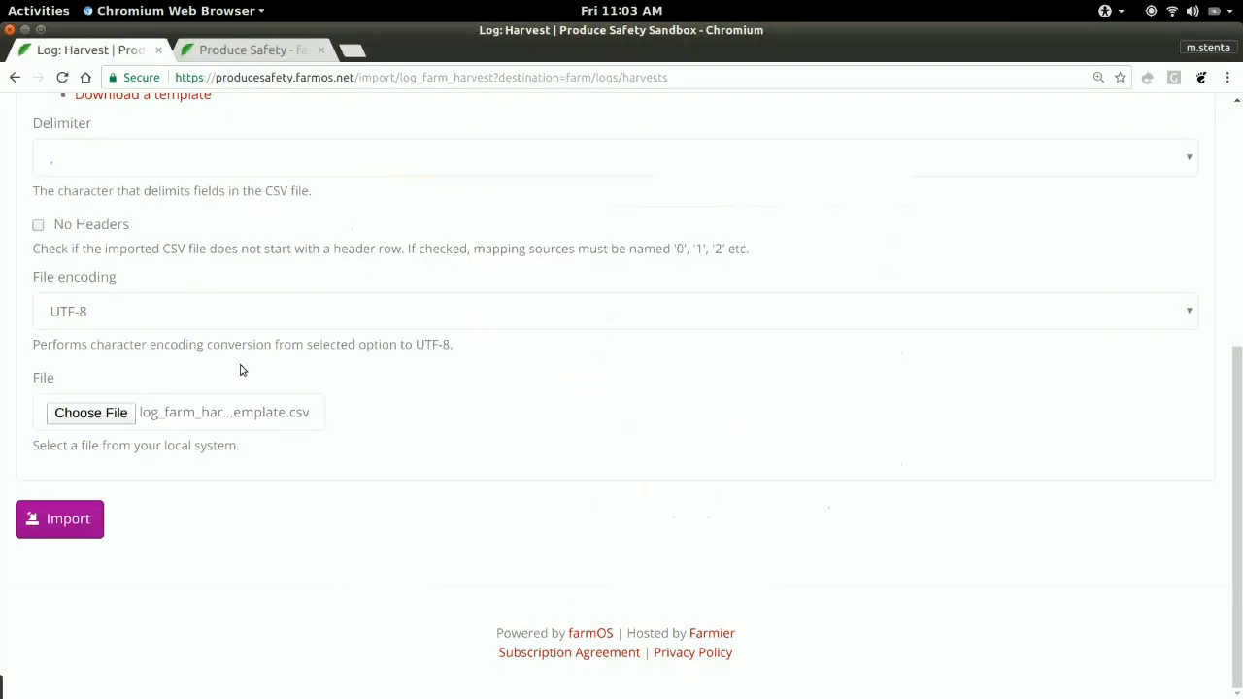
{"action": "left_click", "coordinate": [85, 520]}
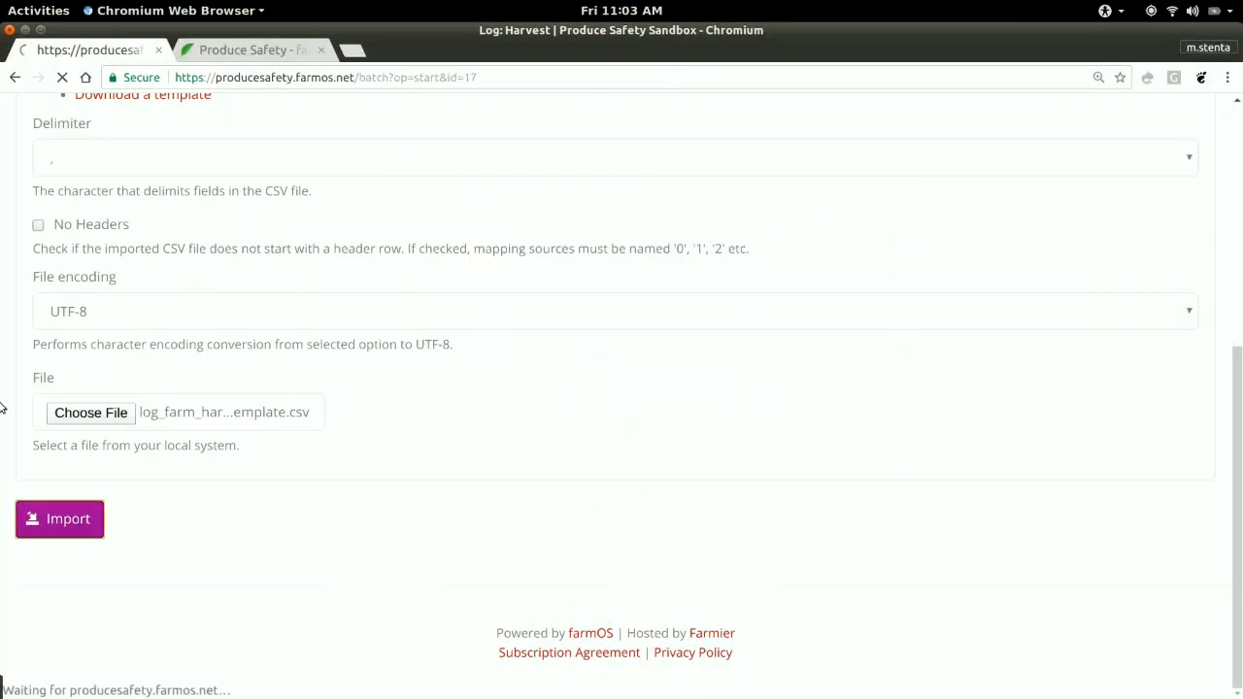
Step: Examine the import message and the imported Harvested tomatoes entry in the harvests list
{"action": "left_click_drag", "start_coordinate": [124, 307], "coordinate": [30, 305]}
{"action": "left_click", "coordinate": [189, 310]}
{"action": "scroll", "coordinate": [190, 309], "scroll_direction": "down", "scroll_amount": 1}
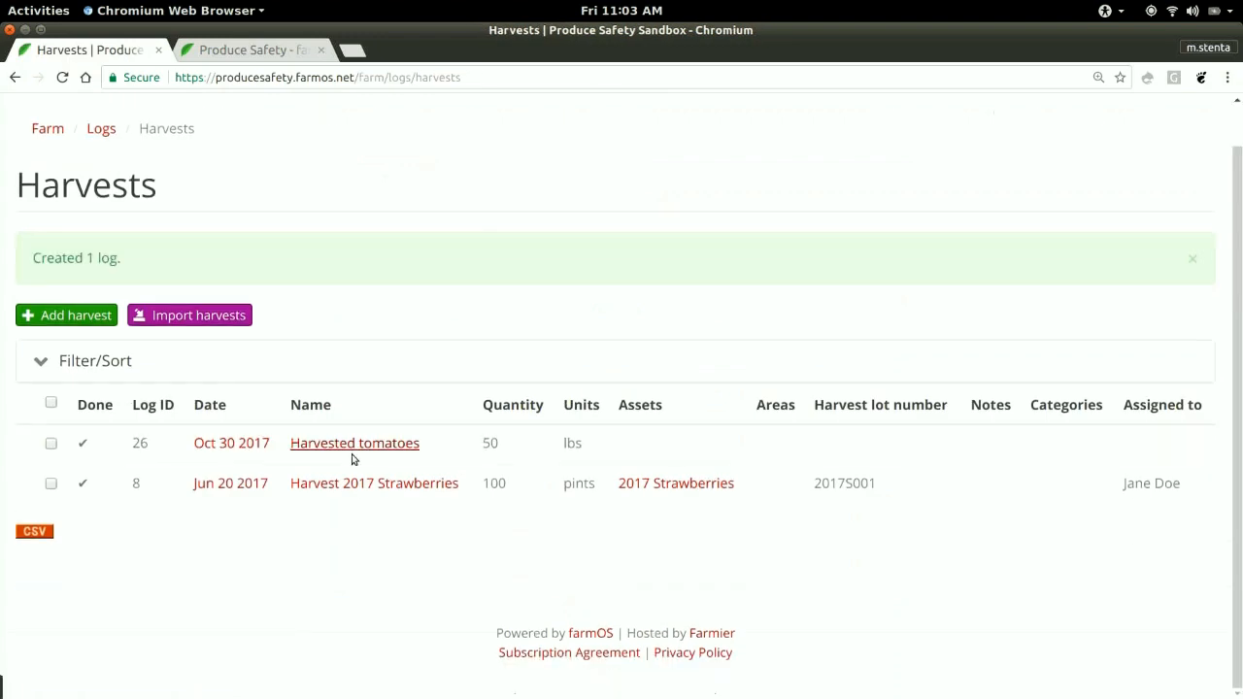
{"action": "left_click", "coordinate": [551, 450]}
{"action": "left_click_drag", "start_coordinate": [552, 450], "coordinate": [614, 451]}
{"action": "left_click", "coordinate": [619, 449]}
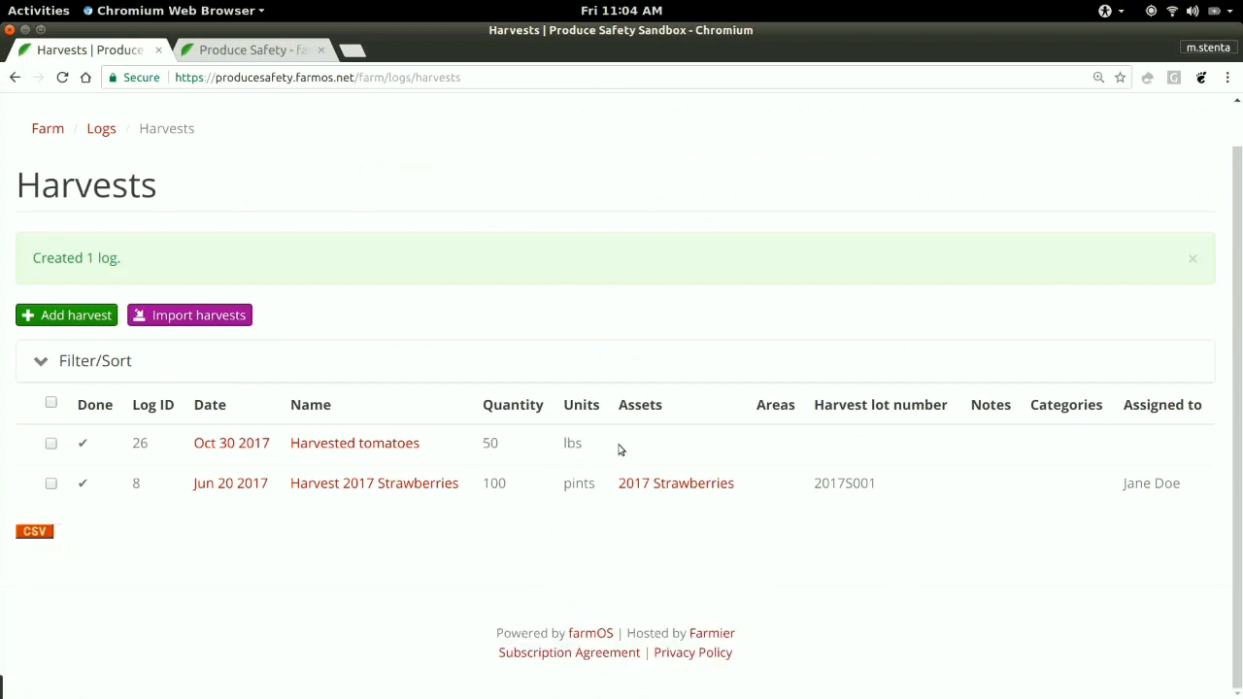
Step: Mark the Harvested tomatoes log as Not Done in the harvests list
{"action": "left_click", "coordinate": [80, 448]}
{"action": "left_click", "coordinate": [52, 444]}
{"action": "left_click", "coordinate": [167, 607]}
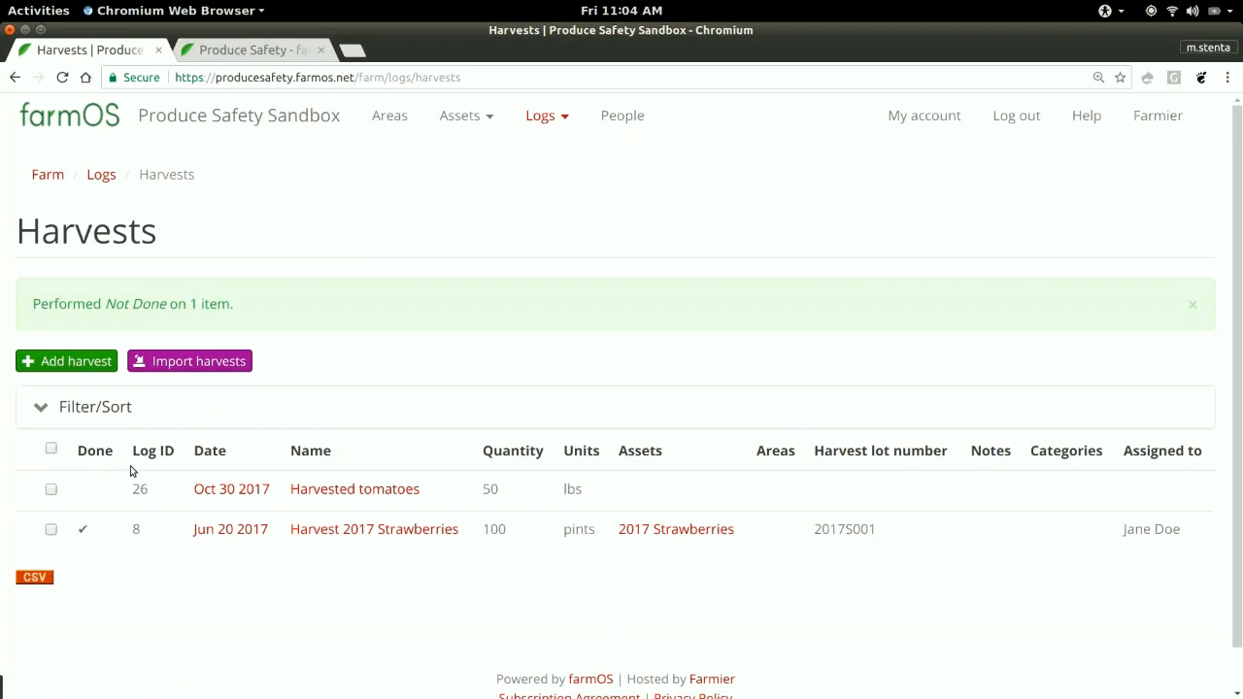
Step: Switch to the harvest template in LibreOffice Calc and set Done to no in row 2
{"action": "key", "text": "super"}
{"action": "left_click", "coordinate": [637, 463]}
{"action": "type", "text": "no"}
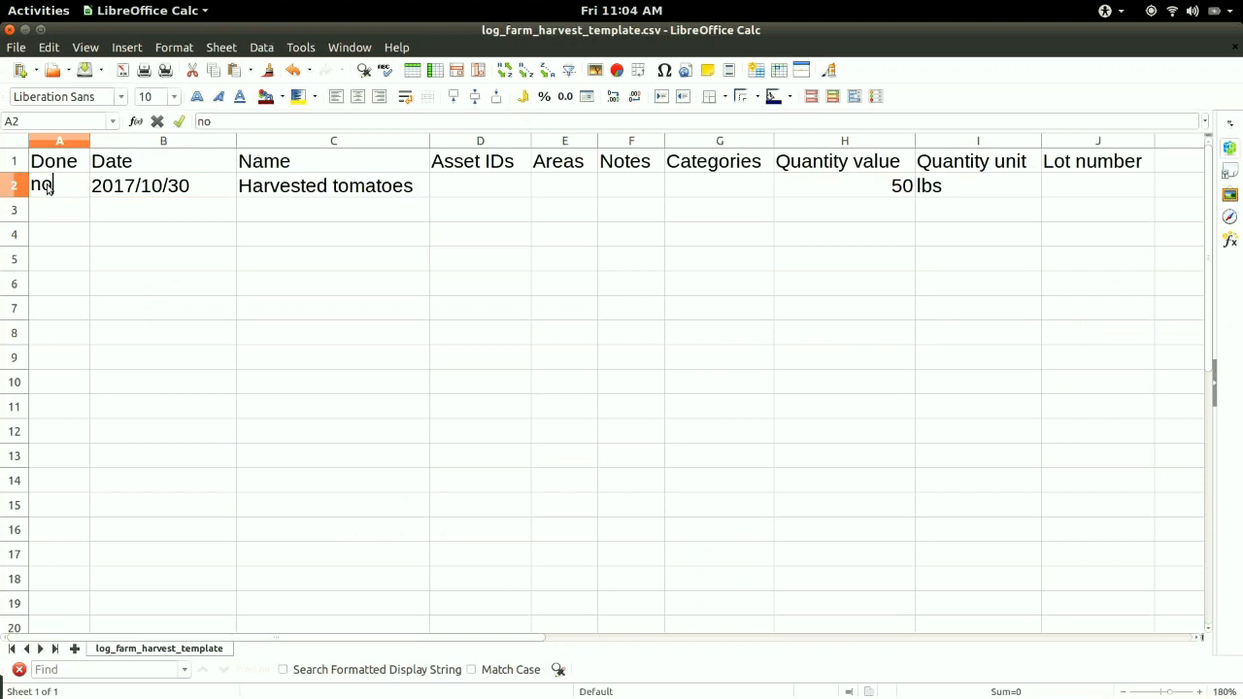
{"action": "key", "text": "Return"}
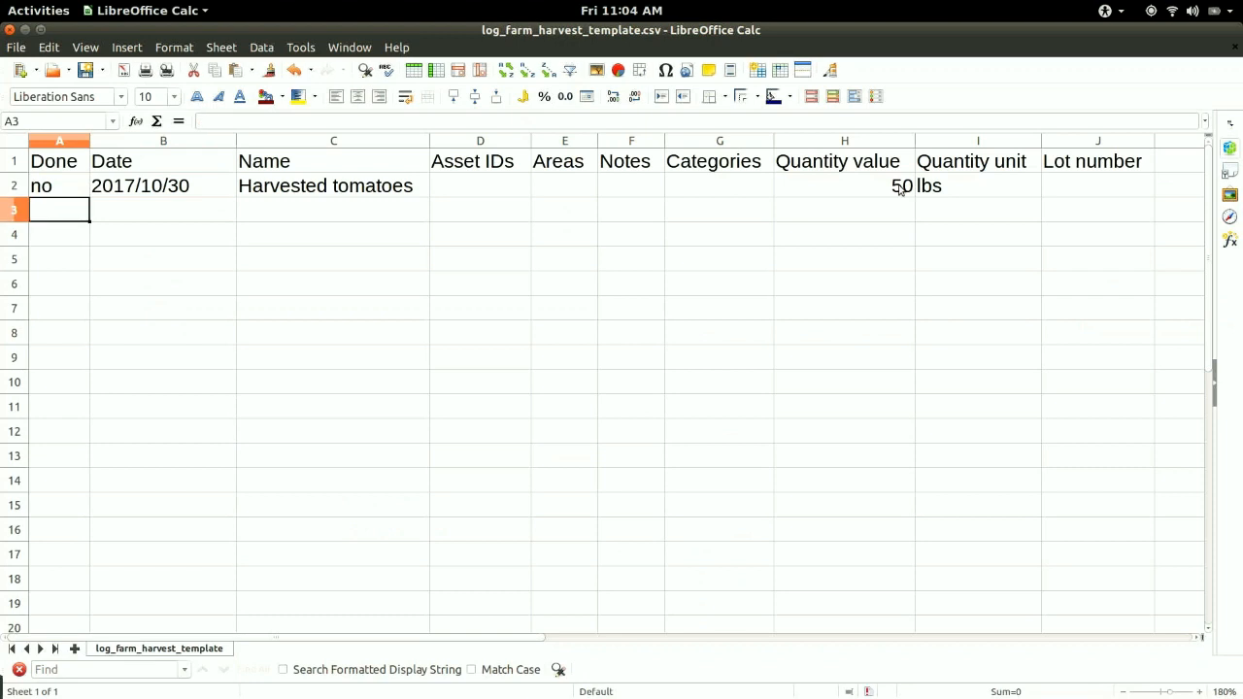
Step: Return to farmOS in Chromium, open the Harvested tomatoes log and review its name and quantity
{"action": "key", "text": "super"}
{"action": "left_click", "coordinate": [372, 183]}
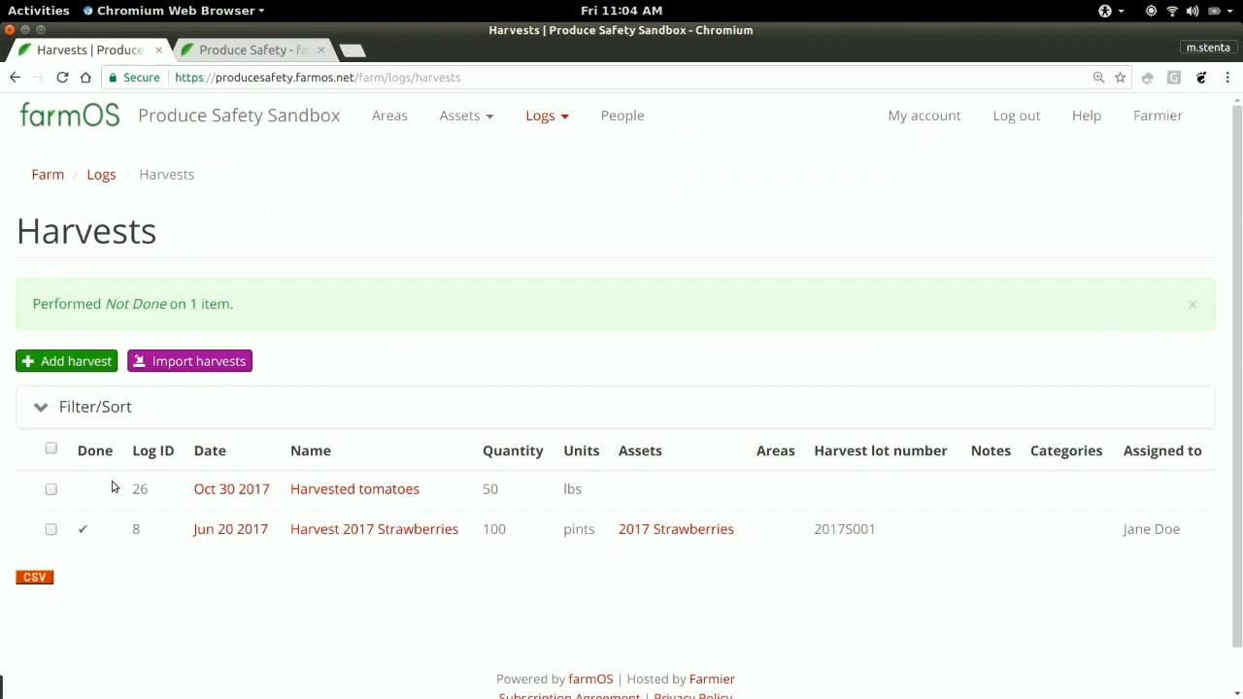
{"action": "left_click", "coordinate": [236, 493]}
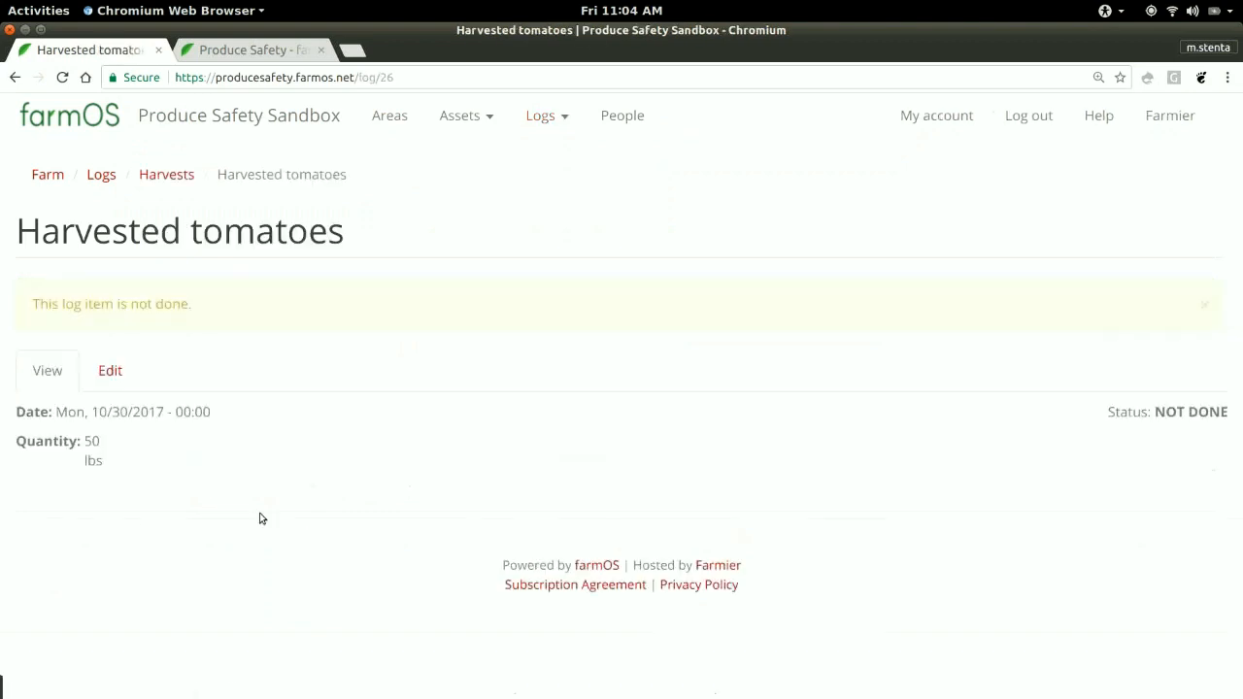
{"action": "left_click_drag", "start_coordinate": [345, 242], "coordinate": [14, 244]}
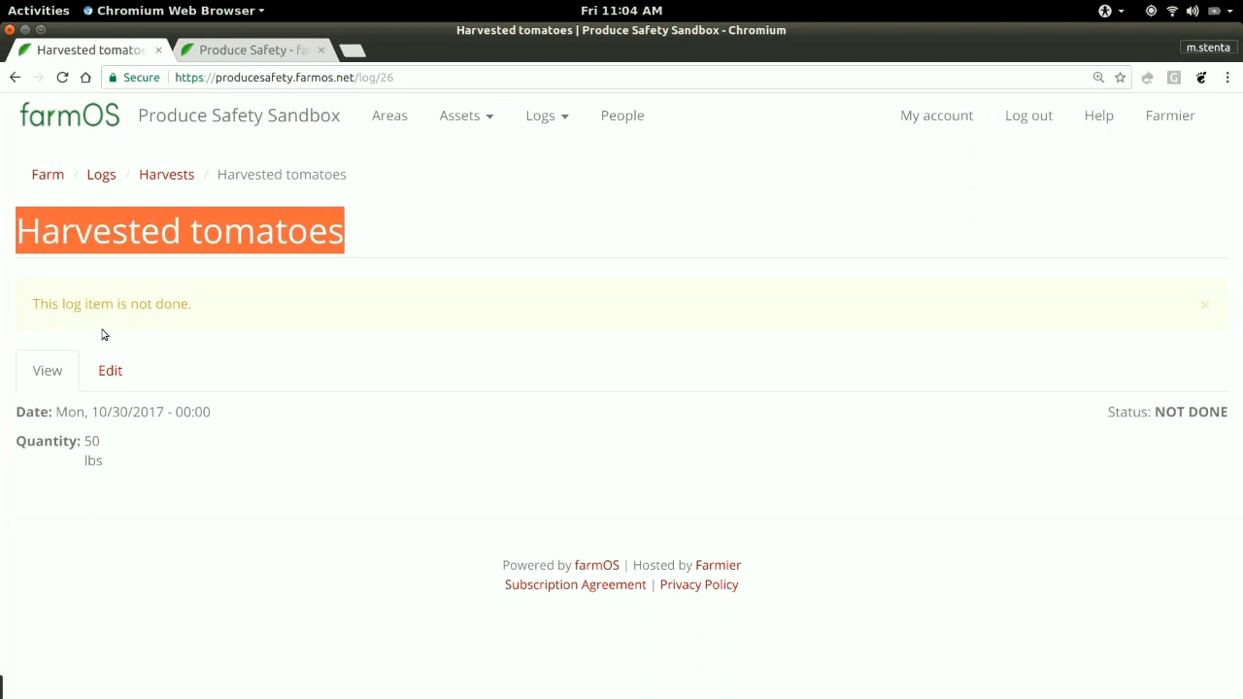
{"action": "left_click_drag", "start_coordinate": [87, 442], "coordinate": [40, 441]}
{"action": "left_click", "coordinate": [143, 467]}
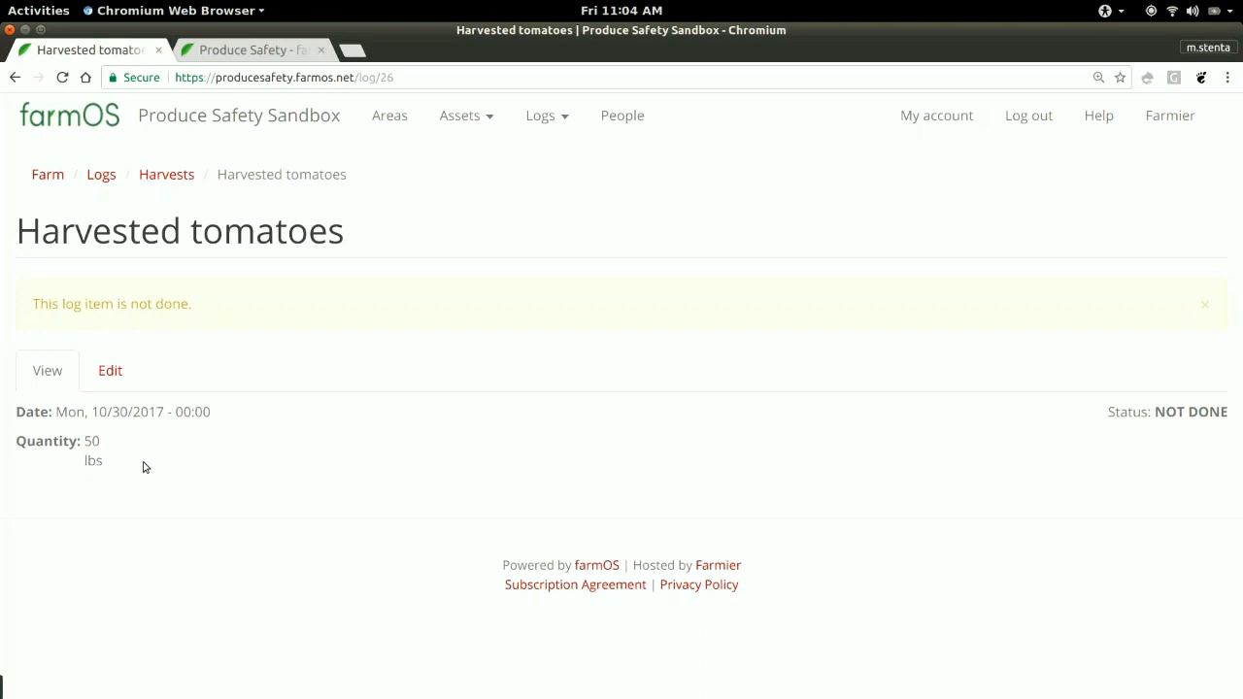
Step: Open the Harvested tomatoes log for editing and examine its Harvest lot number field
{"action": "left_click", "coordinate": [110, 371]}
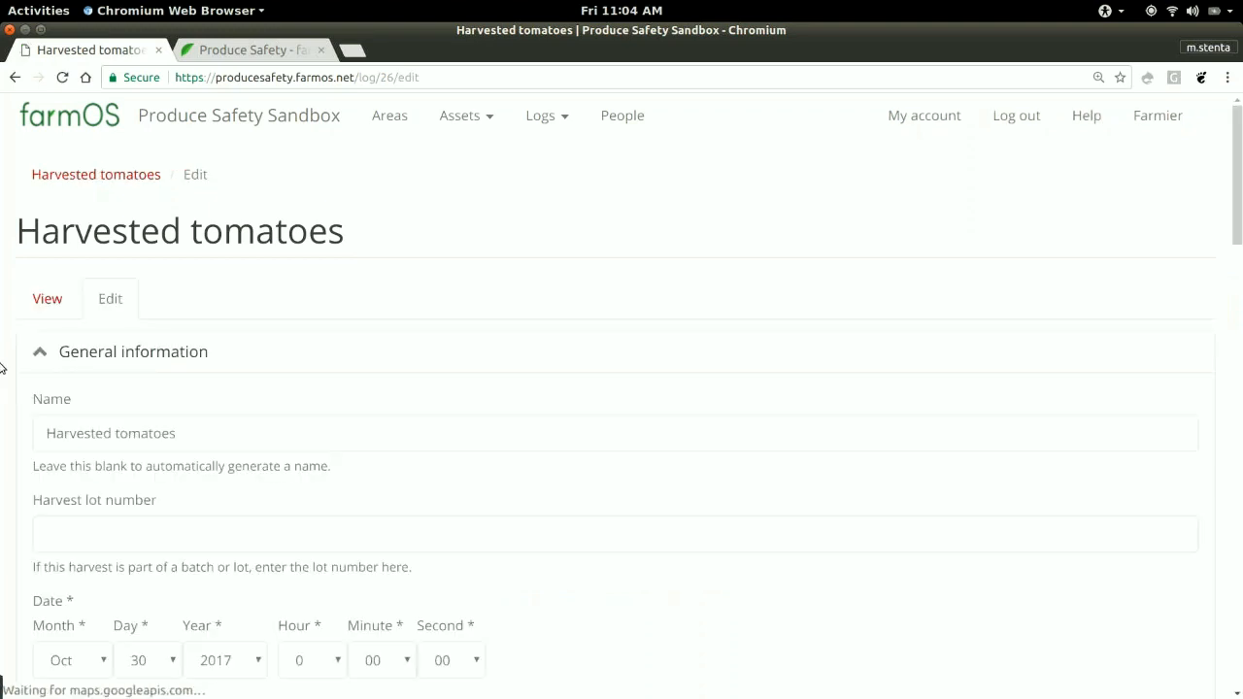
{"action": "scroll", "coordinate": [2, 369], "scroll_direction": "down", "scroll_amount": 2}
{"action": "scroll", "coordinate": [1, 369], "scroll_direction": "down", "scroll_amount": 1}
{"action": "left_click", "coordinate": [88, 269]}
{"action": "left_click_drag", "start_coordinate": [157, 233], "coordinate": [35, 232]}
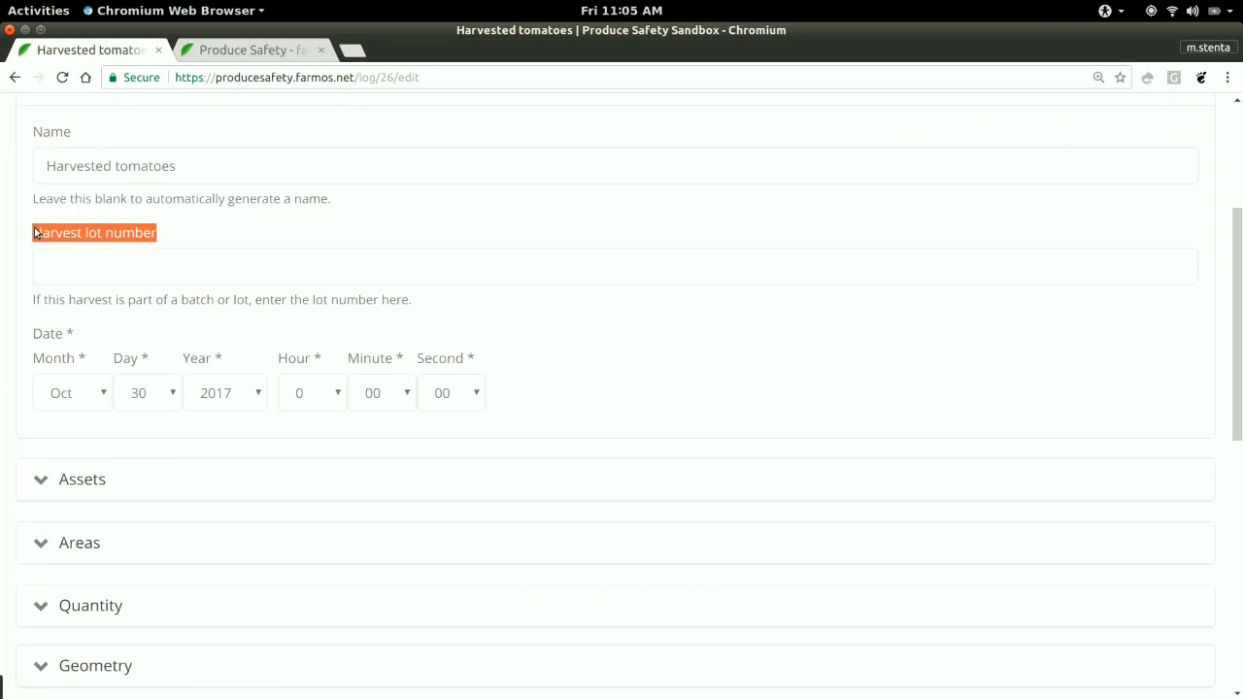
Step: Open the asset selection for the Harvested tomatoes log and filter it to Planting assets with the name tomato
{"action": "left_click", "coordinate": [35, 232]}
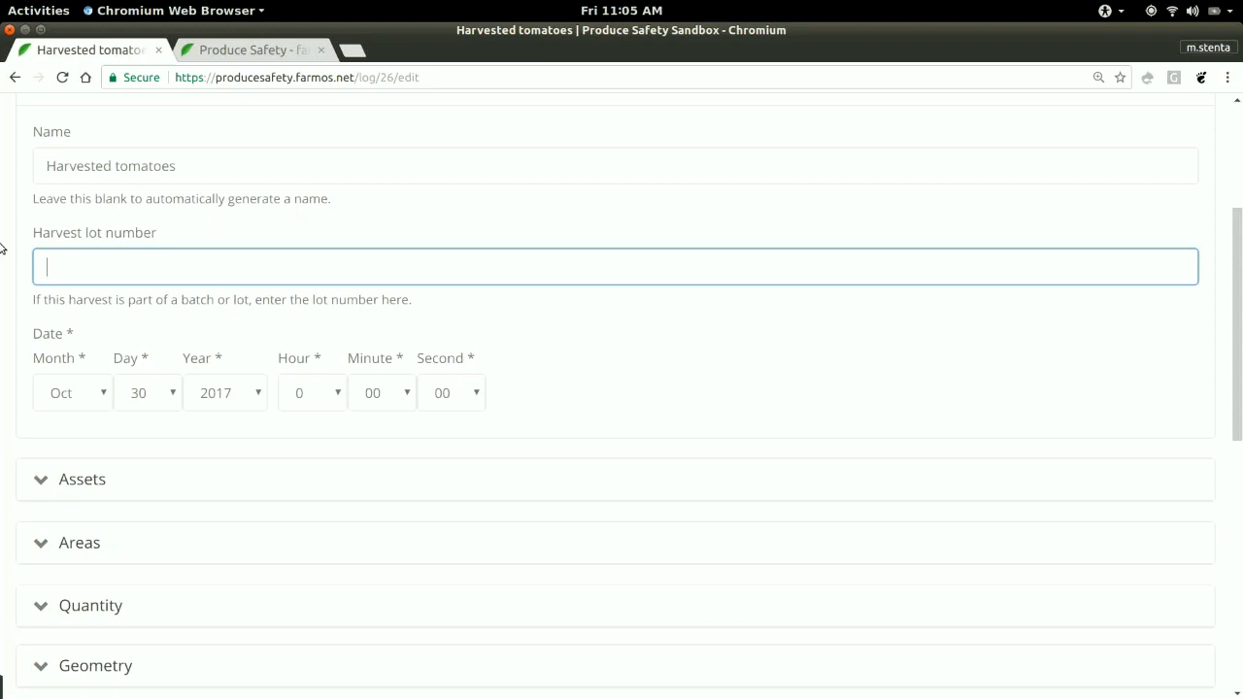
{"action": "scroll", "coordinate": [2, 248], "scroll_direction": "down", "scroll_amount": 5}
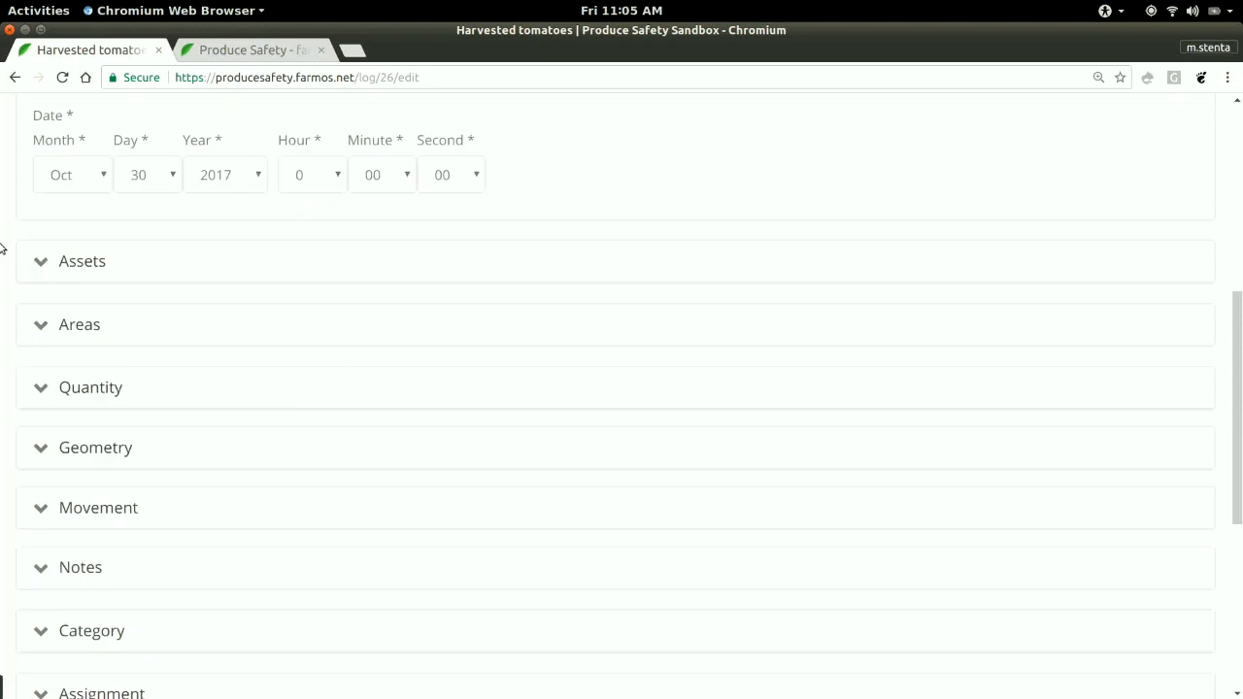
{"action": "left_click", "coordinate": [72, 260]}
{"action": "left_click", "coordinate": [106, 441]}
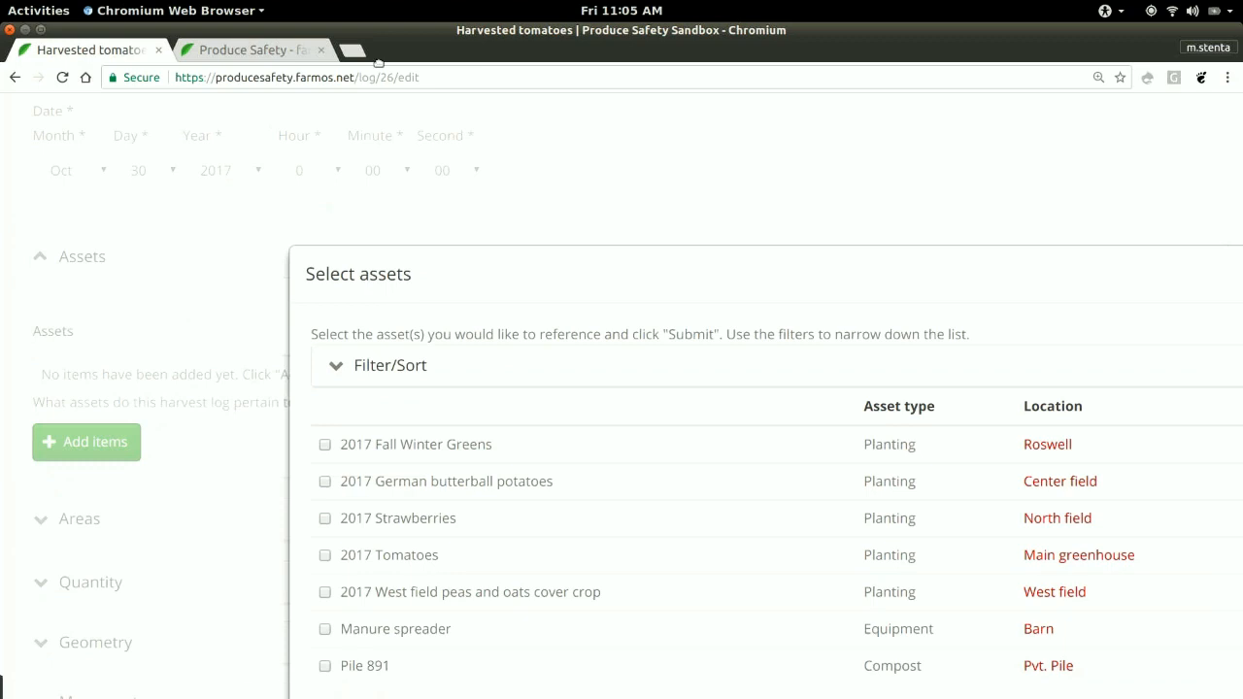
{"action": "left_click", "coordinate": [206, 276]}
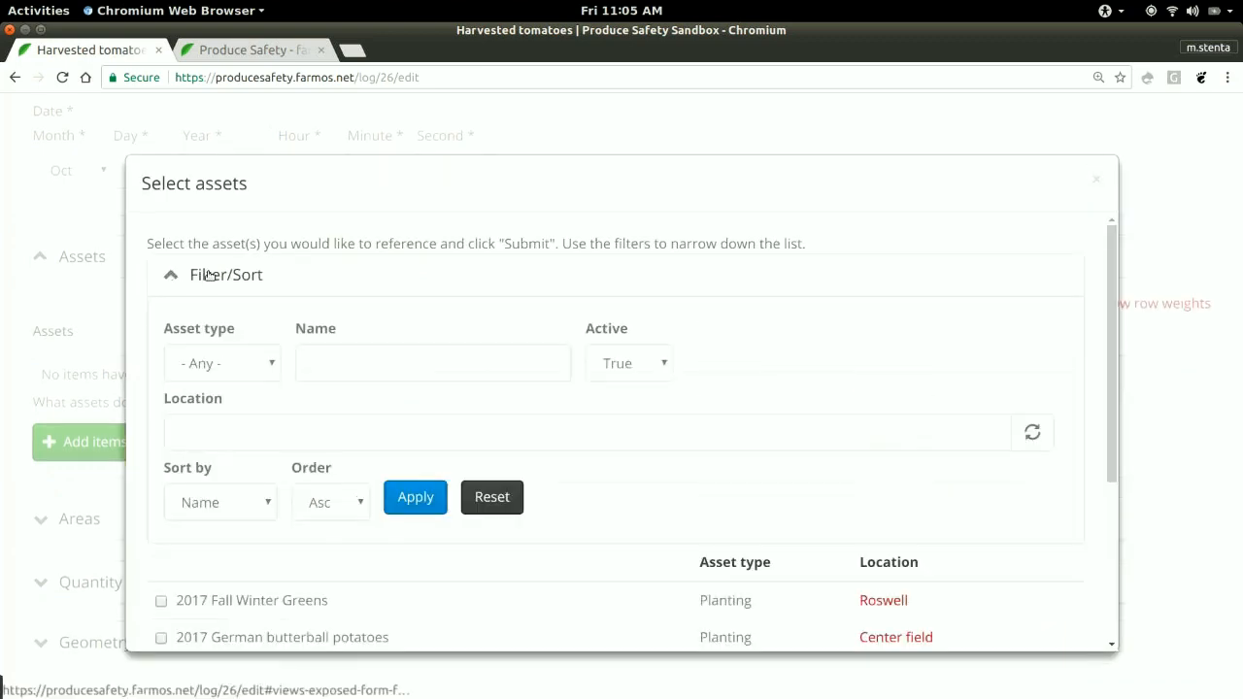
{"action": "left_click", "coordinate": [243, 360]}
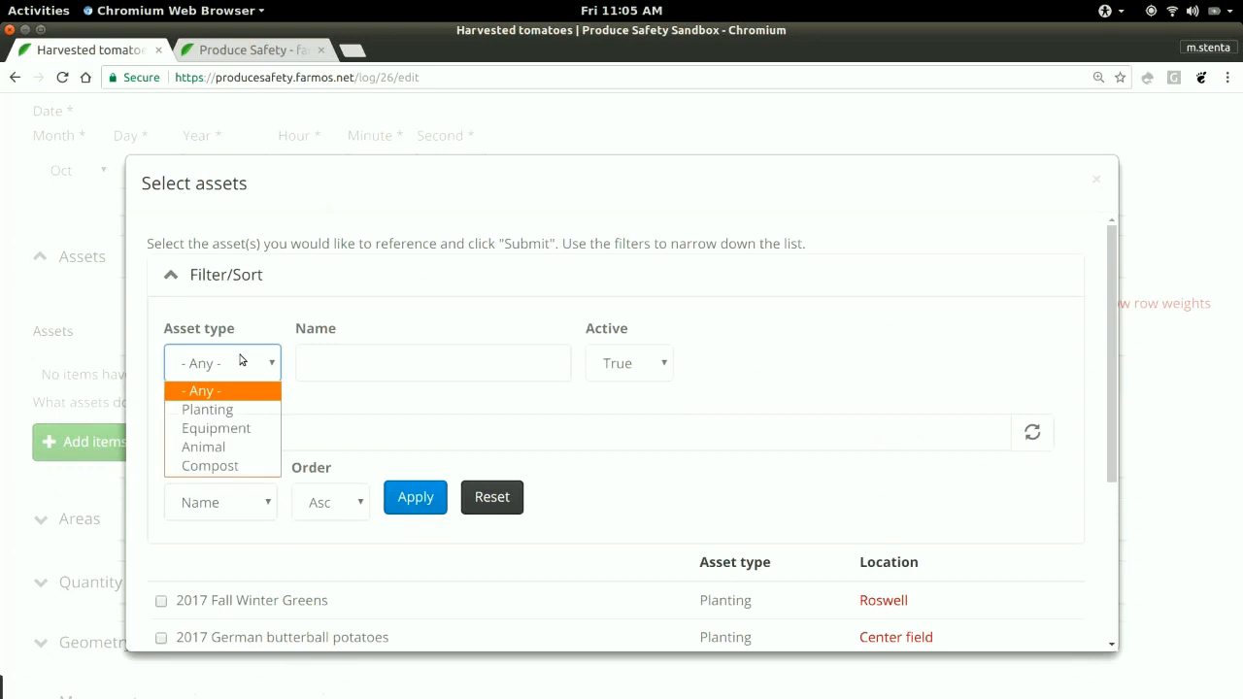
{"action": "left_click", "coordinate": [240, 409]}
{"action": "left_click", "coordinate": [332, 359]}
{"action": "type", "text": "tomato"}
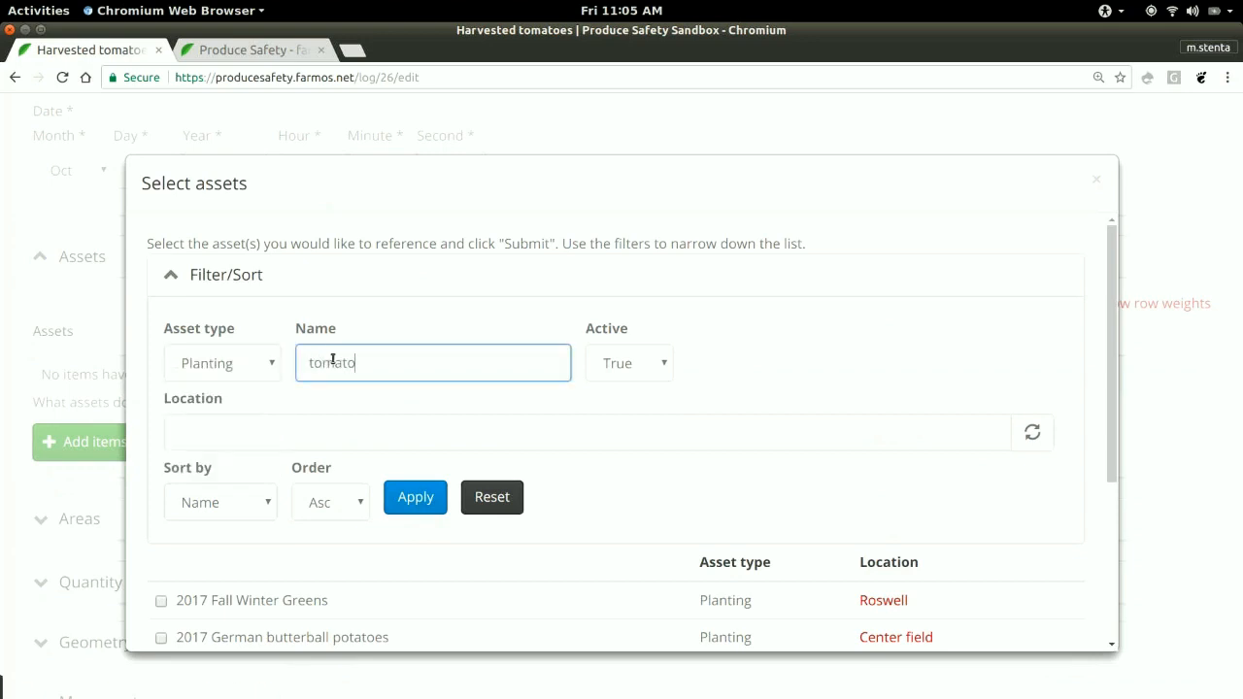
{"action": "left_click", "coordinate": [407, 496]}
Step: Select the 2017 Tomatoes planting and submit it as the harvest log's referenced asset
{"action": "scroll", "coordinate": [486, 418], "scroll_direction": "down", "scroll_amount": 1}
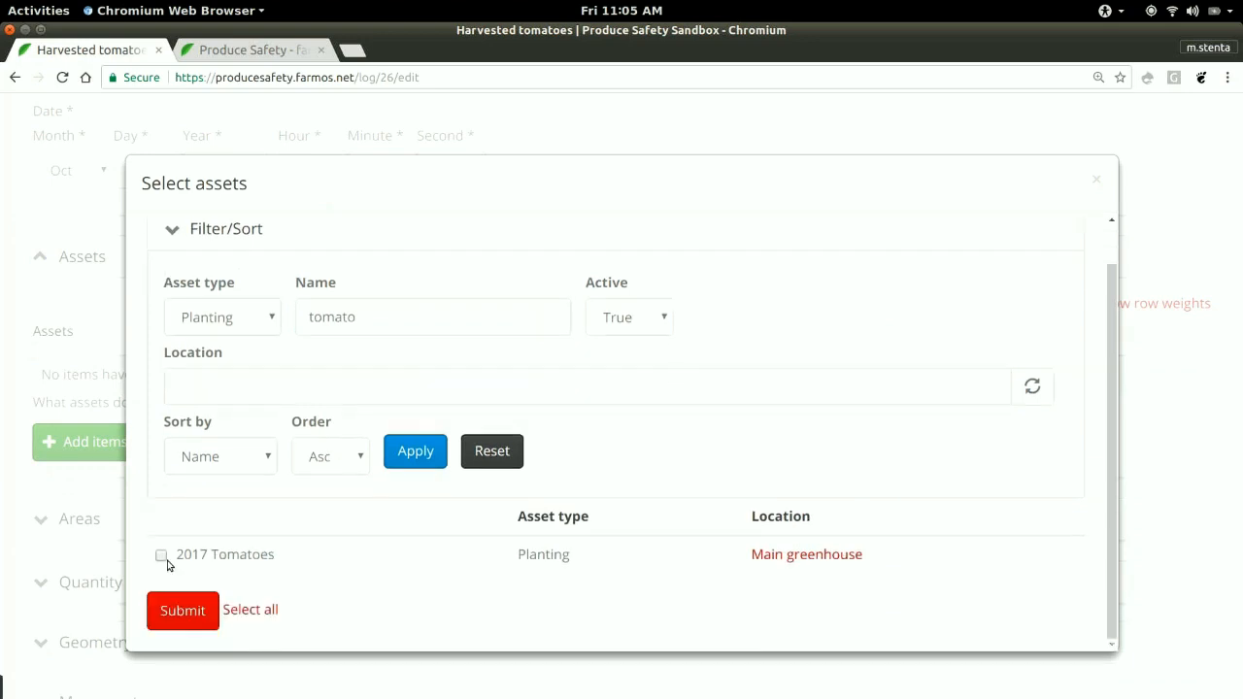
{"action": "left_click", "coordinate": [162, 556]}
{"action": "left_click", "coordinate": [206, 615]}
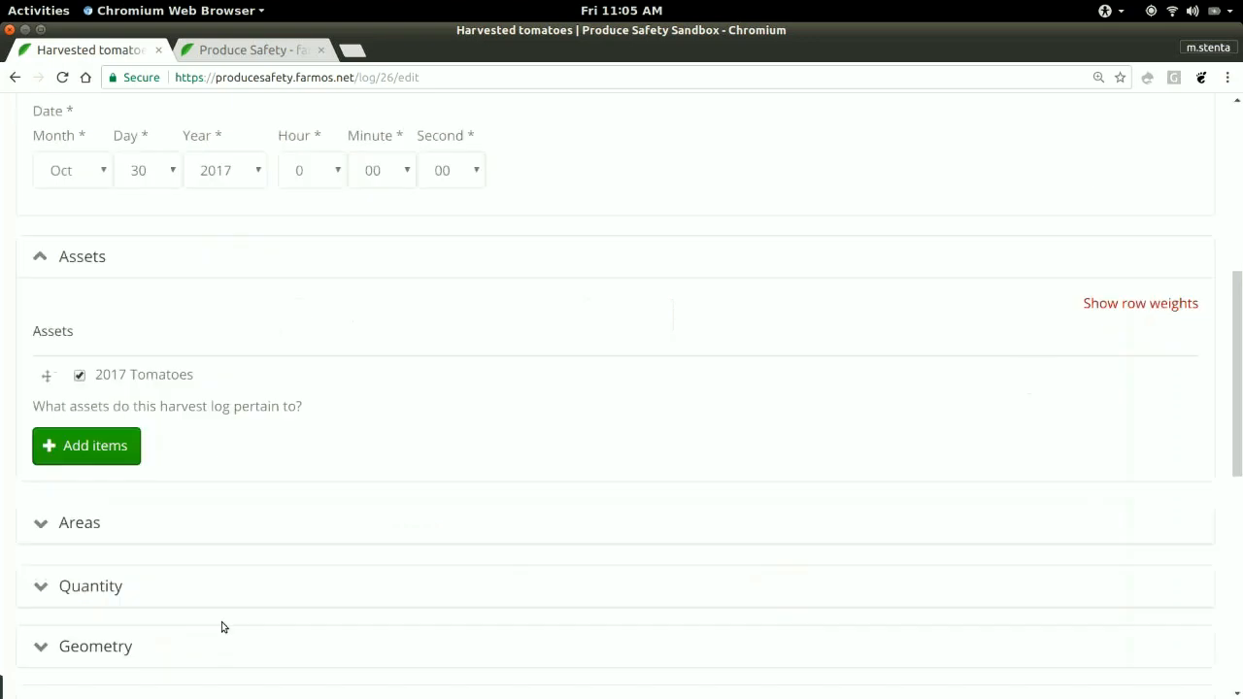
{"action": "left_click_drag", "start_coordinate": [204, 379], "coordinate": [95, 375]}
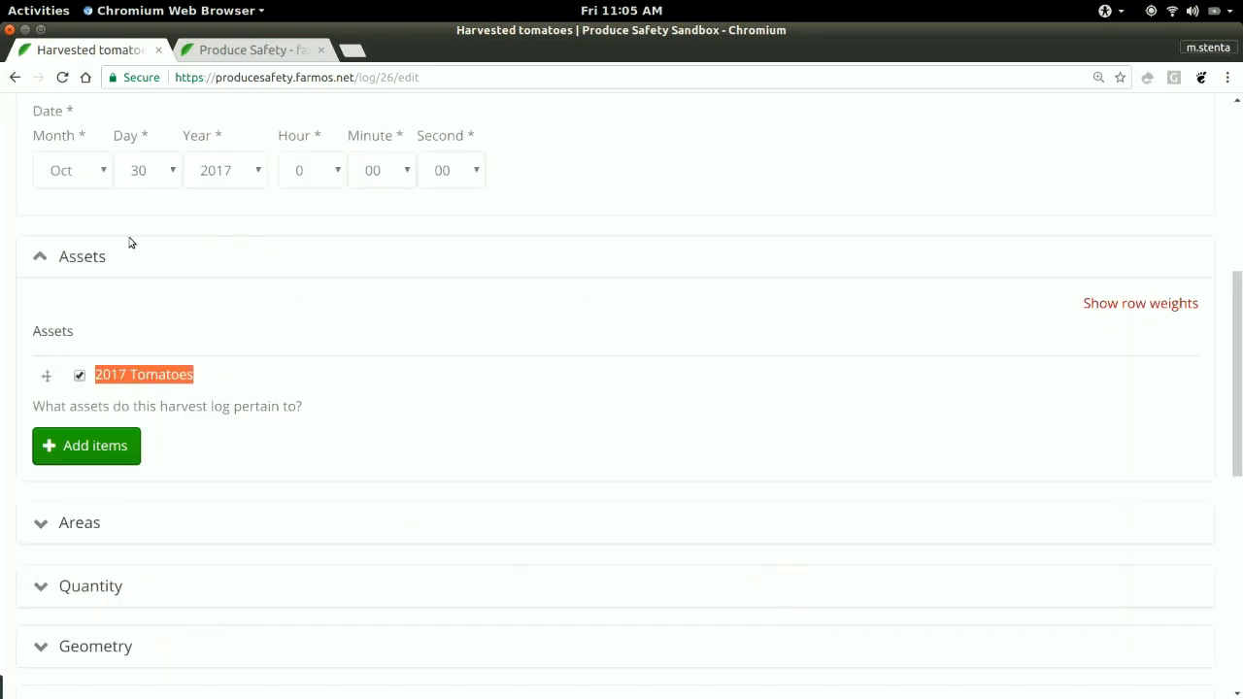
{"action": "left_click", "coordinate": [194, 376]}
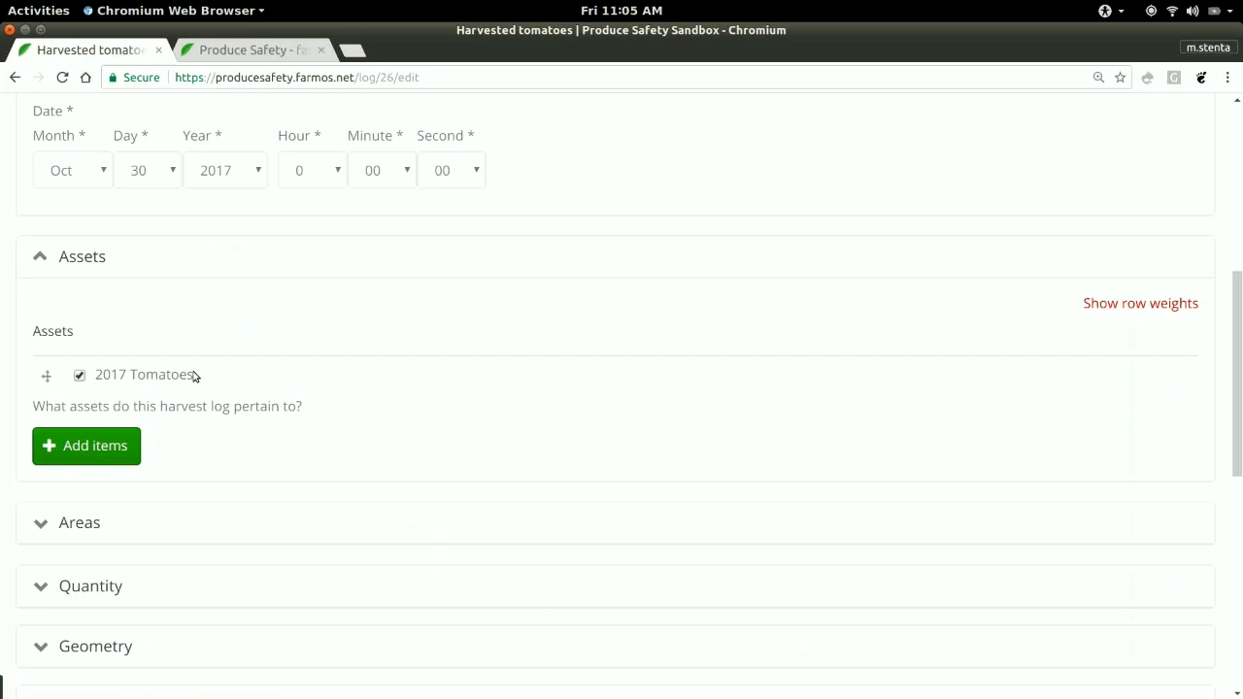
Step: Check the Areas section without choosing an area, and save the Harvested tomatoes log
{"action": "scroll", "coordinate": [194, 377], "scroll_direction": "down", "scroll_amount": 3}
{"action": "left_click", "coordinate": [67, 373]}
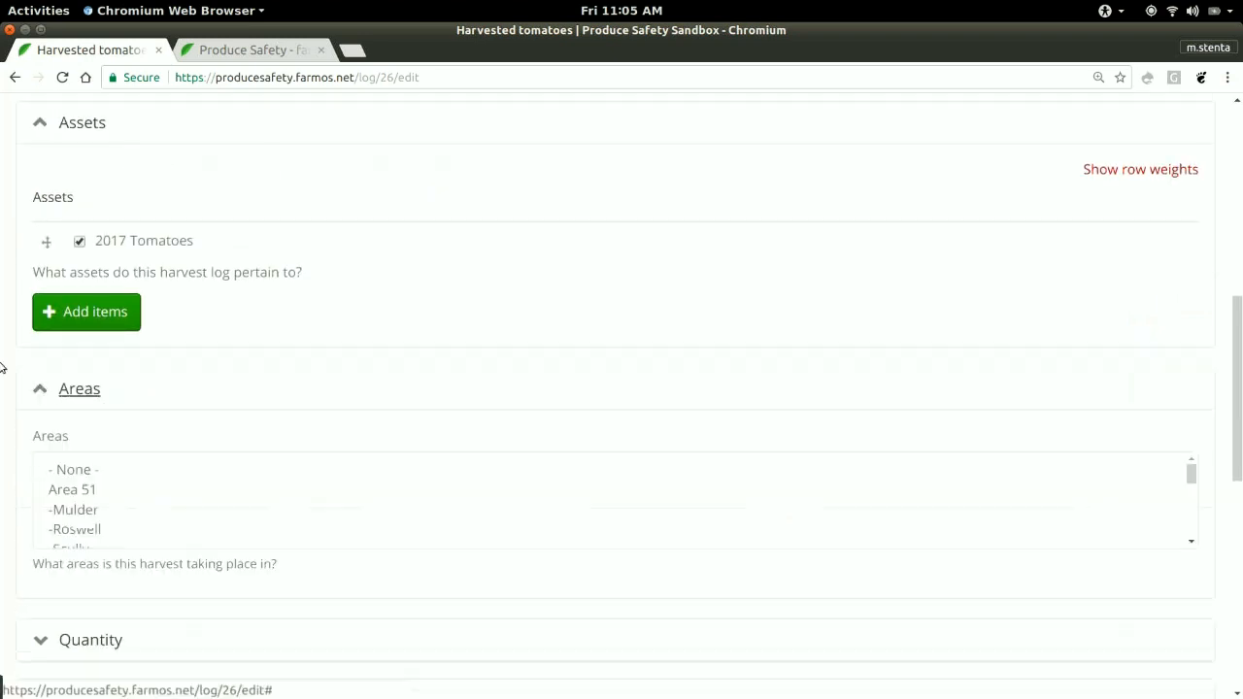
{"action": "scroll", "coordinate": [2, 327], "scroll_direction": "up", "scroll_amount": 3}
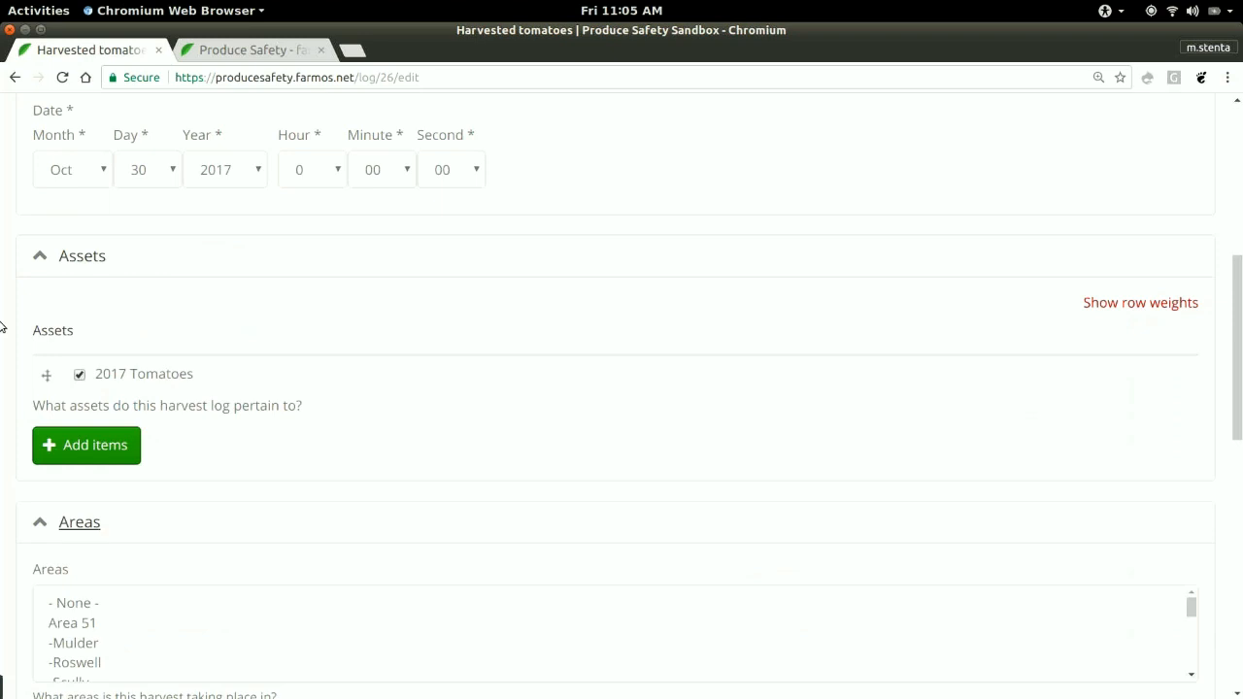
{"action": "left_click", "coordinate": [103, 533]}
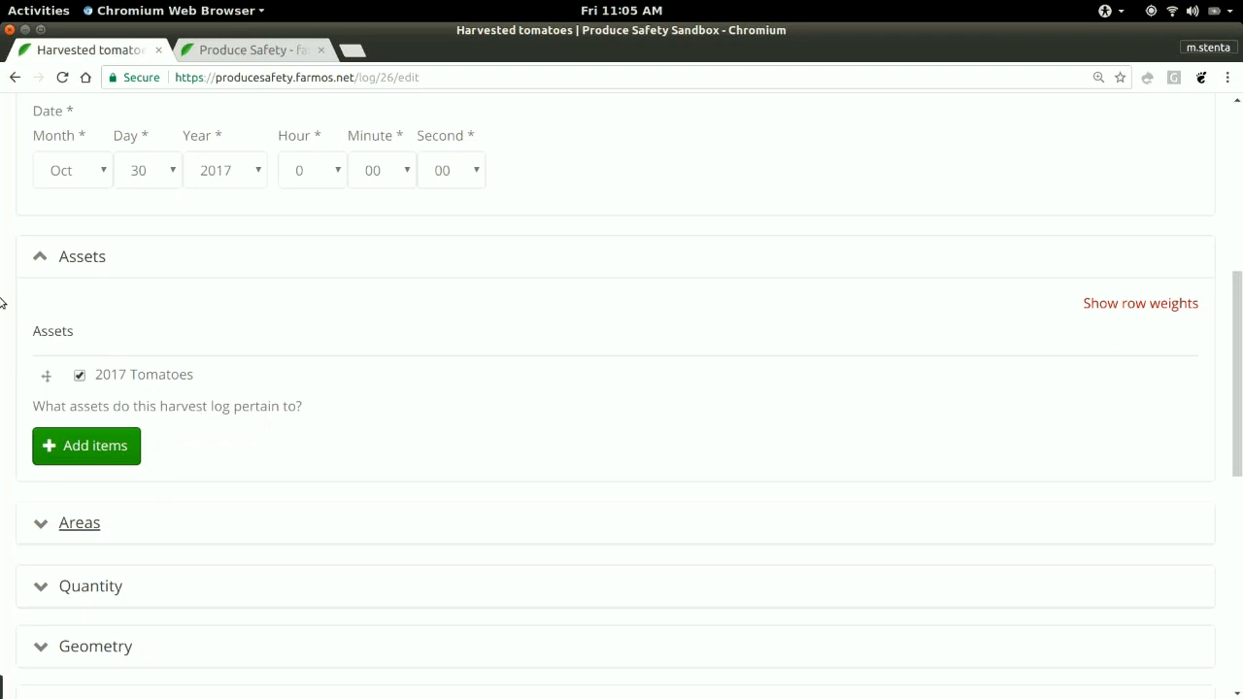
{"action": "scroll", "coordinate": [0, 303], "scroll_direction": "down", "scroll_amount": 5}
{"action": "scroll", "coordinate": [0, 296], "scroll_direction": "down", "scroll_amount": 3}
{"action": "left_click", "coordinate": [61, 515]}
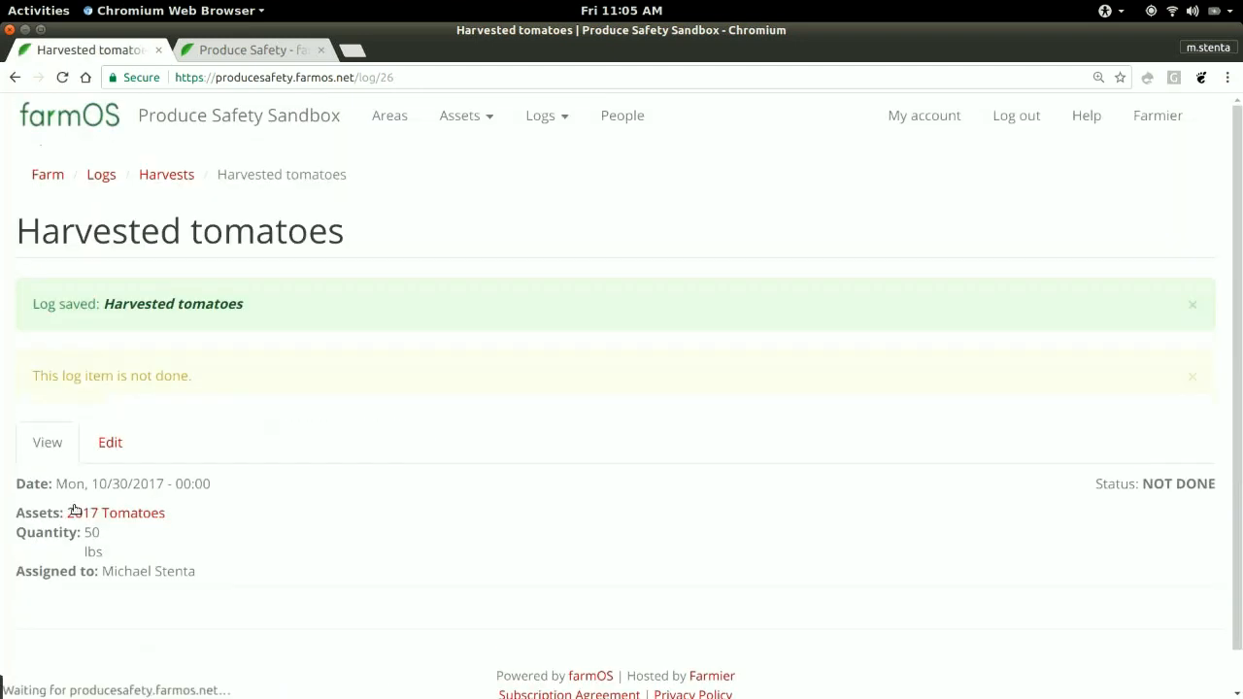
{"action": "scroll", "coordinate": [123, 479], "scroll_direction": "down", "scroll_amount": 1}
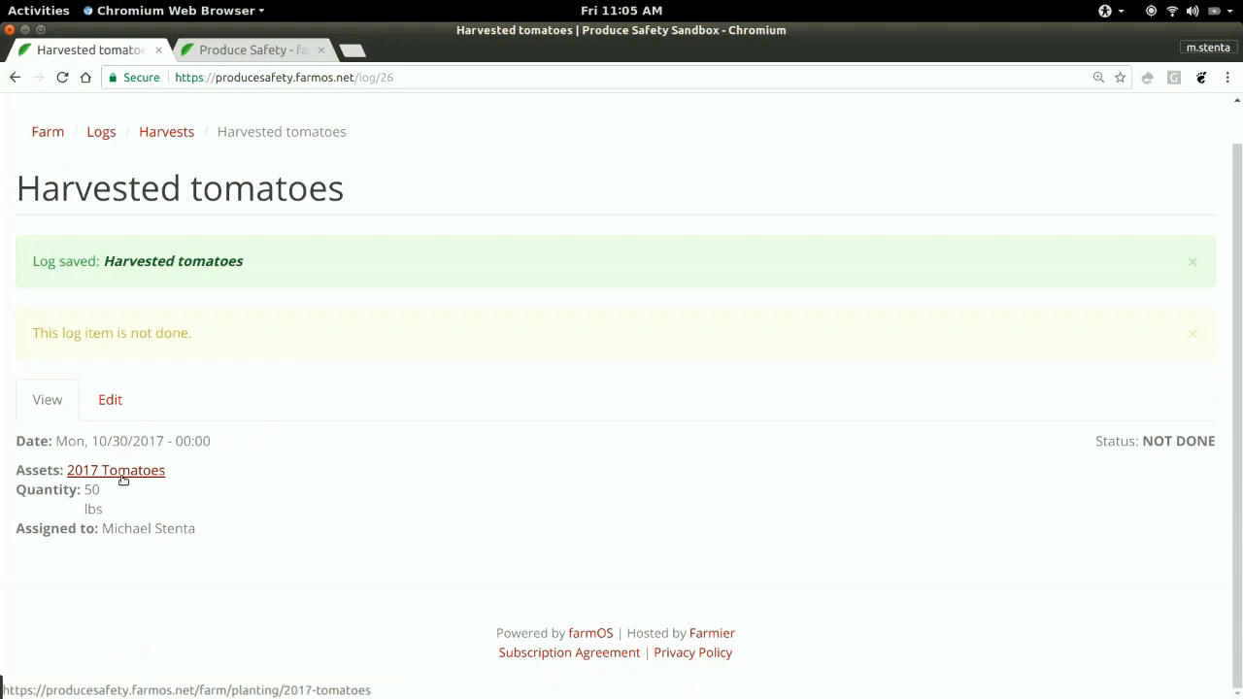
Step: Open the 2017 Tomatoes planting from the log and review its seeding, transplanting and harvest logs
{"action": "left_click", "coordinate": [123, 480]}
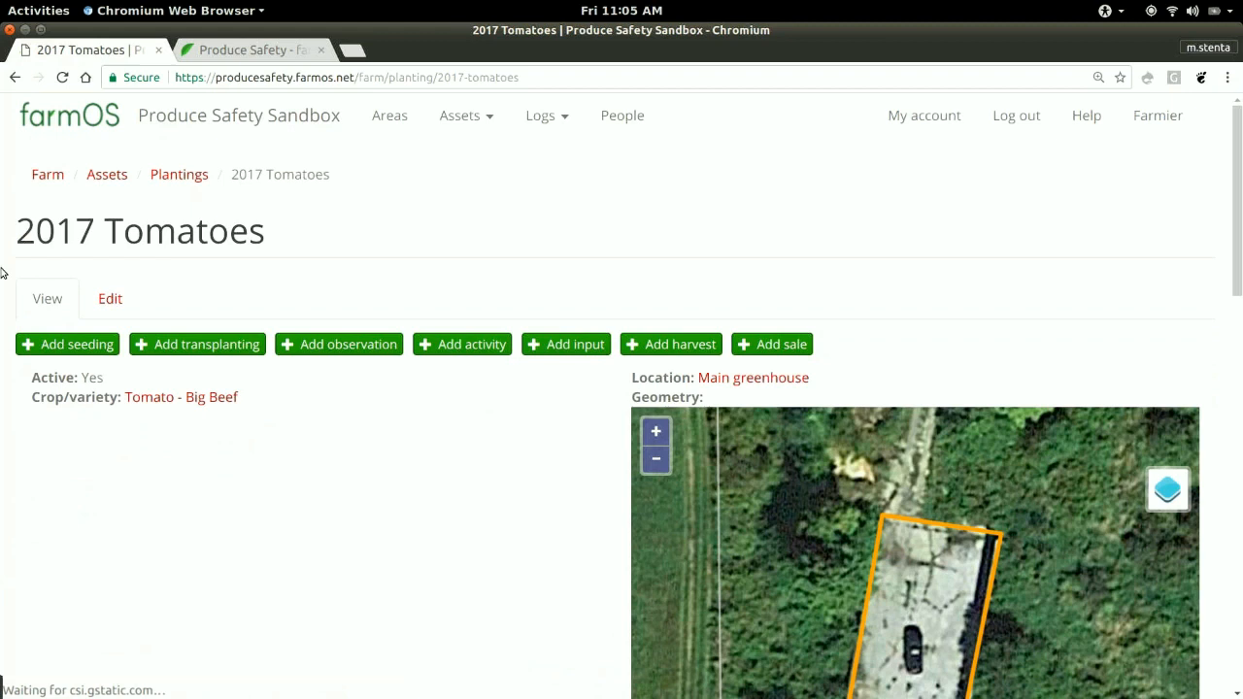
{"action": "scroll", "coordinate": [2, 273], "scroll_direction": "down", "scroll_amount": 4}
{"action": "scroll", "coordinate": [2, 273], "scroll_direction": "down", "scroll_amount": 7}
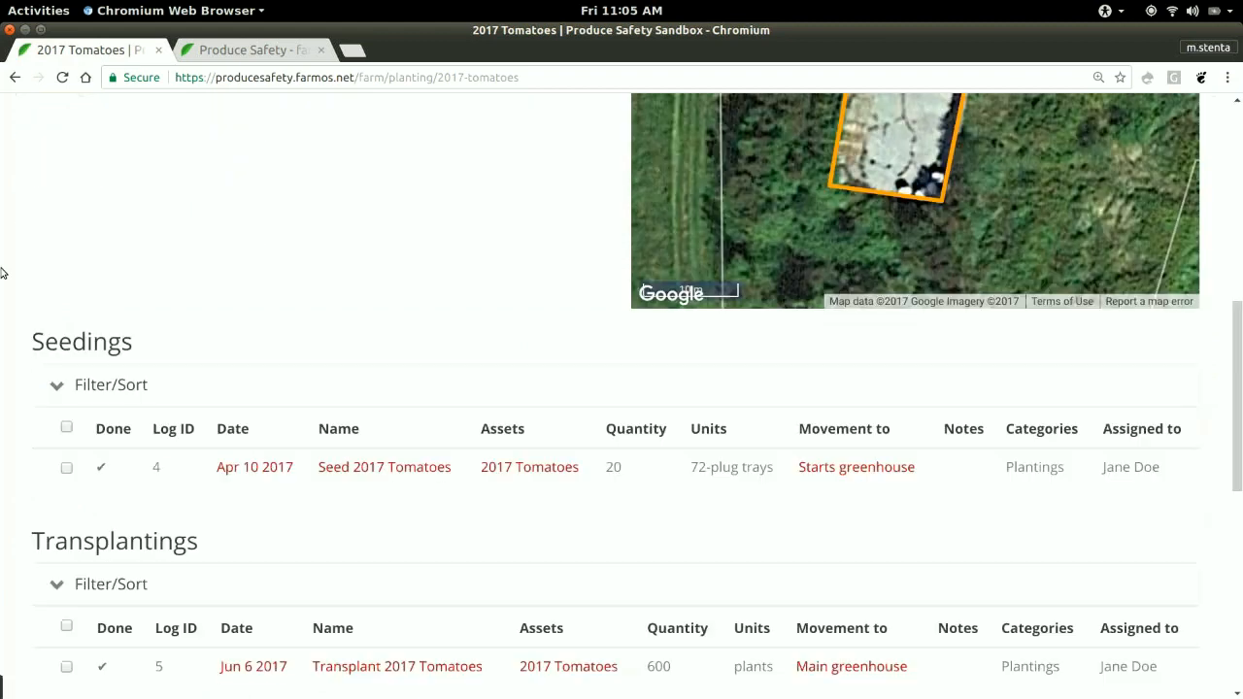
{"action": "scroll", "coordinate": [2, 273], "scroll_direction": "down", "scroll_amount": 3}
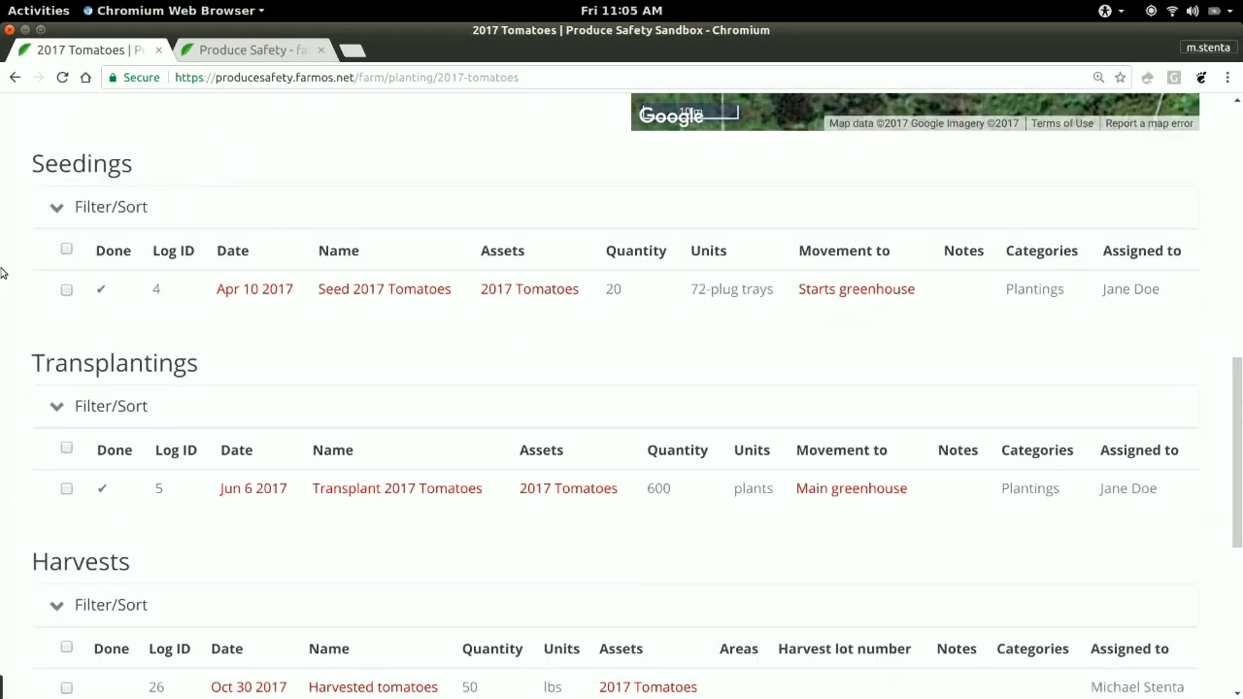
{"action": "scroll", "coordinate": [2, 273], "scroll_direction": "down", "scroll_amount": 1}
{"action": "left_click_drag", "start_coordinate": [460, 248], "coordinate": [309, 249]}
{"action": "left_click", "coordinate": [679, 397]}
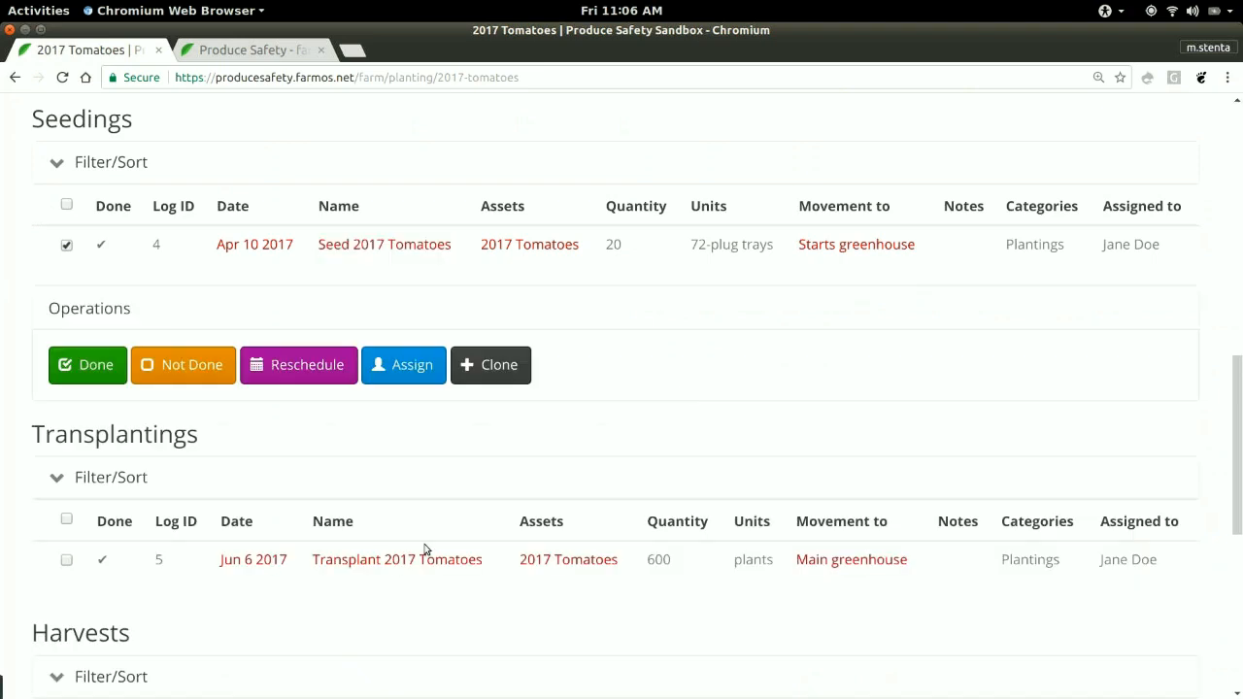
{"action": "scroll", "coordinate": [425, 550], "scroll_direction": "down", "scroll_amount": 7}
{"action": "scroll", "coordinate": [126, 298], "scroll_direction": "up", "scroll_amount": 5}
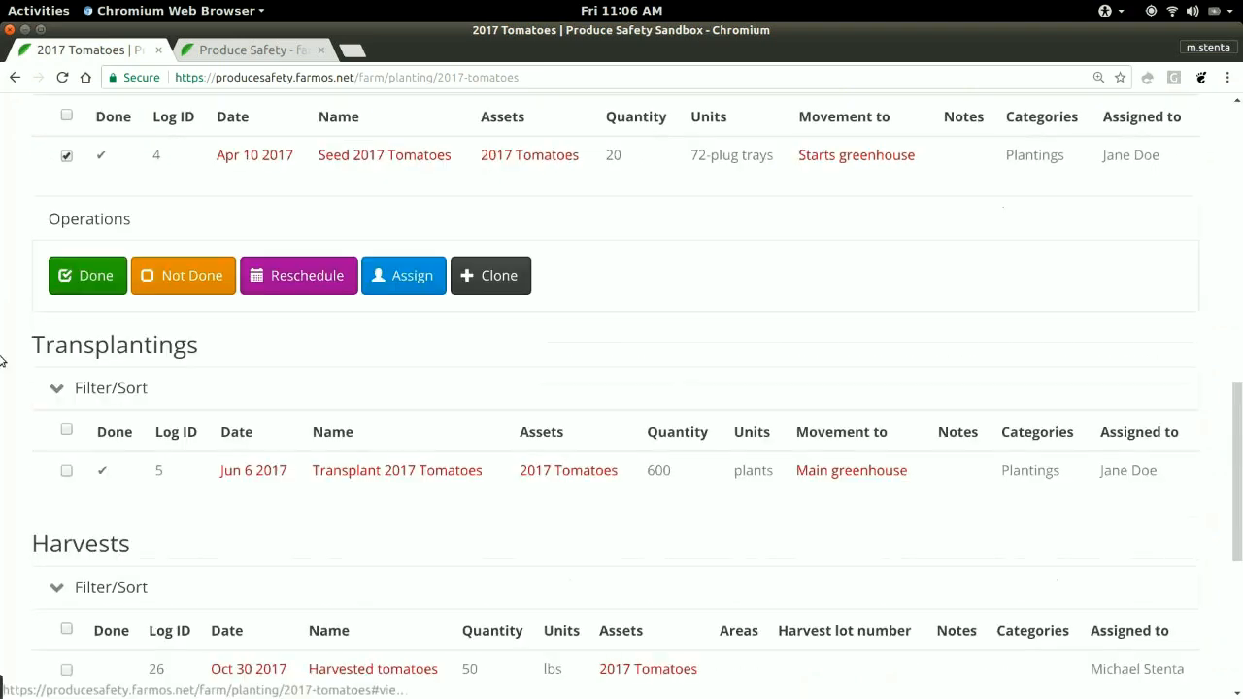
{"action": "scroll", "coordinate": [97, 340], "scroll_direction": "up", "scroll_amount": 10}
Step: Start an input log for the 2017 Tomatoes planting, naming it Fertilized and setting the month to Aug
{"action": "left_click", "coordinate": [580, 345]}
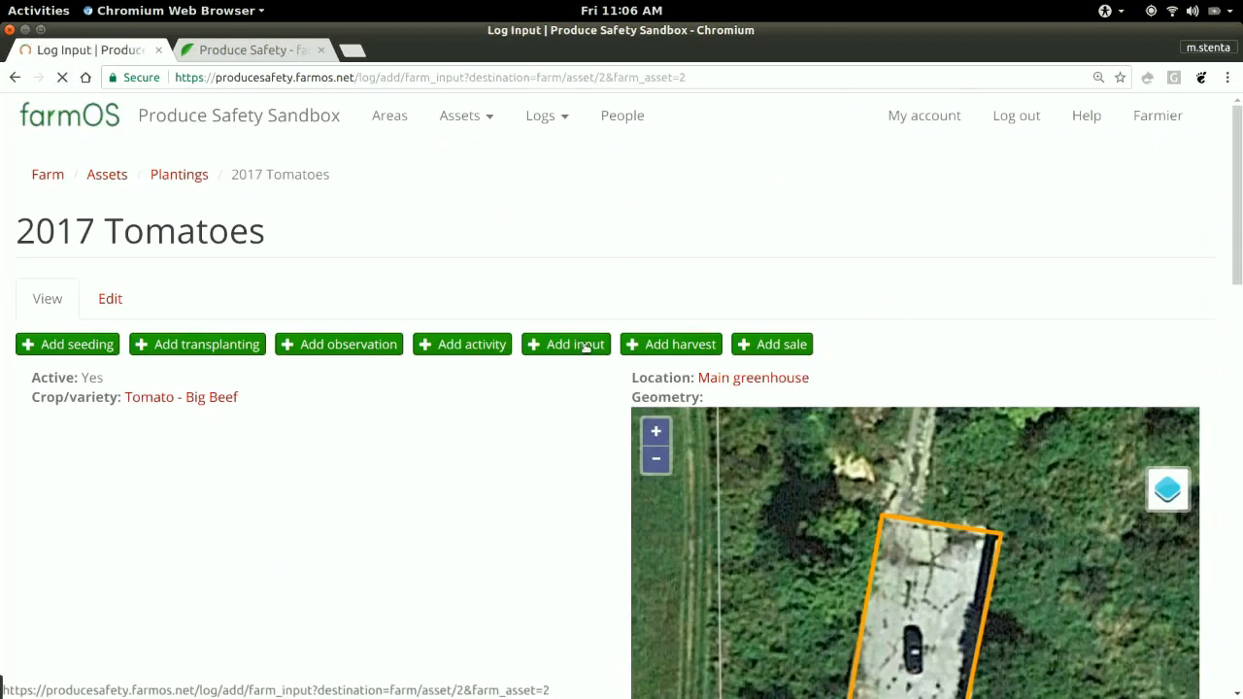
{"action": "left_click", "coordinate": [200, 380]}
{"action": "type", "text": "Ferti"}
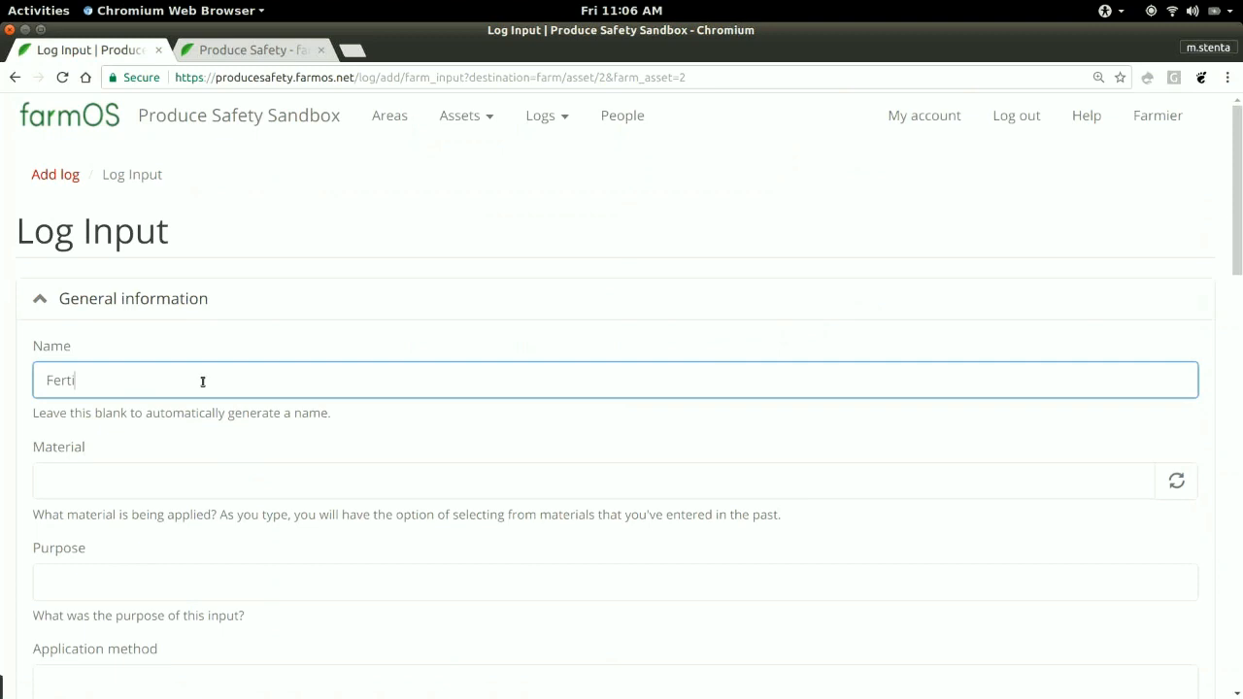
{"action": "type", "text": "lized"}
{"action": "scroll", "coordinate": [69, 433], "scroll_direction": "down", "scroll_amount": 3}
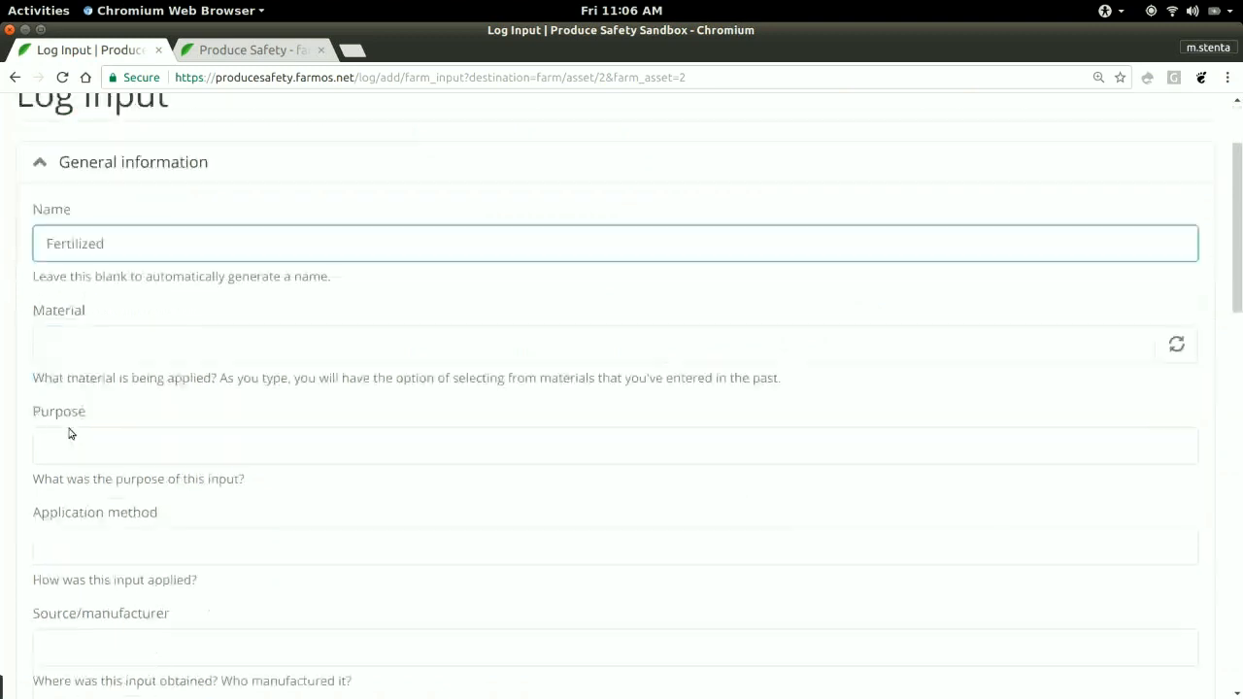
{"action": "scroll", "coordinate": [69, 433], "scroll_direction": "down", "scroll_amount": 4}
{"action": "left_click", "coordinate": [72, 598]}
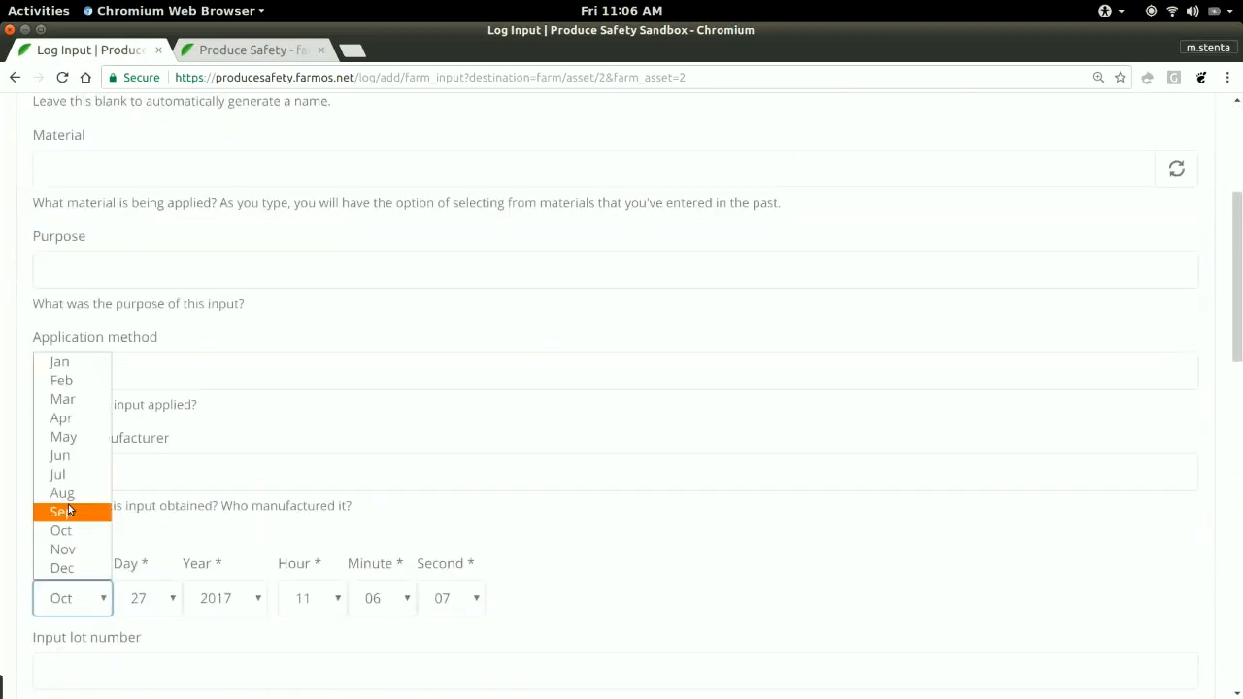
{"action": "left_click", "coordinate": [62, 493]}
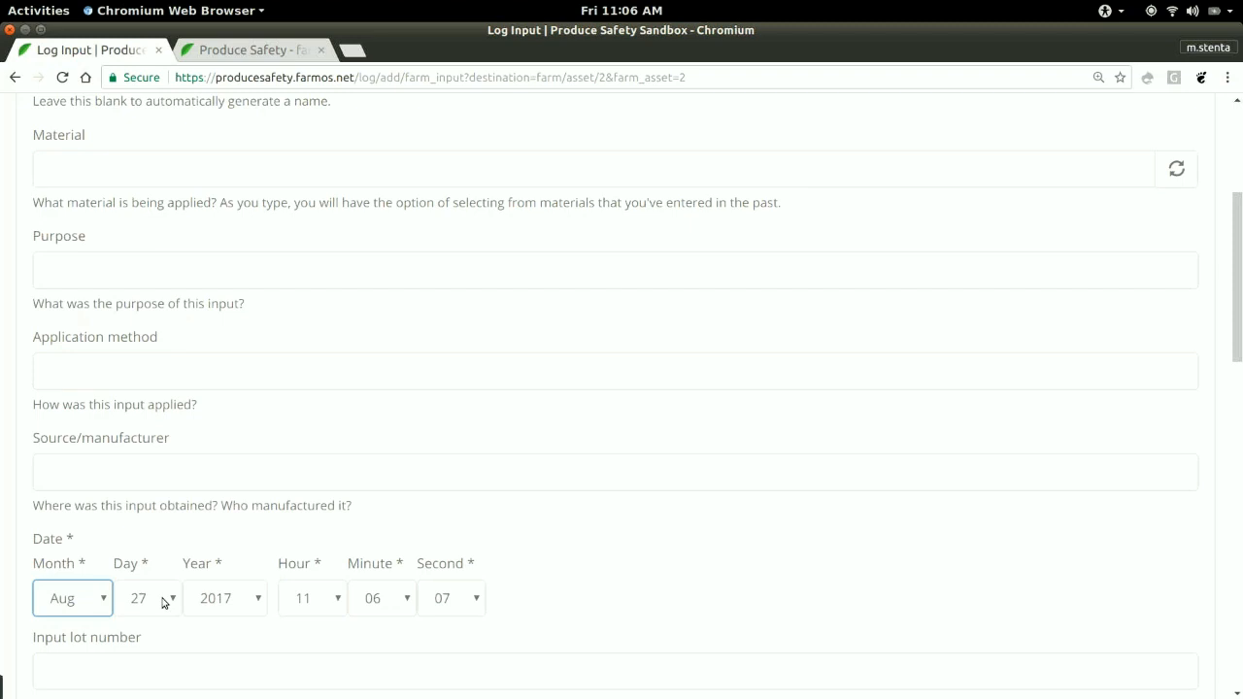
Step: Examine the input log's Material, Purpose, Application method, Source/manufacturer and Input lot number fields
{"action": "scroll", "coordinate": [19, 310], "scroll_direction": "up", "scroll_amount": 3}
{"action": "left_click", "coordinate": [95, 306]}
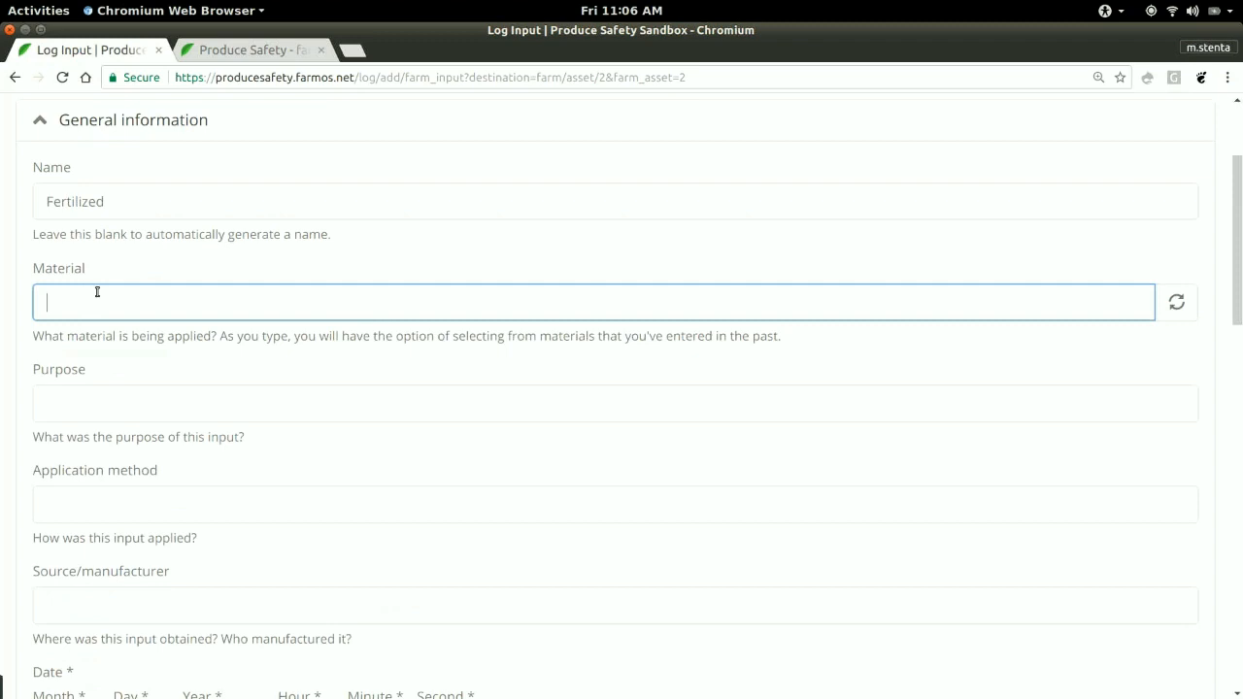
{"action": "left_click", "coordinate": [111, 392]}
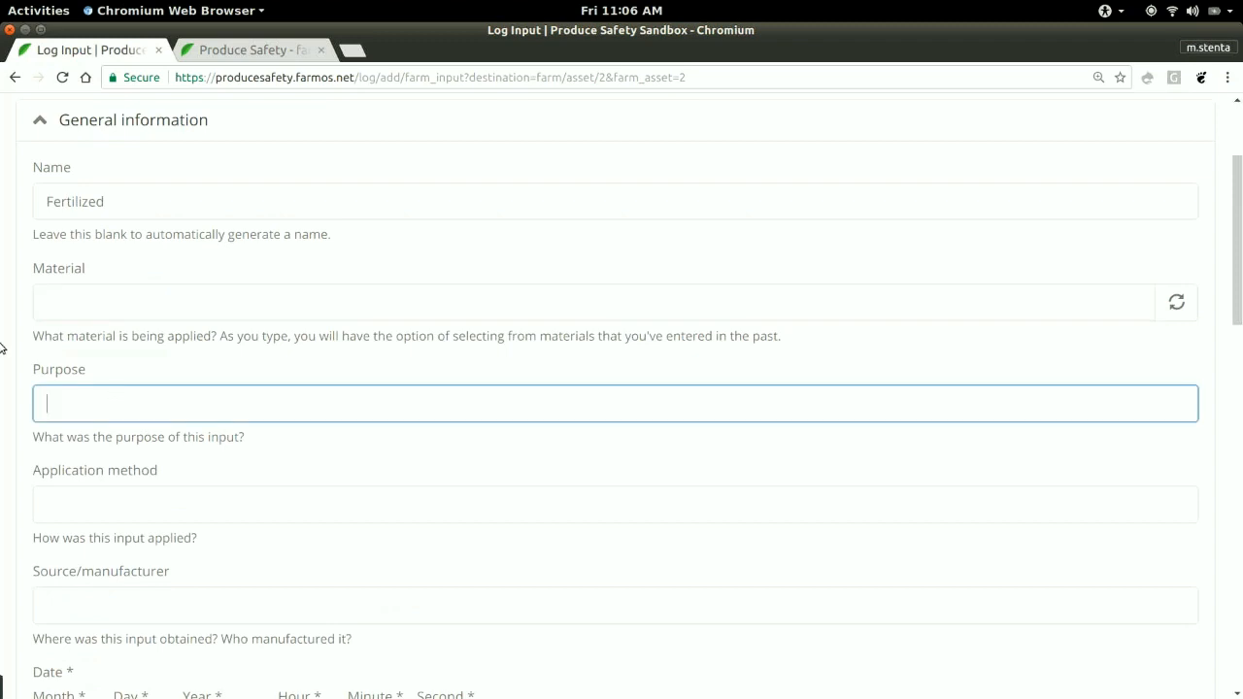
{"action": "scroll", "coordinate": [127, 408], "scroll_direction": "down", "scroll_amount": 1}
{"action": "left_click", "coordinate": [127, 407]}
{"action": "scroll", "coordinate": [118, 404], "scroll_direction": "down", "scroll_amount": 1}
{"action": "left_click", "coordinate": [112, 429]}
{"action": "scroll", "coordinate": [0, 344], "scroll_direction": "down", "scroll_amount": 3}
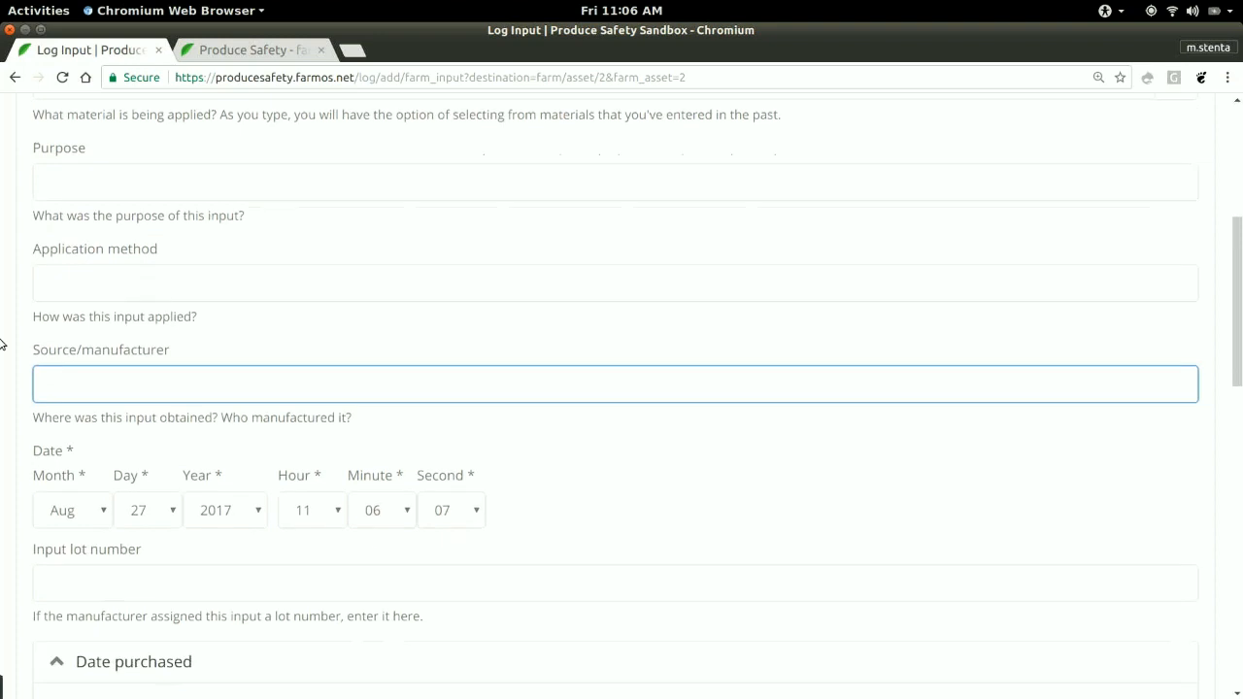
{"action": "left_click", "coordinate": [150, 391]}
{"action": "left_click_drag", "start_coordinate": [148, 377], "coordinate": [28, 370]}
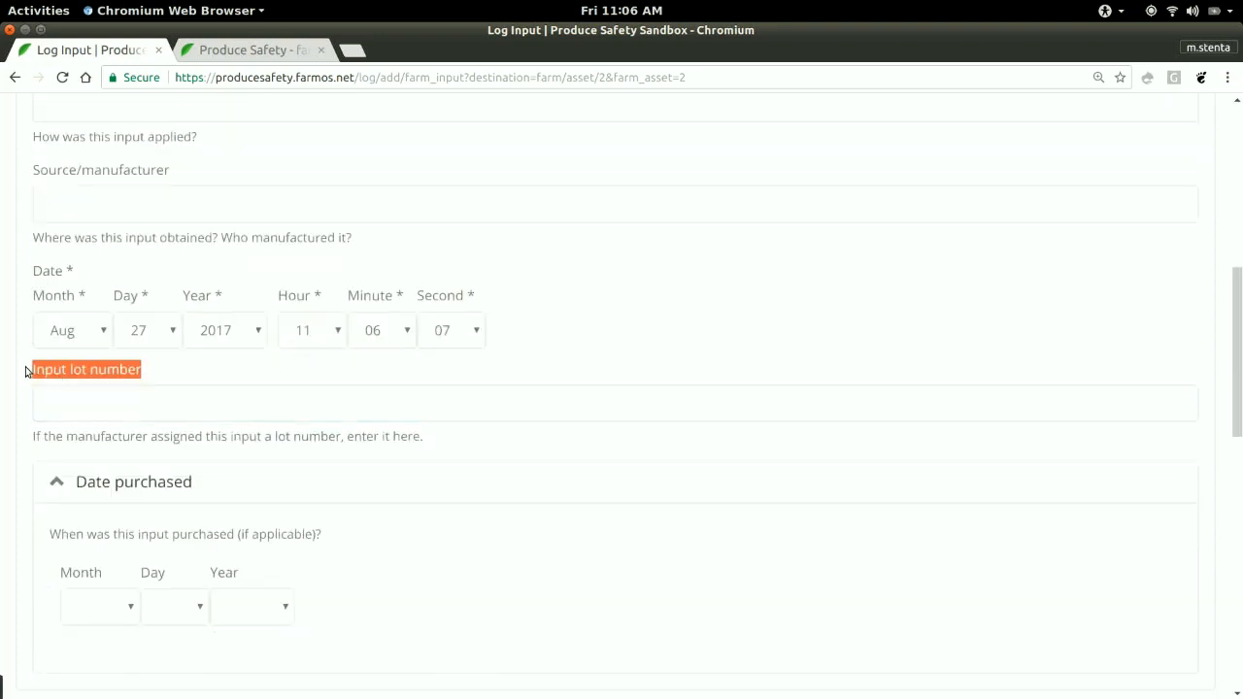
{"action": "left_click", "coordinate": [72, 405]}
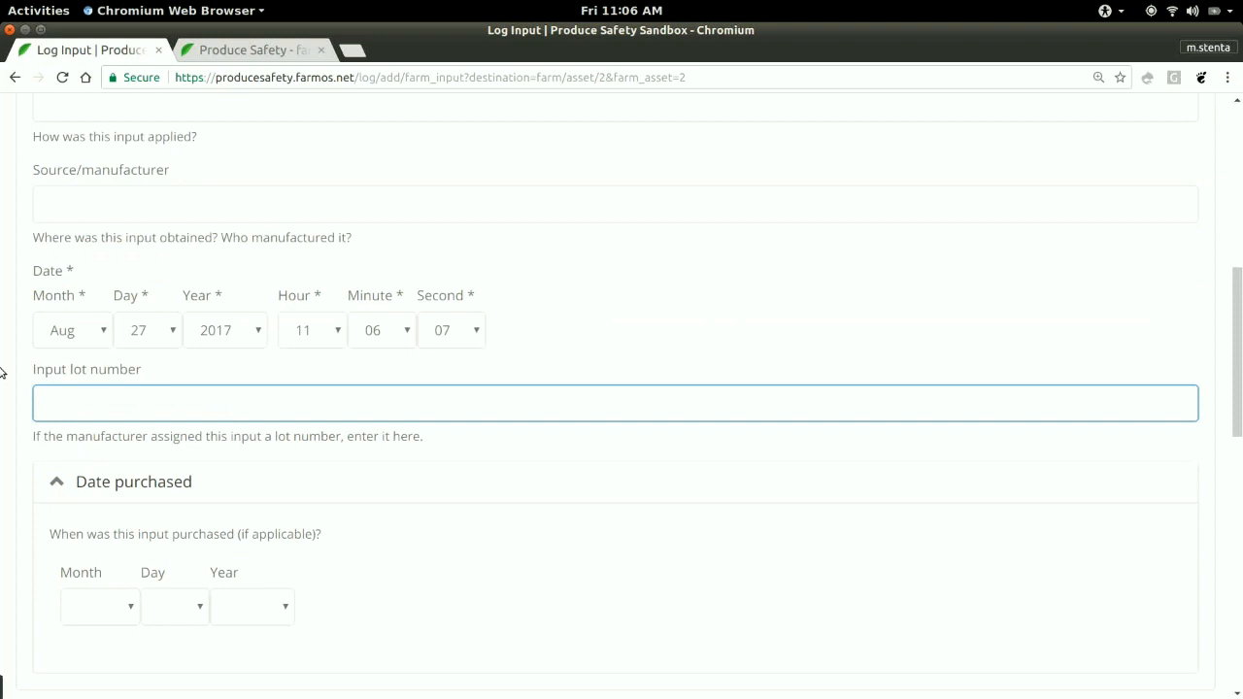
Step: Examine the input log's Date purchased and Assets sections to check which asset it references
{"action": "scroll", "coordinate": [1, 372], "scroll_direction": "down", "scroll_amount": 2}
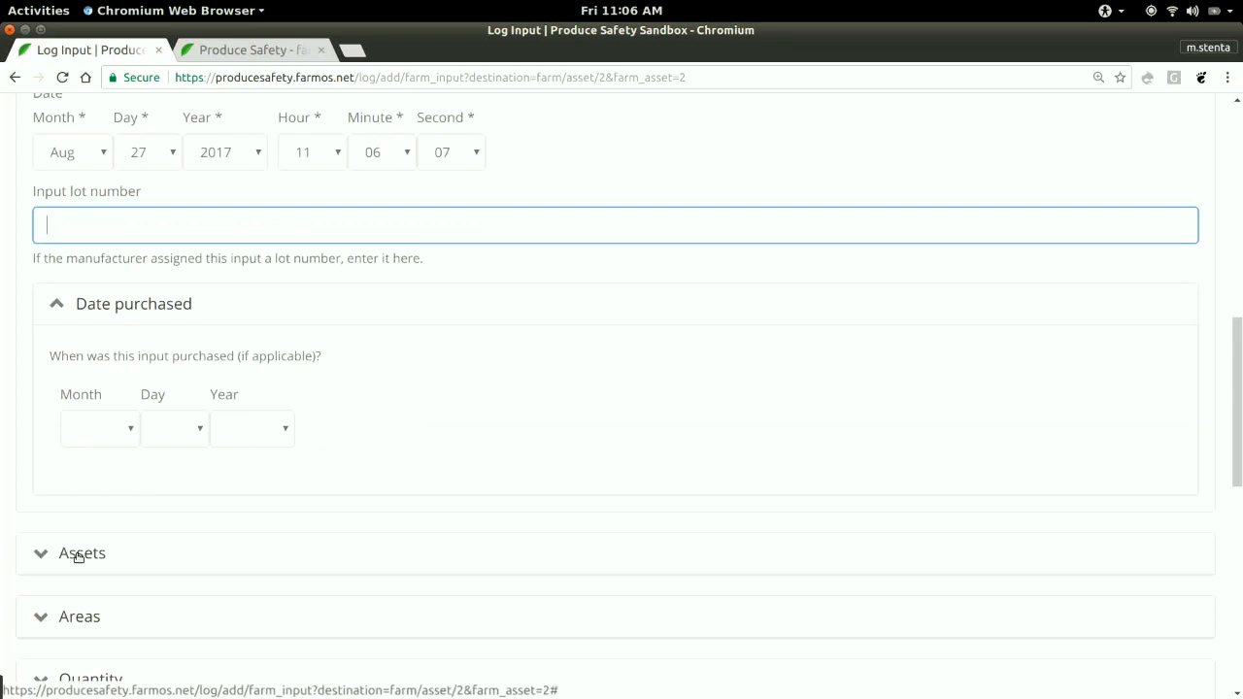
{"action": "scroll", "coordinate": [2, 491], "scroll_direction": "down", "scroll_amount": 4}
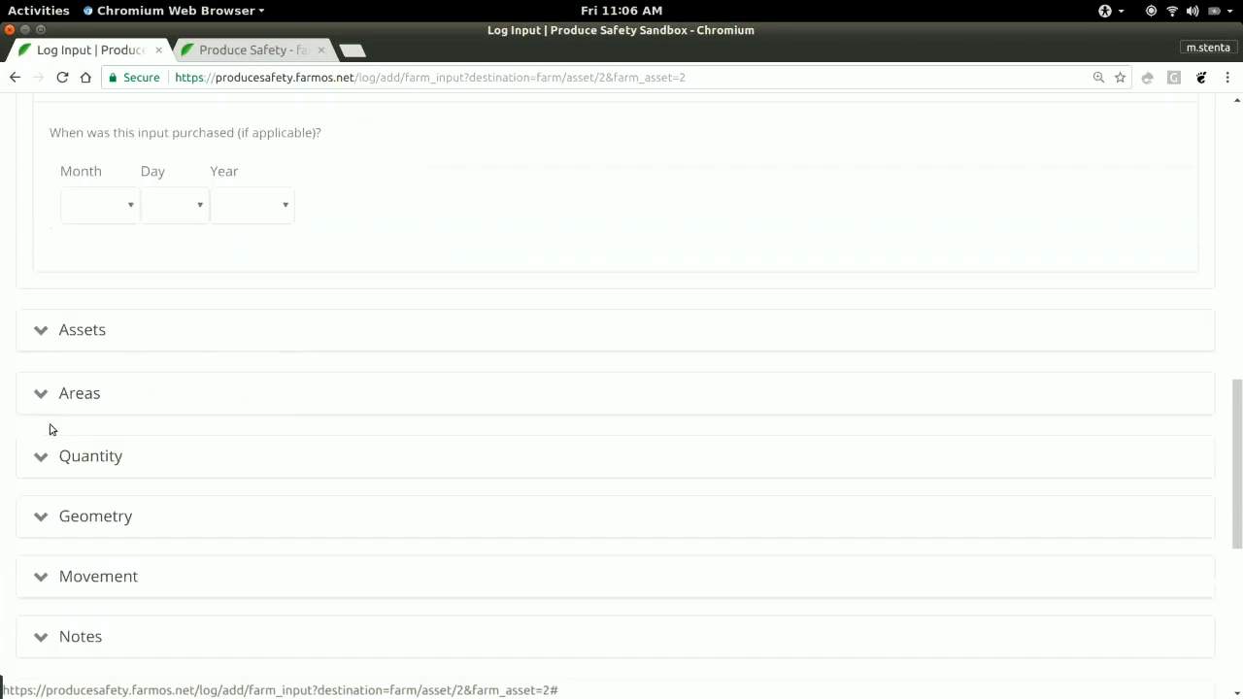
{"action": "left_click", "coordinate": [94, 320]}
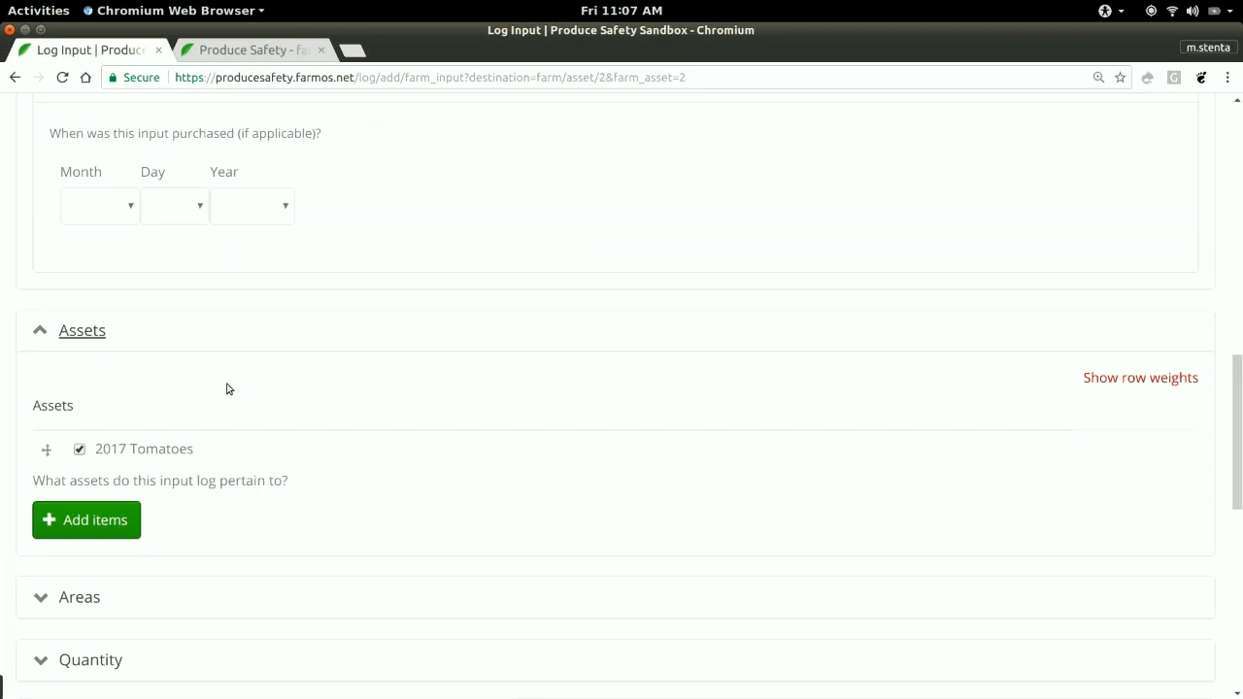
{"action": "left_click", "coordinate": [89, 339]}
{"action": "scroll", "coordinate": [7, 320], "scroll_direction": "down", "scroll_amount": 5}
Step: Leave the input log unsaved and go back to the edit form of the Harvested tomatoes log
{"action": "left_click", "coordinate": [14, 78]}
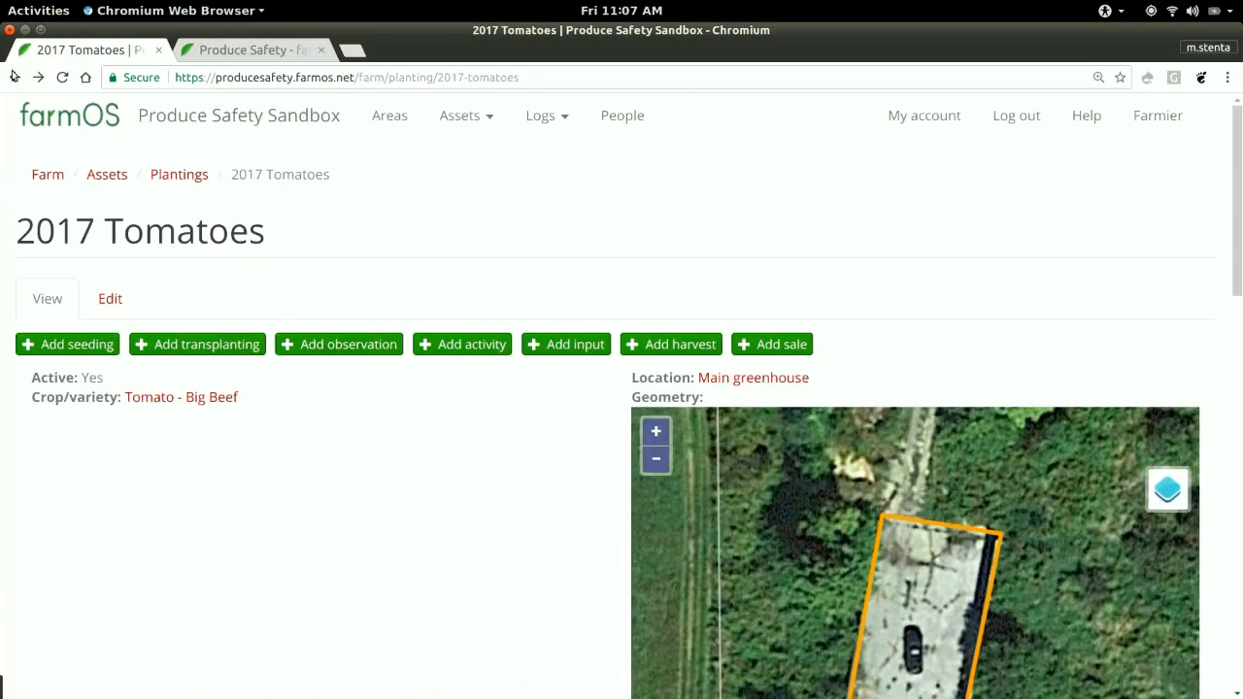
{"action": "left_click", "coordinate": [13, 80]}
{"action": "left_click", "coordinate": [13, 79]}
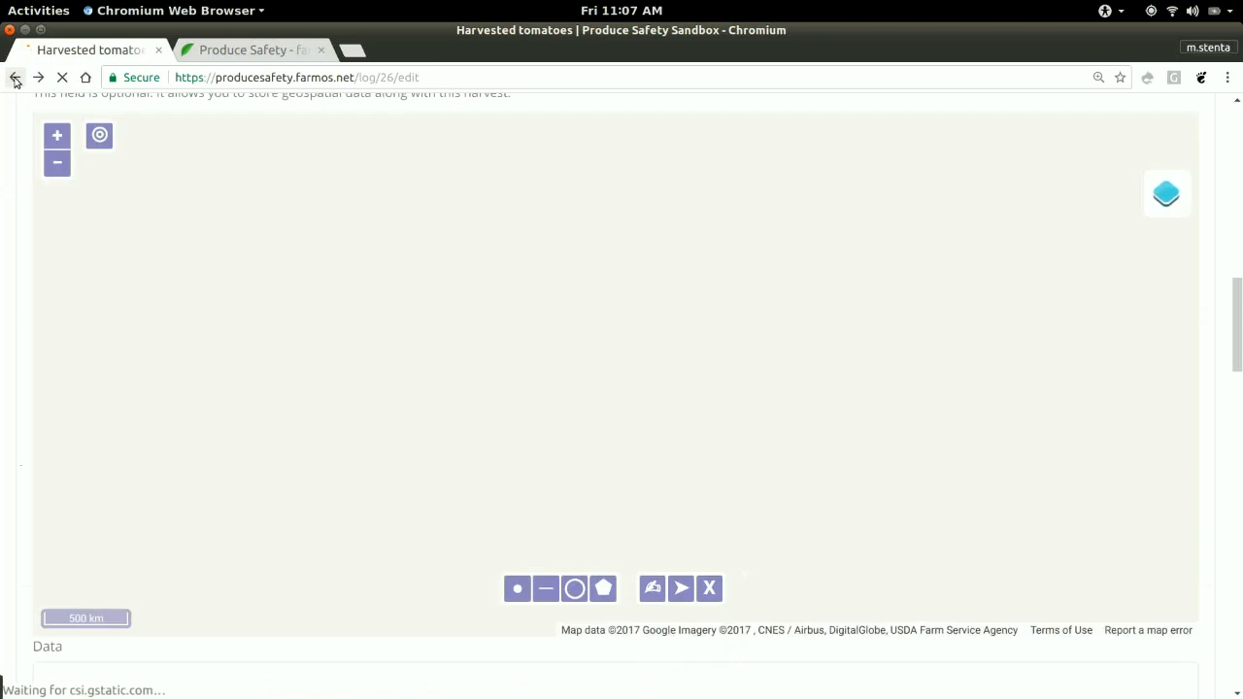
Step: Leave the Harvested tomatoes log's edit form for its view page and switch to log_farm_harvest_template.csv in LibreOffice Calc
{"action": "scroll", "coordinate": [0, 308], "scroll_direction": "up", "scroll_amount": 10}
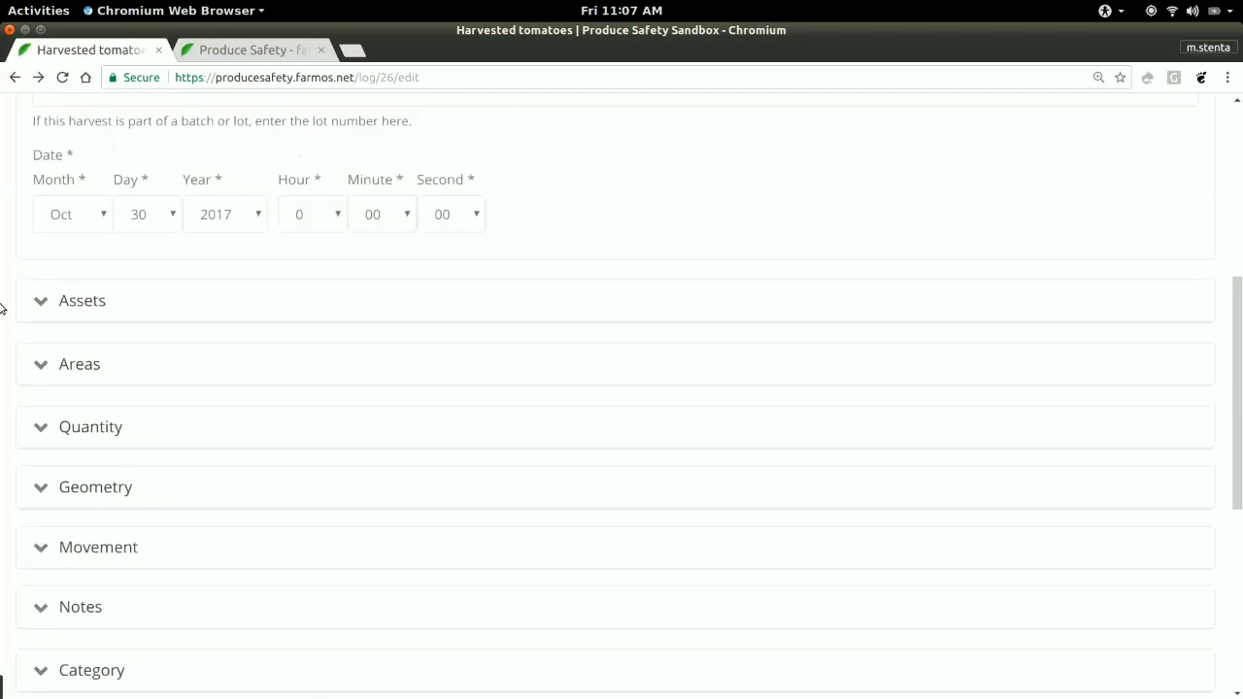
{"action": "left_click", "coordinate": [12, 80]}
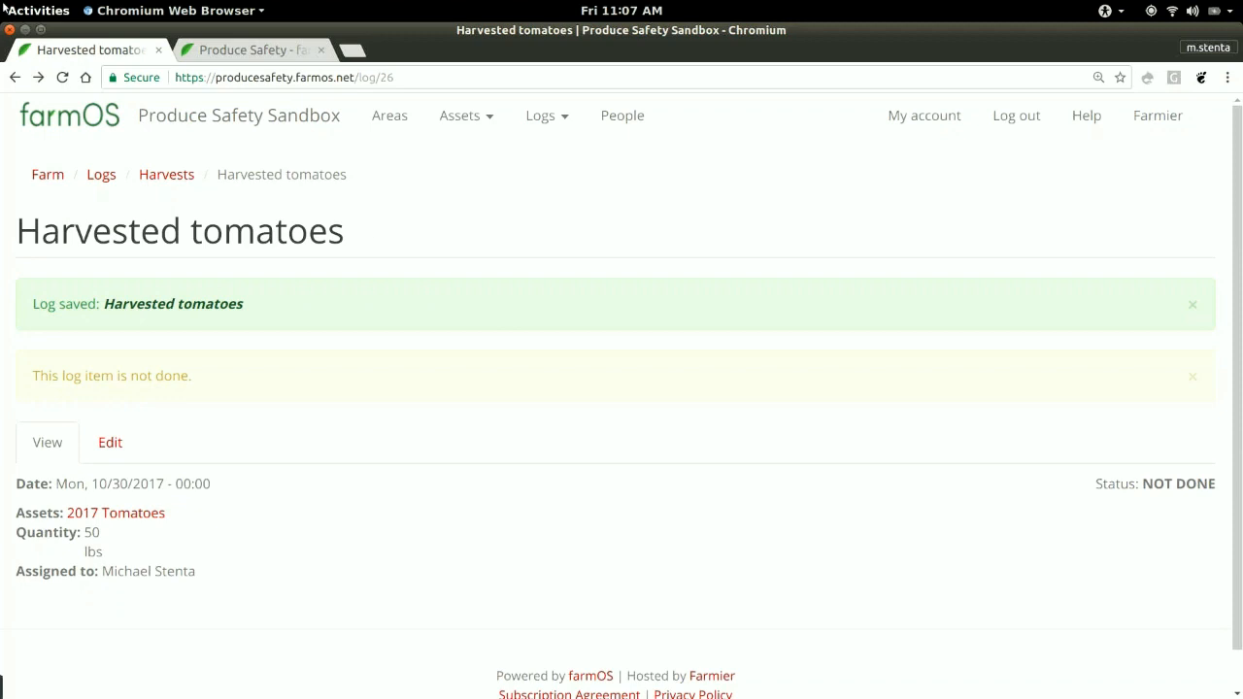
{"action": "key", "text": "super"}
{"action": "left_click", "coordinate": [712, 454]}
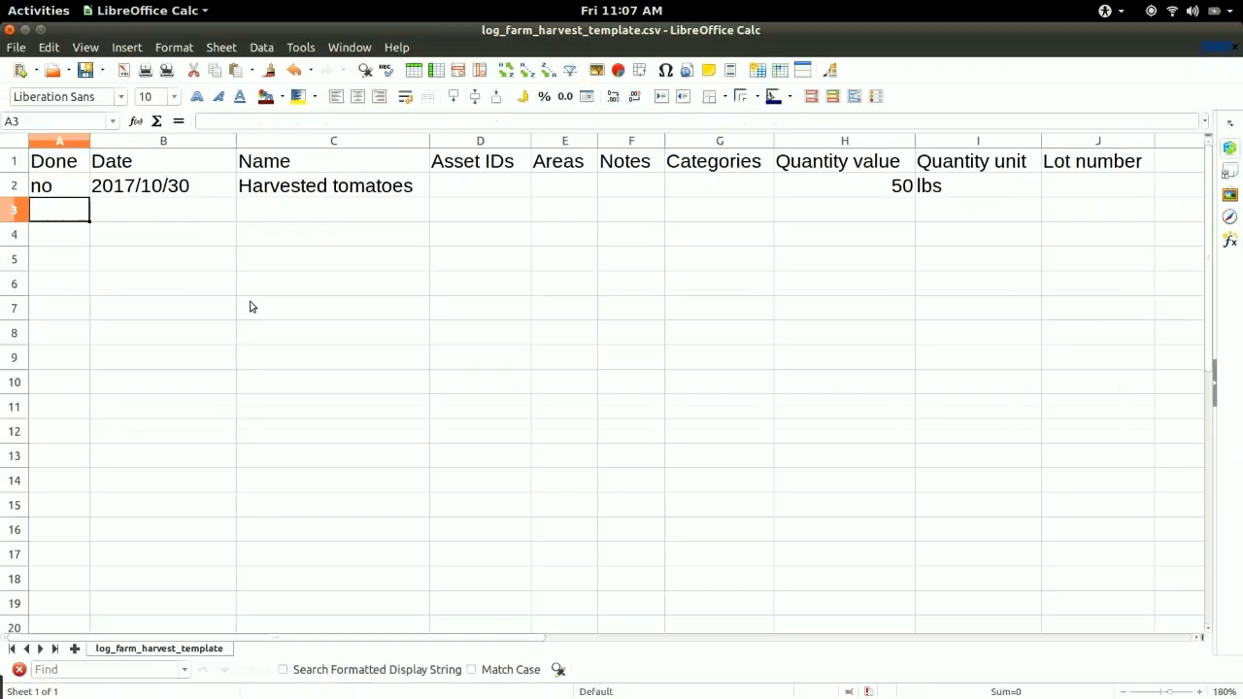
{"action": "left_click", "coordinate": [15, 188]}
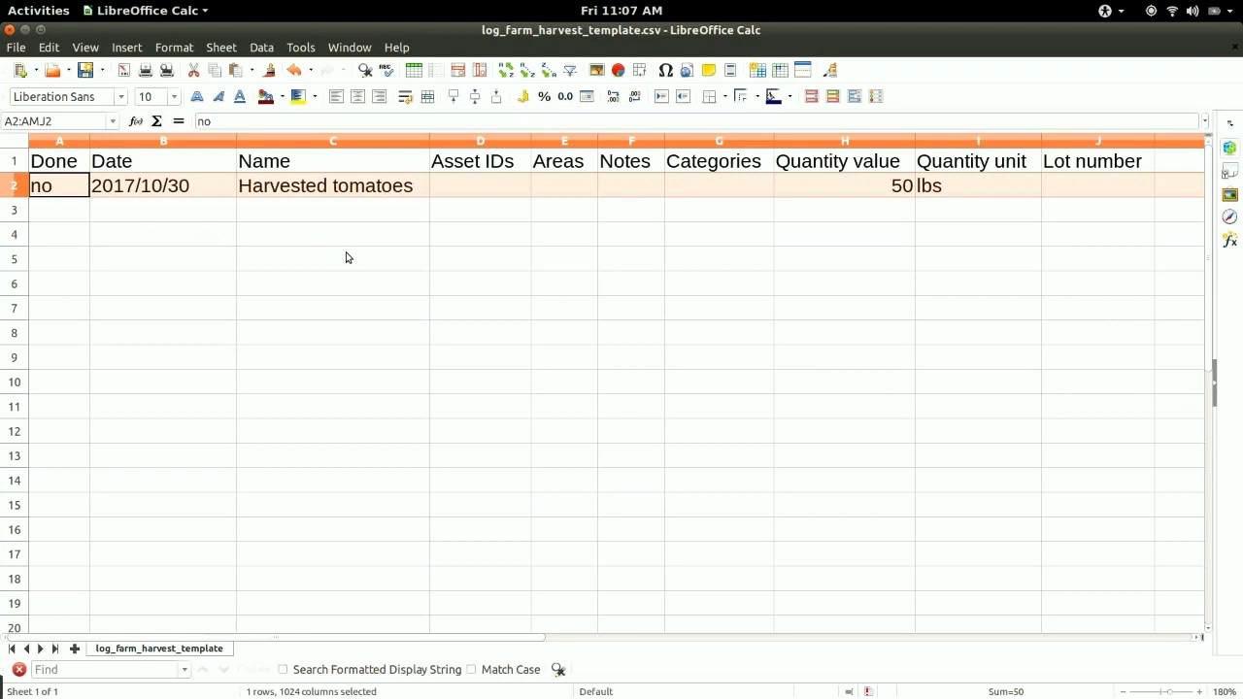
{"action": "left_click", "coordinate": [54, 211]}
{"action": "left_click", "coordinate": [68, 242]}
{"action": "left_click", "coordinate": [71, 270]}
{"action": "left_click", "coordinate": [67, 287]}
{"action": "left_click", "coordinate": [63, 313]}
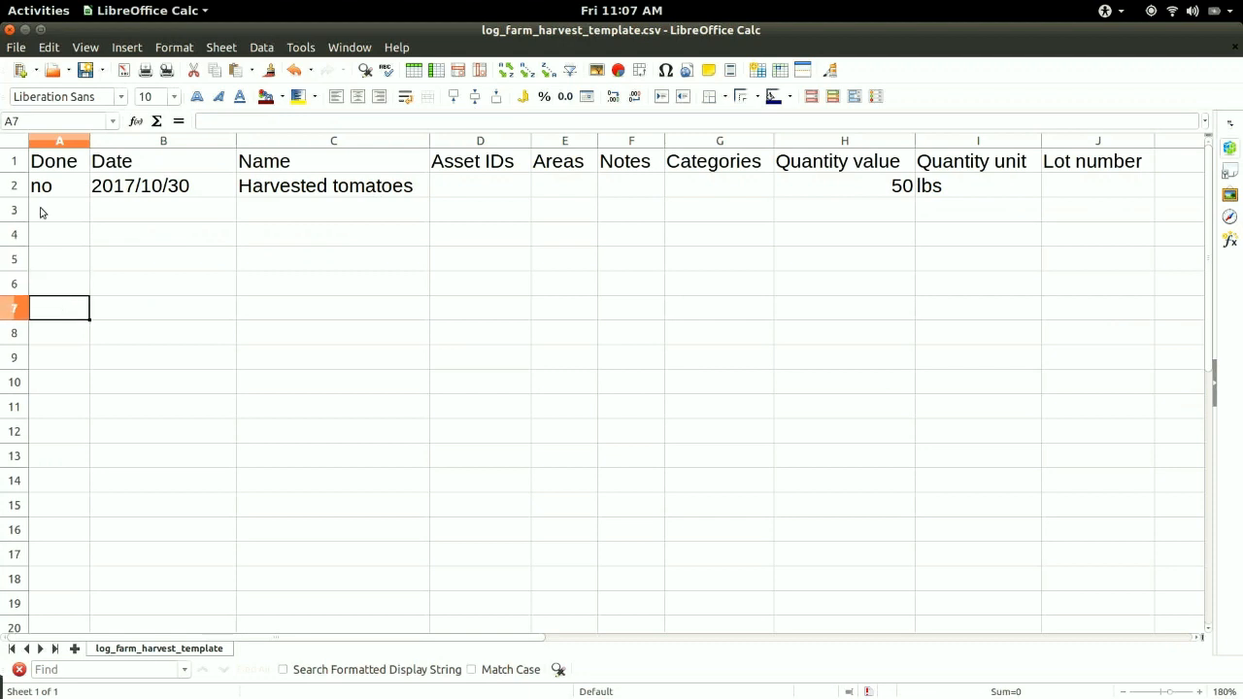
{"action": "left_click", "coordinate": [15, 188]}
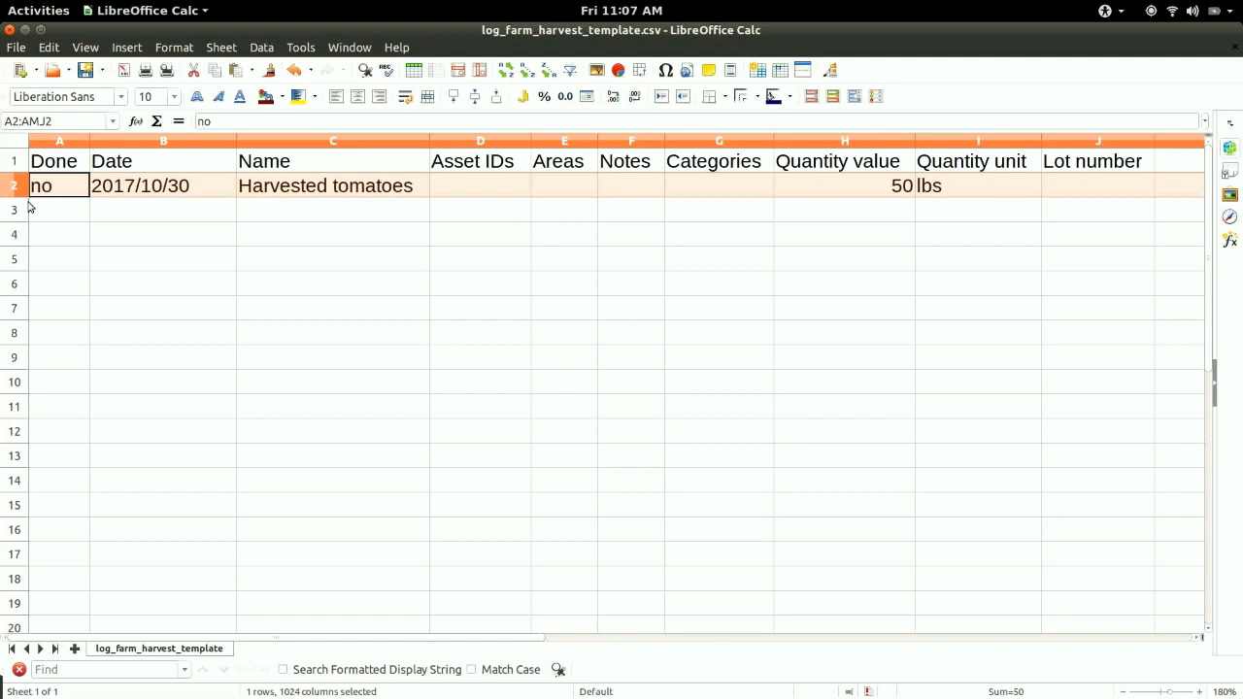
Step: Change the log name in row 2 to "Harvest tomatoes"
{"action": "left_click", "coordinate": [369, 192]}
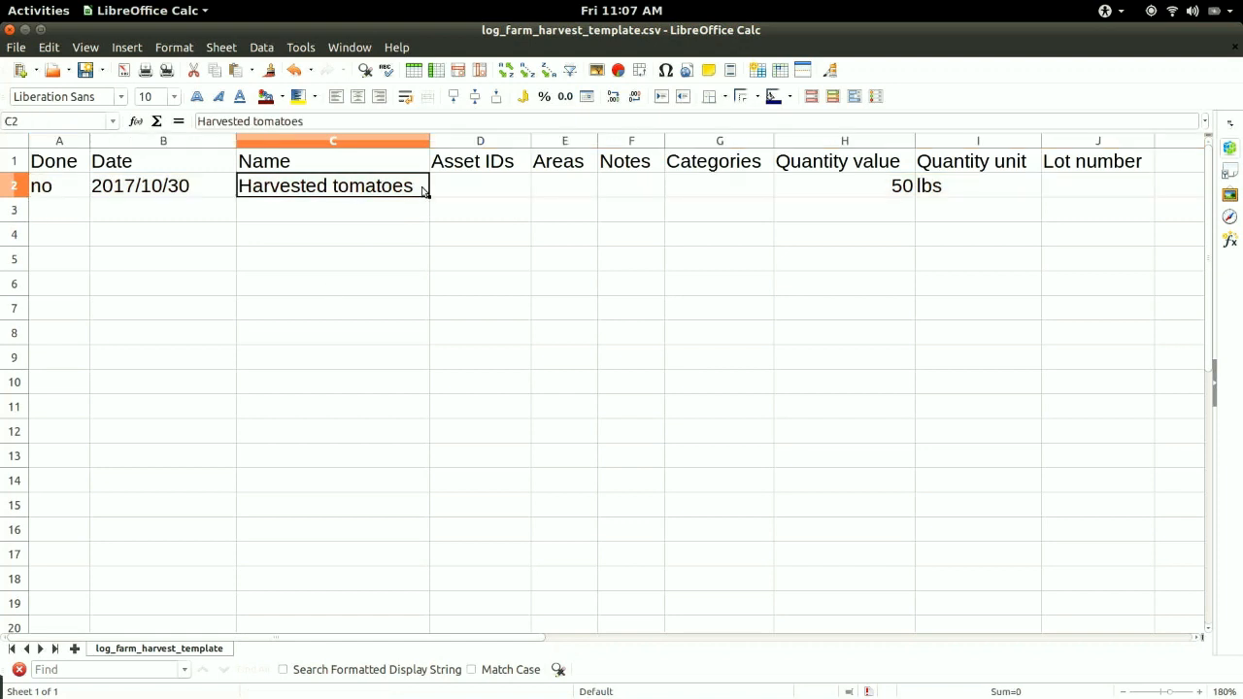
{"action": "double_click", "coordinate": [417, 189]}
{"action": "left_click", "coordinate": [328, 185]}
{"action": "key", "text": "BackSpace"}
{"action": "key", "text": "BackSpace"}
{"action": "key", "text": "Return"}
Step: Clear the Quantity value and Quantity unit cells in row 2
{"action": "left_click", "coordinate": [846, 190]}
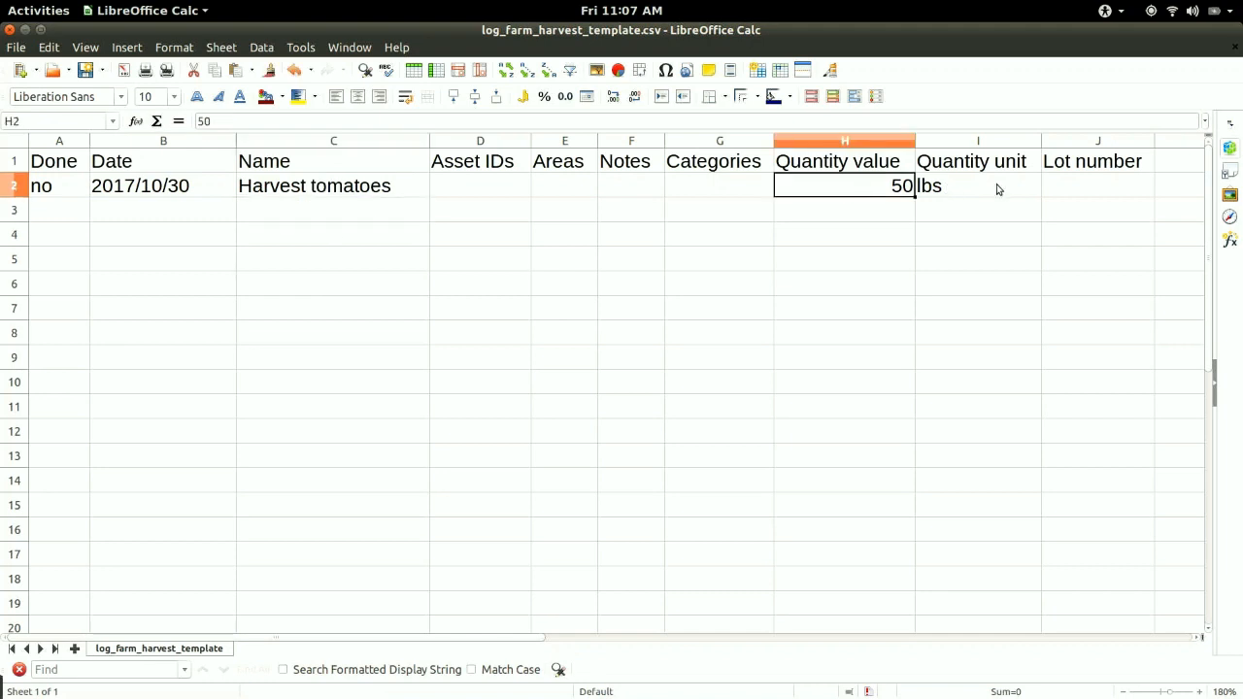
{"action": "key", "text": "BackSpace"}
{"action": "left_click", "coordinate": [624, 430]}
{"action": "left_click", "coordinate": [971, 189]}
{"action": "key", "text": "BackSpace"}
{"action": "left_click", "coordinate": [623, 430]}
Step: Copy the Harvest tomatoes row into rows 3 through 6
{"action": "left_click", "coordinate": [191, 195]}
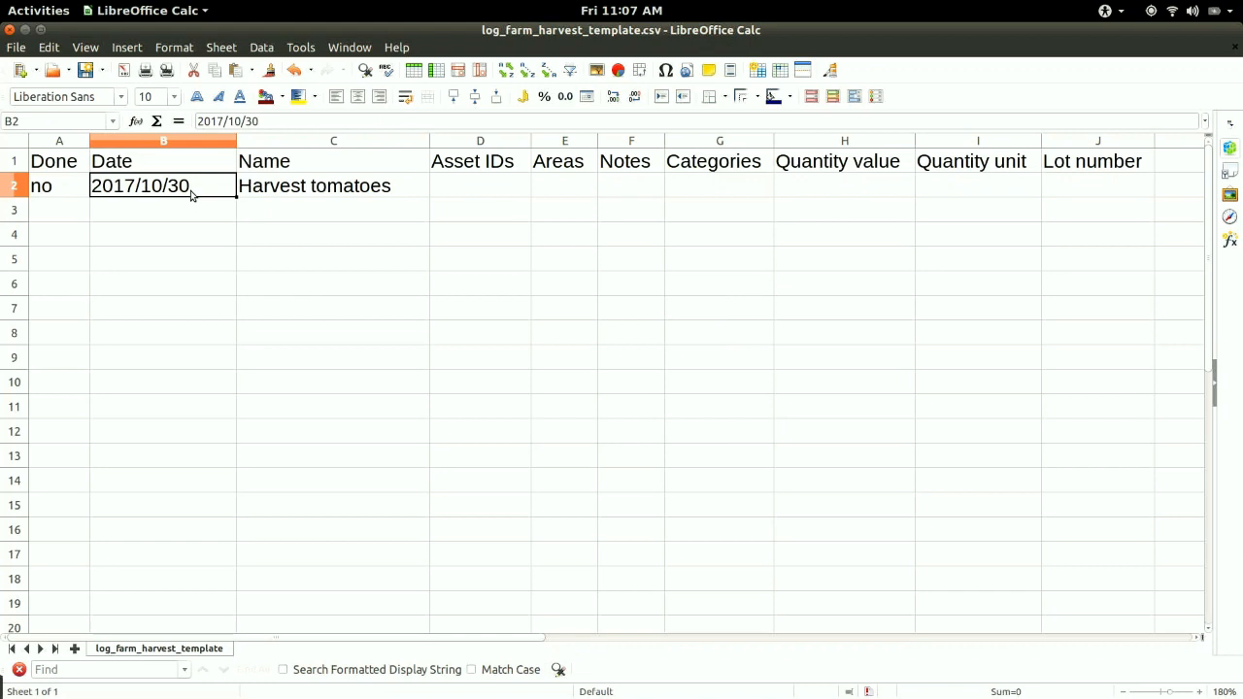
{"action": "left_click", "coordinate": [4, 187]}
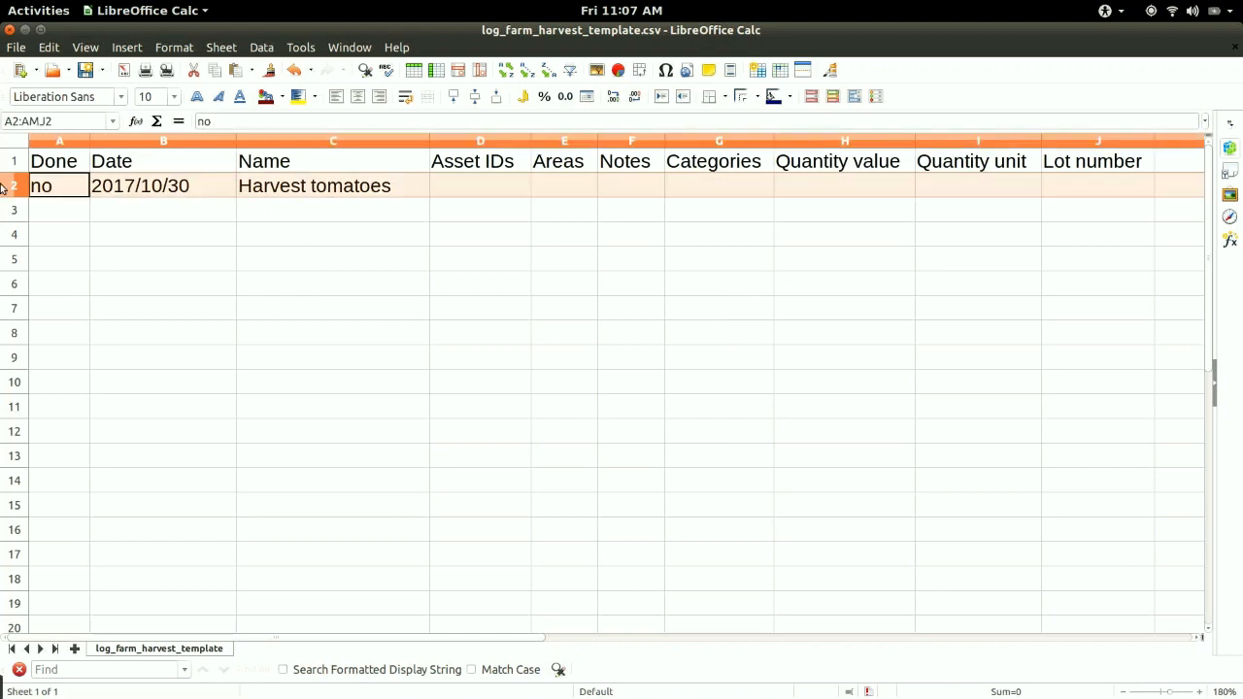
{"action": "key", "text": "ctrl+c"}
{"action": "left_click", "coordinate": [12, 210]}
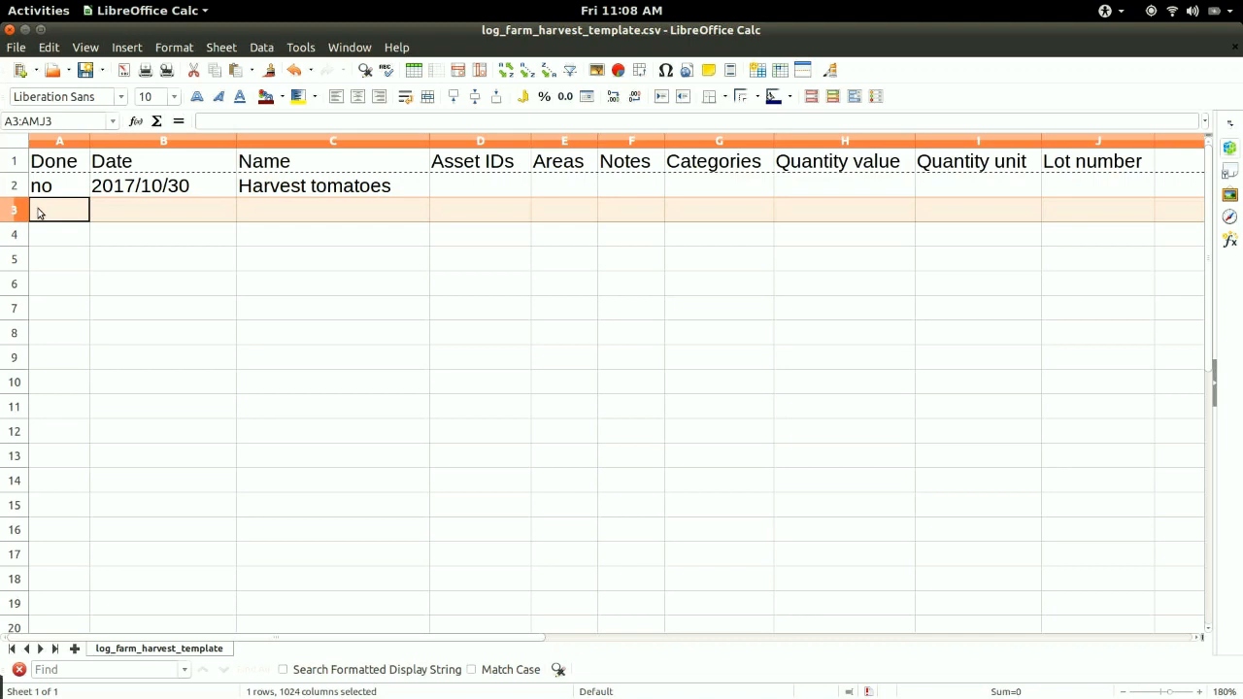
{"action": "key", "text": "ctrl+v"}
{"action": "left_click", "coordinate": [12, 235]}
{"action": "key", "text": "ctrl+v"}
{"action": "left_click", "coordinate": [14, 260]}
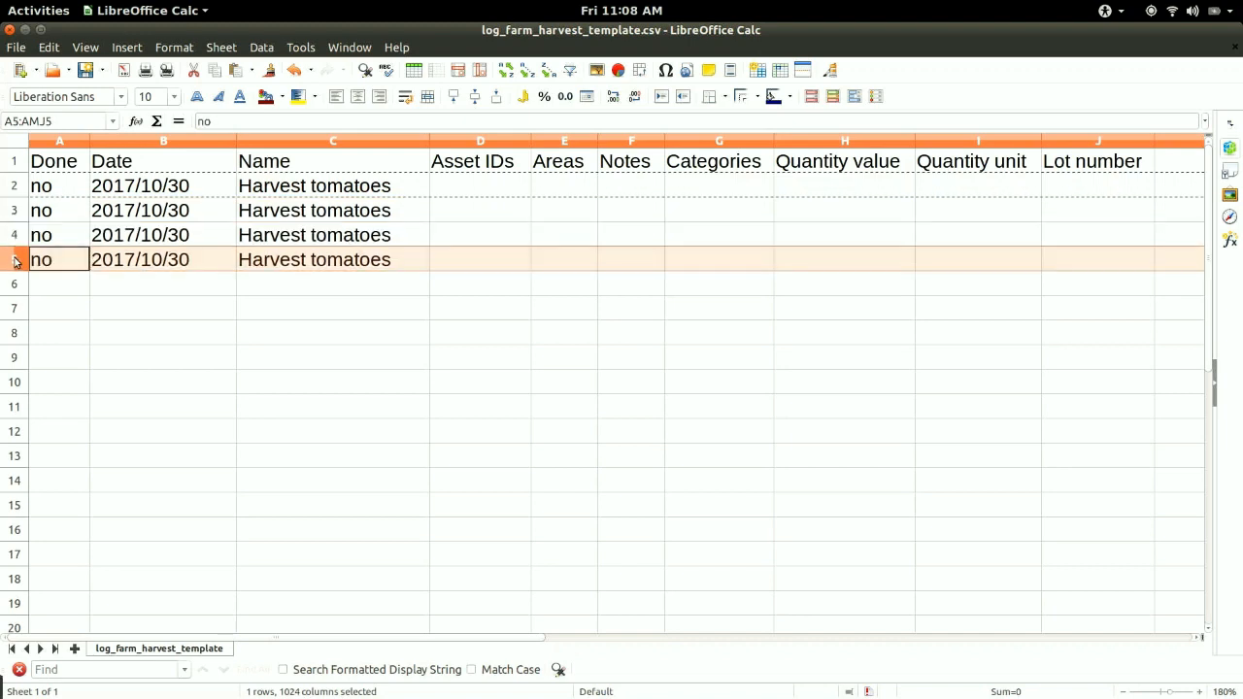
{"action": "left_click", "coordinate": [17, 285]}
{"action": "key", "text": "ctrl+v"}
{"action": "left_click", "coordinate": [438, 294]}
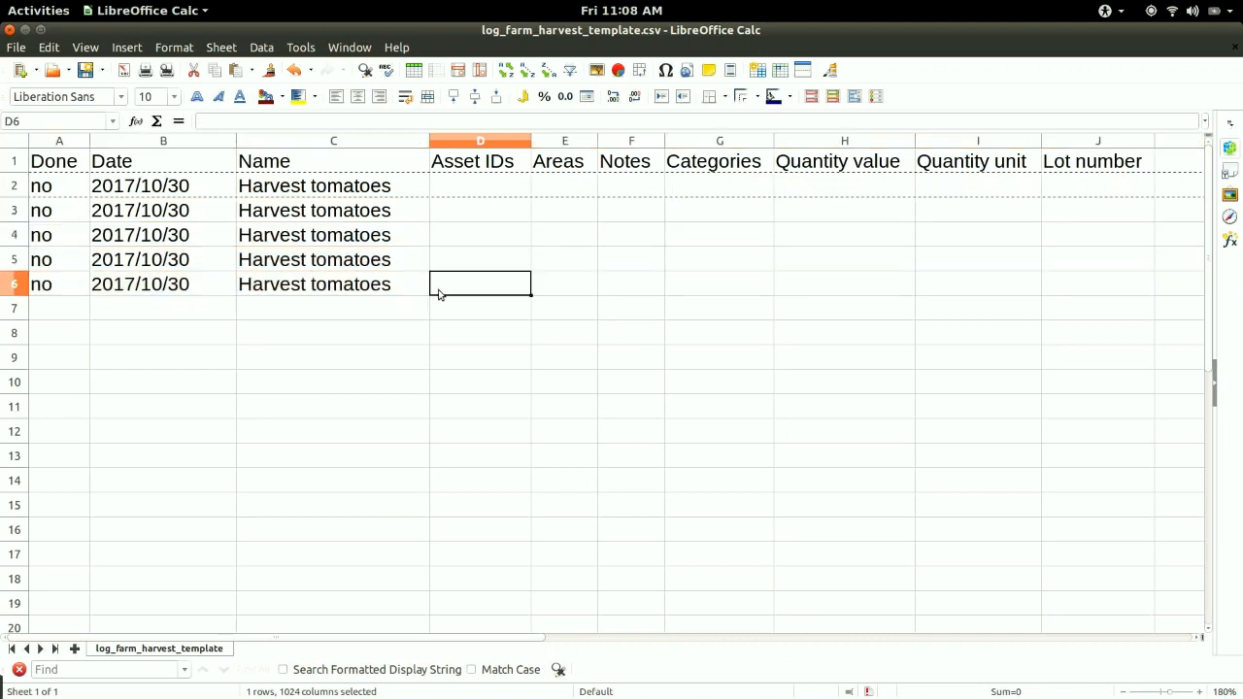
Step: Fill the Areas column in rows 2 to 5 with West field, East field, Greenhouse 1 and Greenhouse 2
{"action": "left_click", "coordinate": [563, 186]}
{"action": "key", "text": "F2"}
{"action": "type", "text": "West field"}
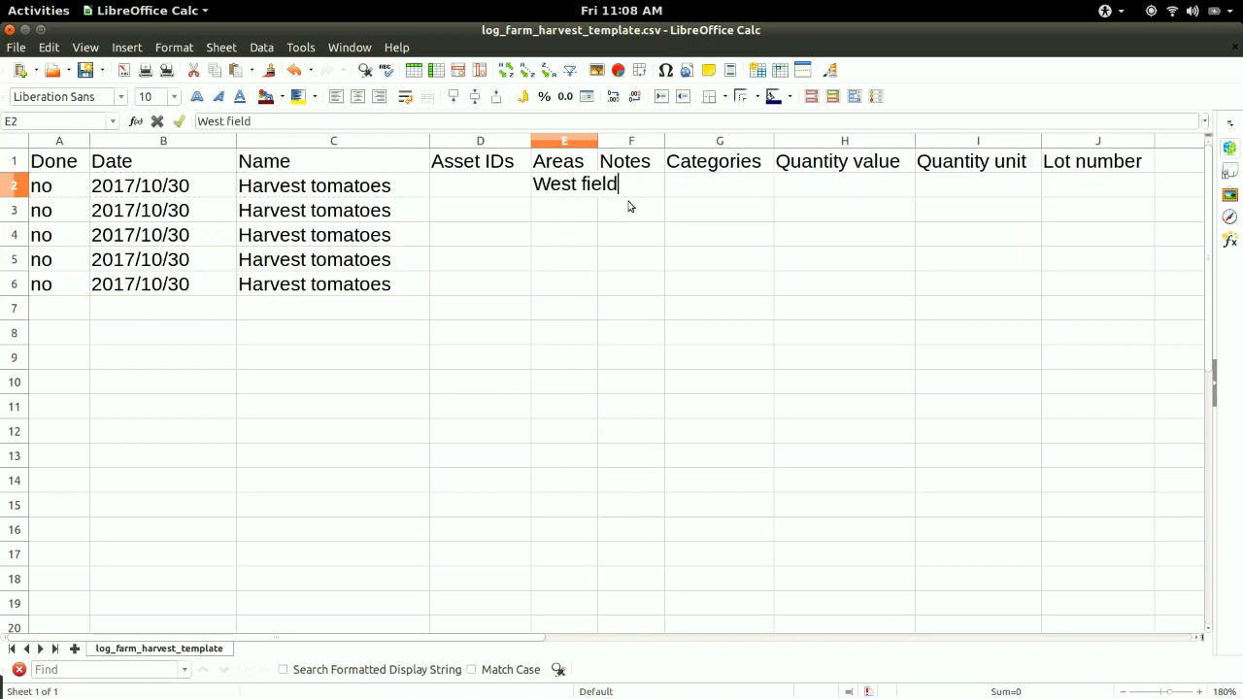
{"action": "key", "text": "Return"}
{"action": "type", "text": "East field"}
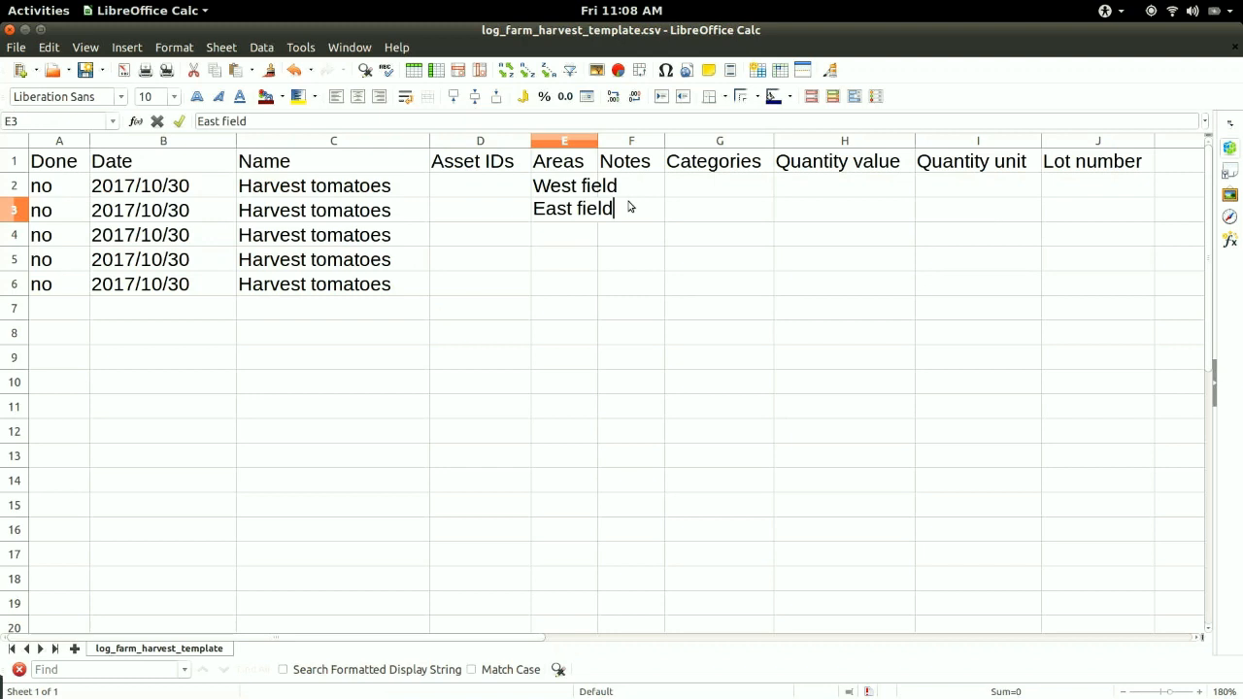
{"action": "key", "text": "Return"}
{"action": "type", "text": "Green house"}
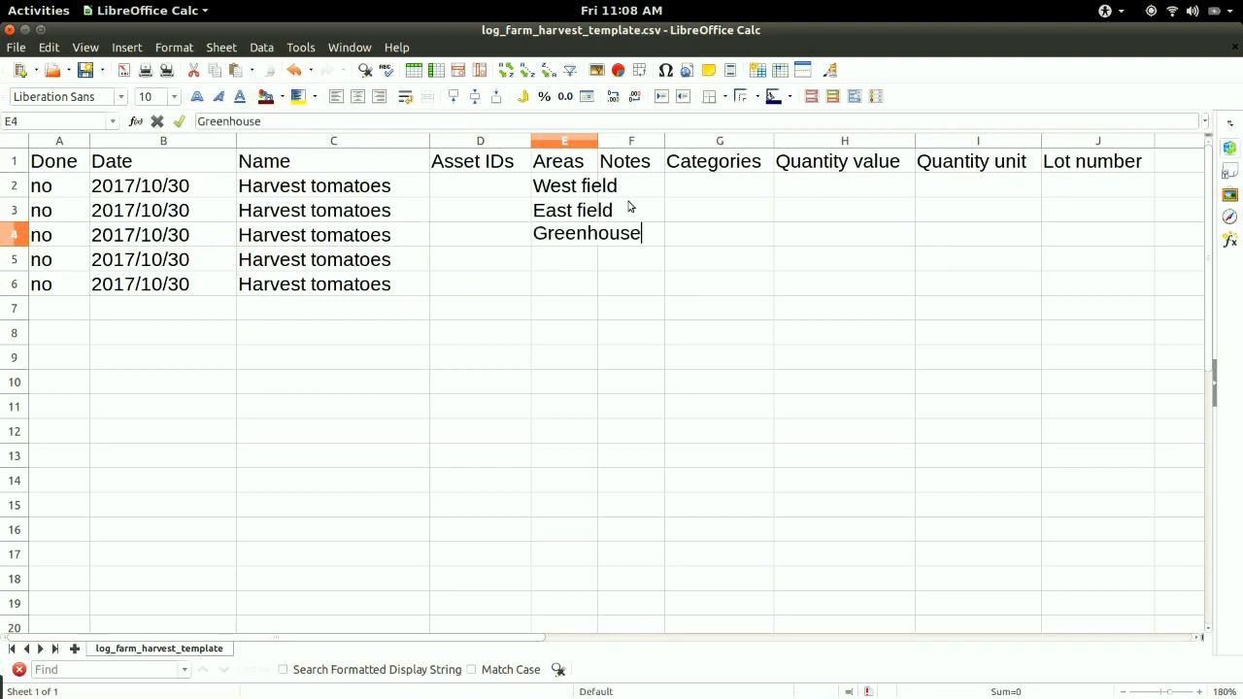
{"action": "type", "text": " 1"}
{"action": "key", "text": "Return"}
{"action": "type", "text": "Gre"}
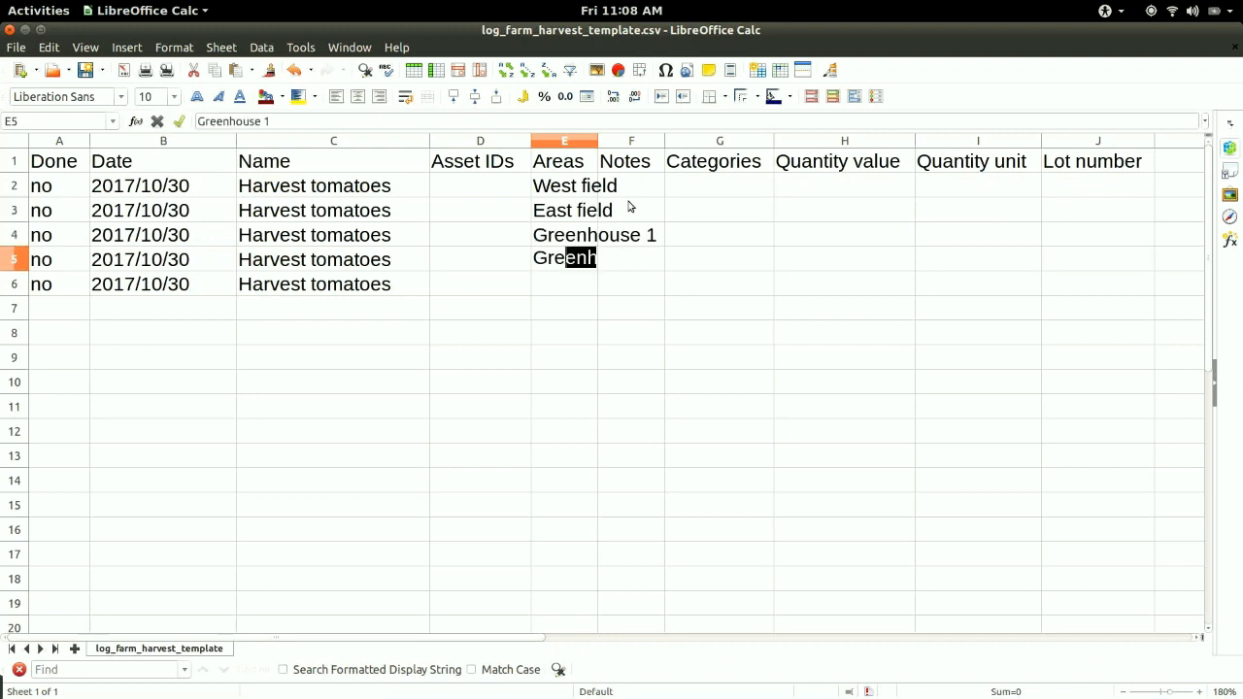
{"action": "type", "text": "enhouse 2"}
{"action": "key", "text": "Return"}
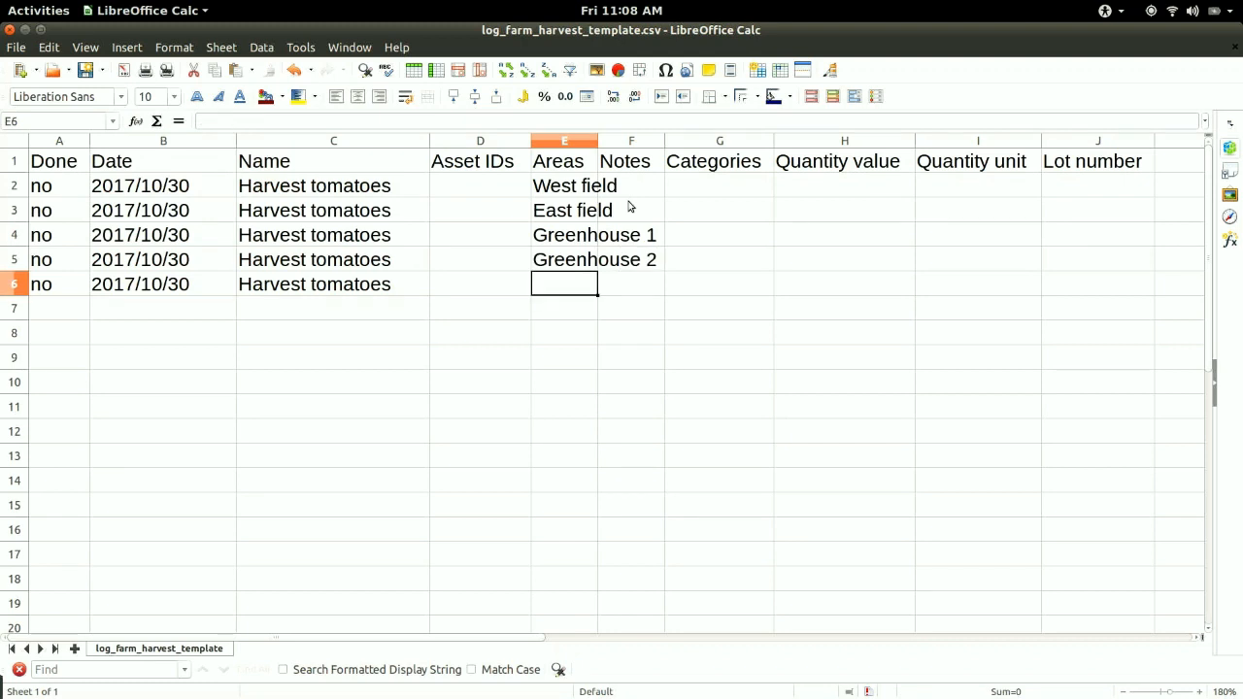
Step: Enter harvest quantities of 25 lbs for West field and 10 lbs for East field
{"action": "left_click", "coordinate": [870, 191]}
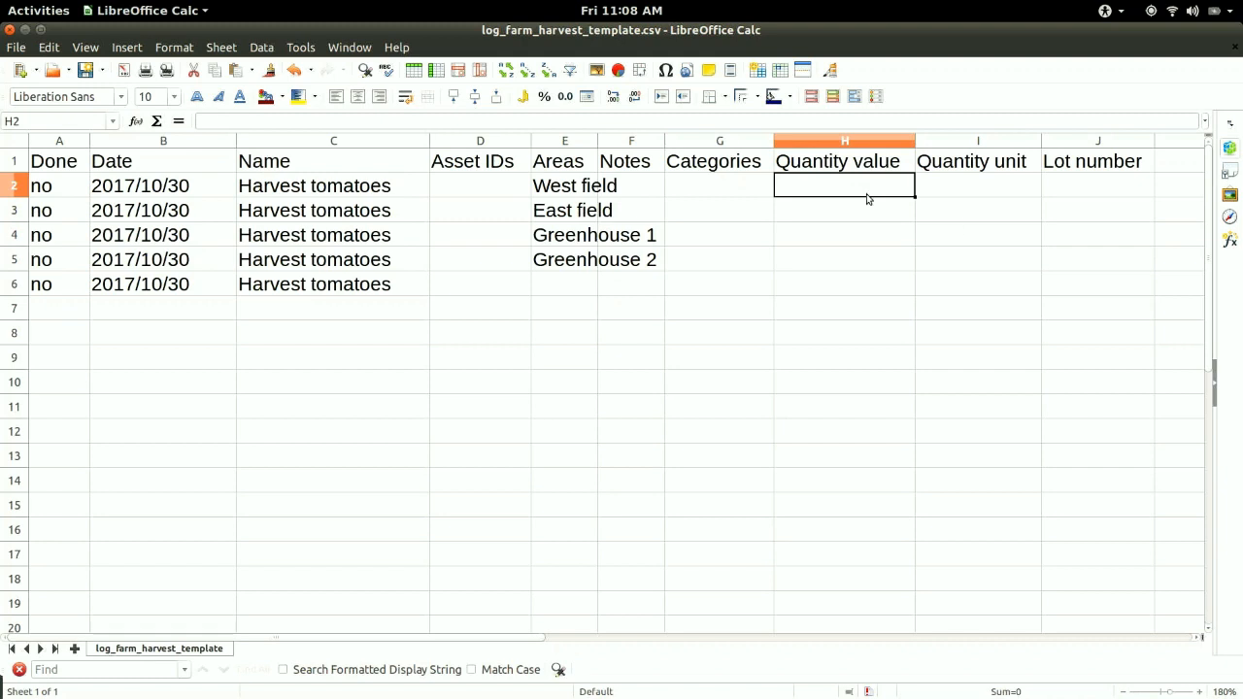
{"action": "type", "text": "25"}
{"action": "key", "text": "Tab"}
{"action": "type", "text": "l"}
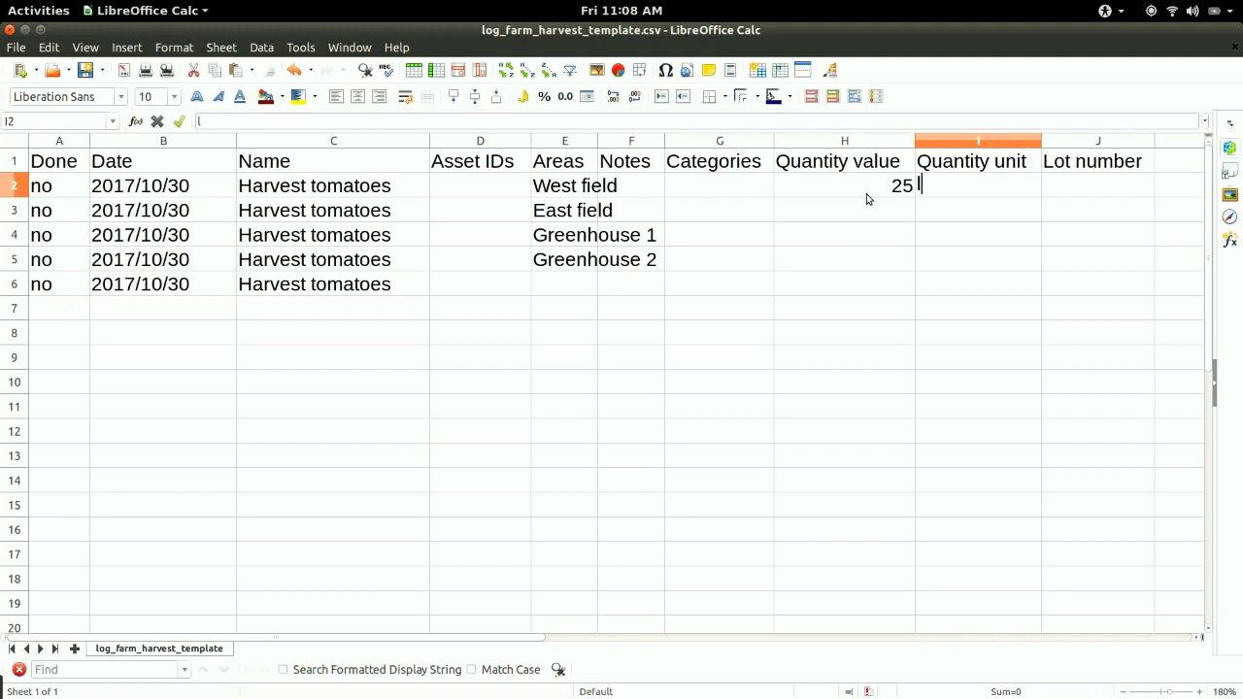
{"action": "type", "text": "bs"}
{"action": "key", "text": "Return"}
{"action": "type", "text": "10"}
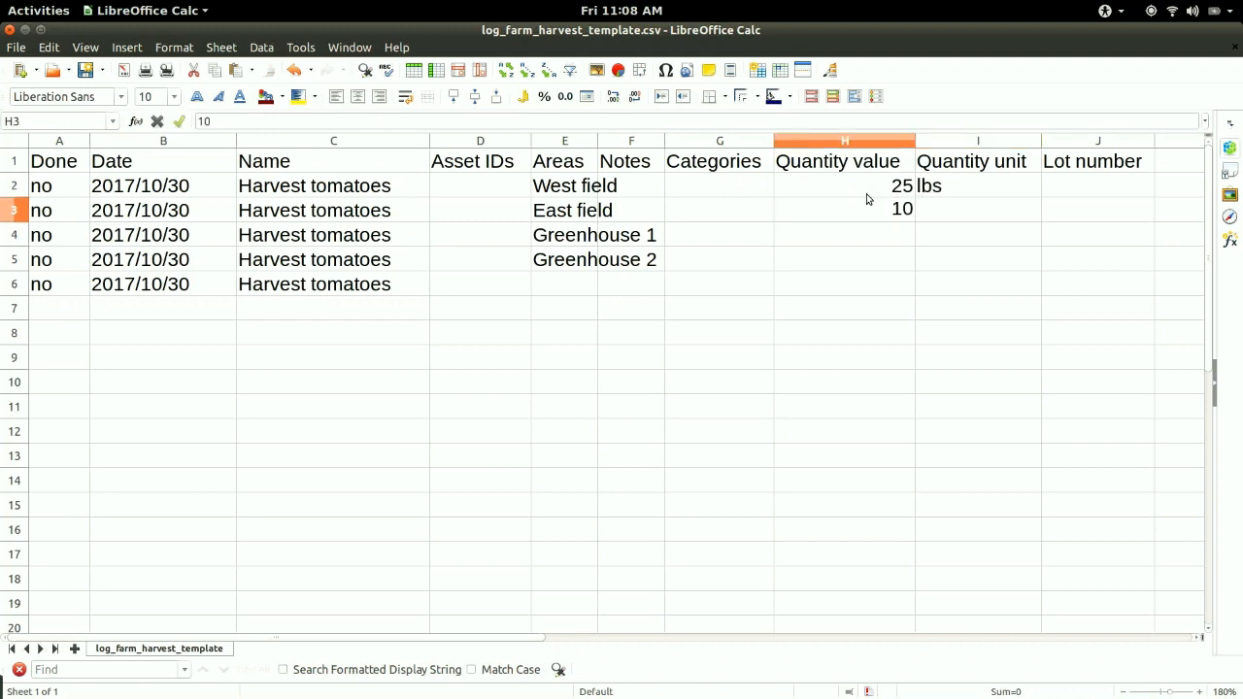
{"action": "key", "text": "Tab"}
{"action": "type", "text": "lbs"}
{"action": "key", "text": "Return"}
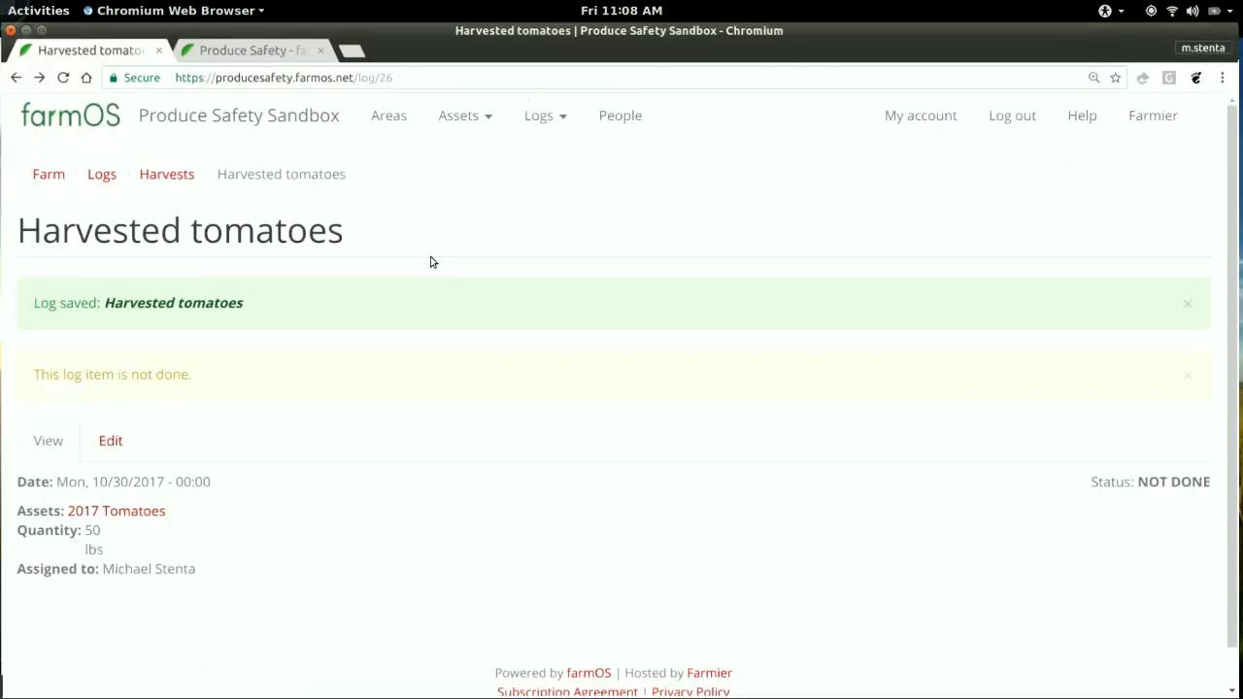
Step: Open the Harvests list in farmOS and return to the harvest spreadsheet in LibreOffice Calc
{"action": "left_click", "coordinate": [162, 175]}
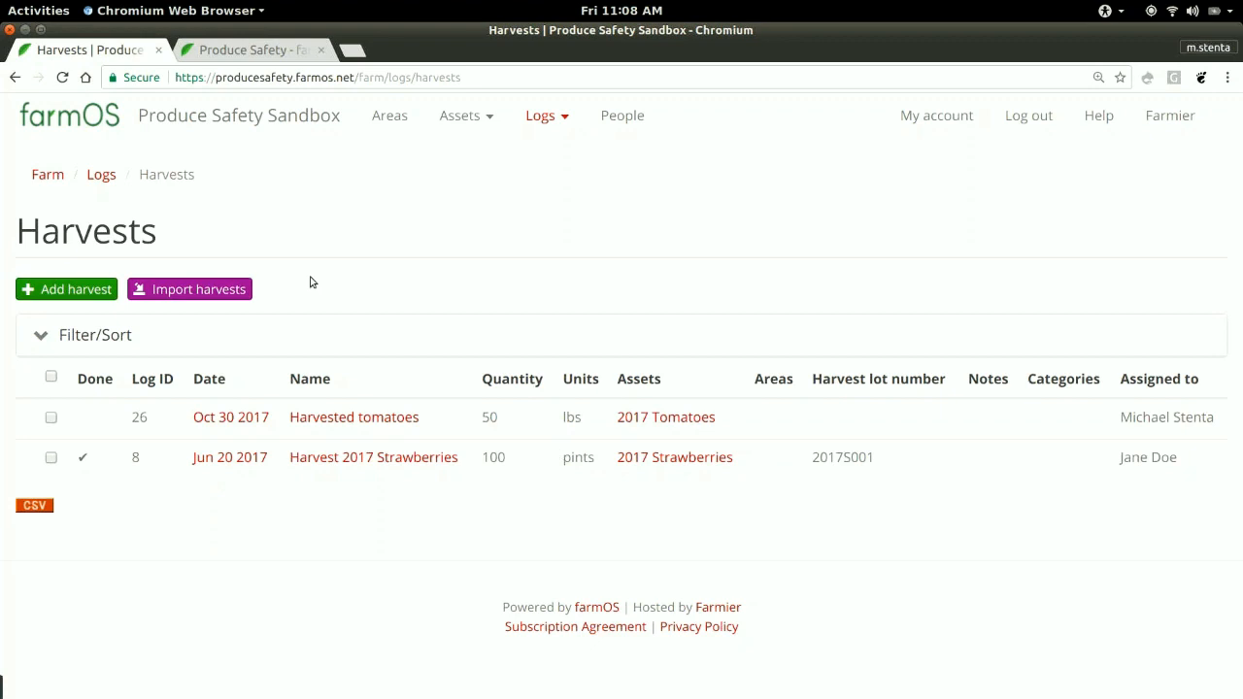
{"action": "mouse_move", "coordinate": [1, 1]}
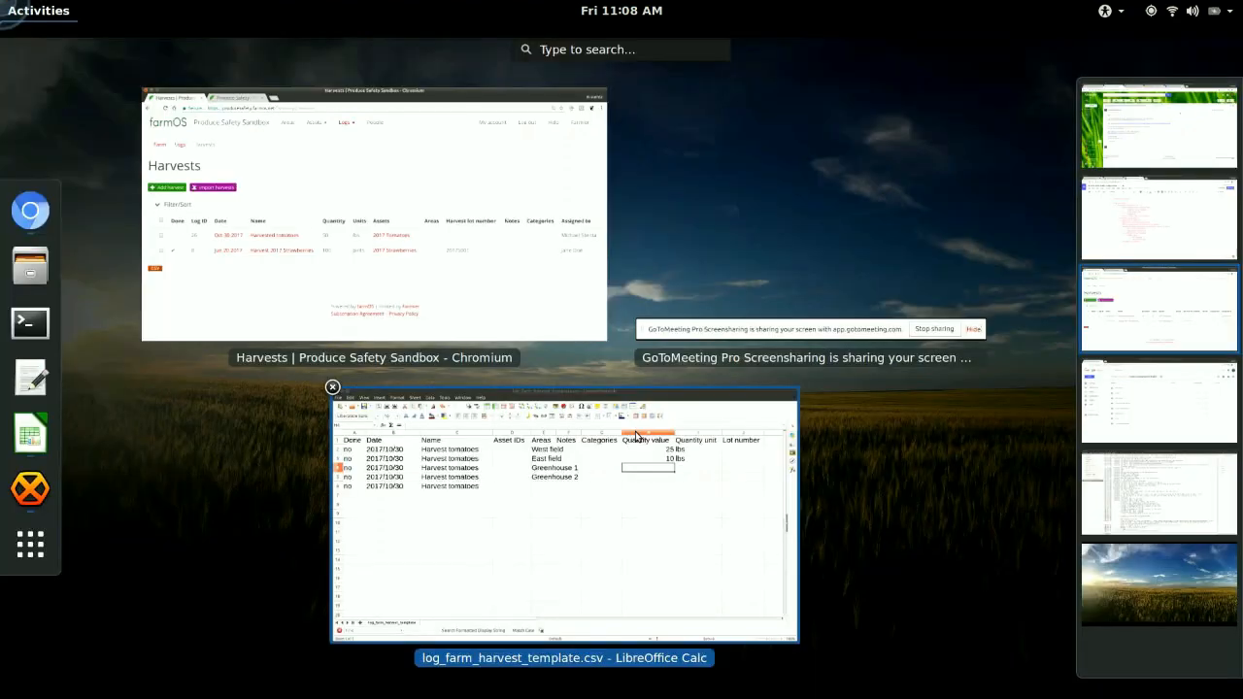
{"action": "left_click", "coordinate": [637, 441]}
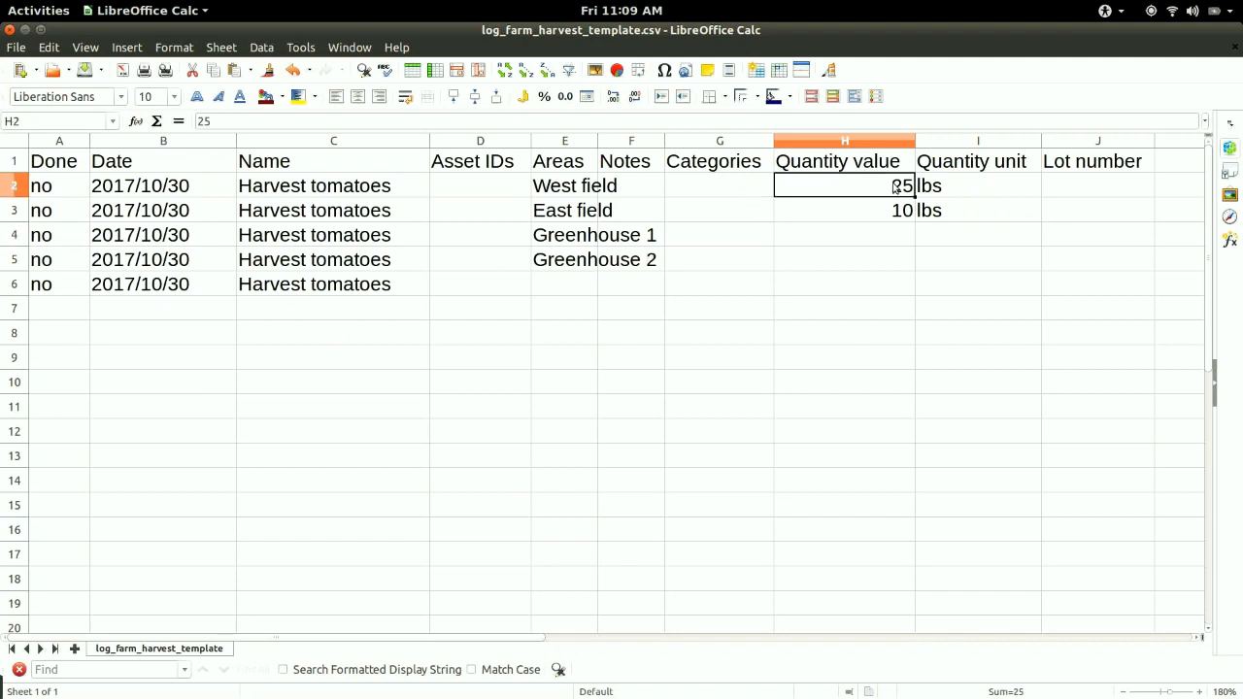
{"action": "left_click", "coordinate": [877, 244]}
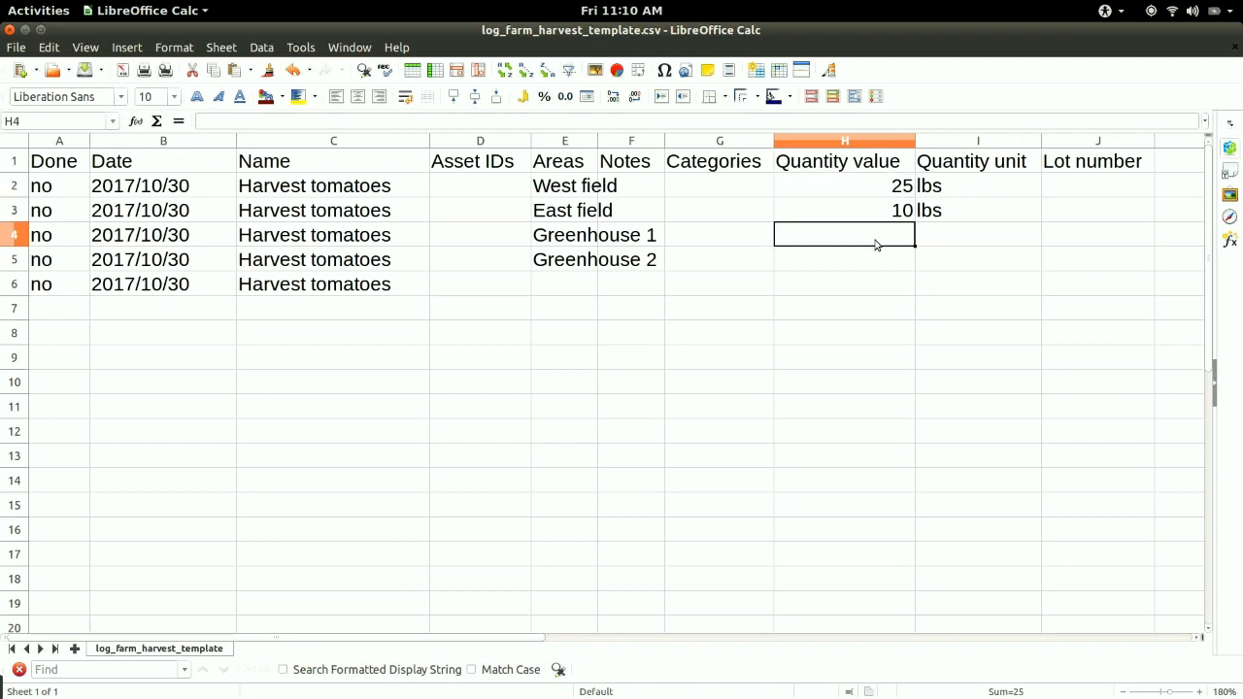
{"action": "left_click", "coordinate": [867, 264]}
{"action": "left_click", "coordinate": [860, 284]}
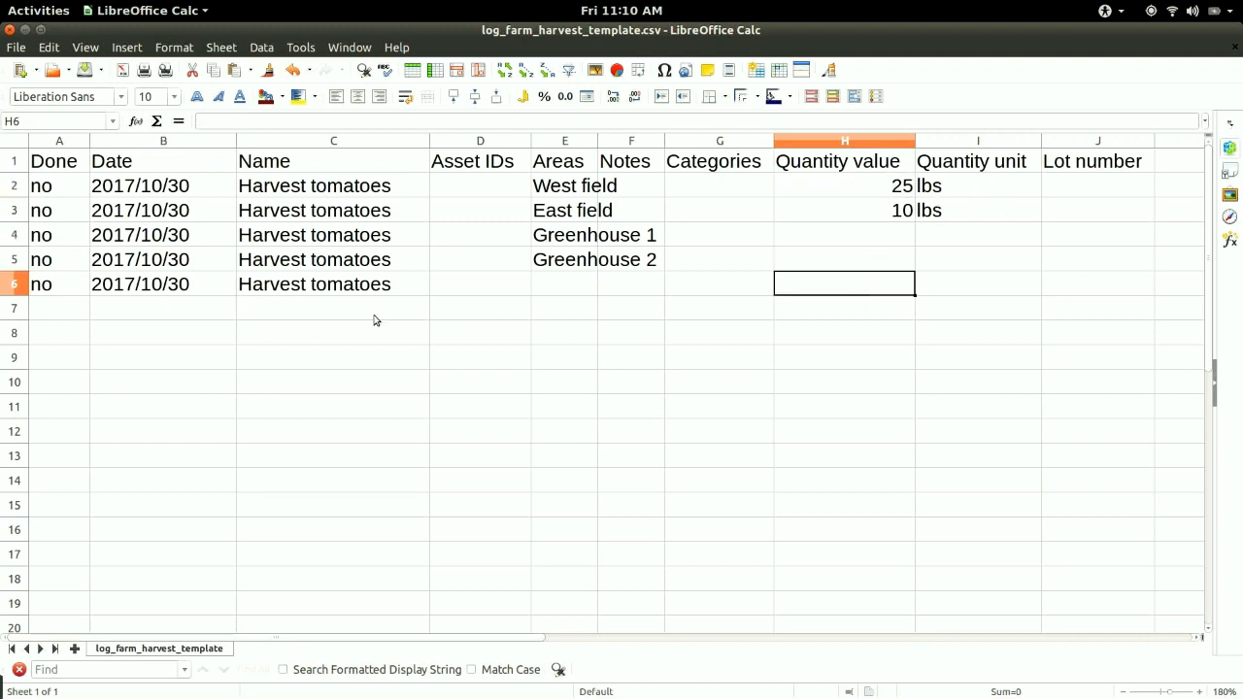
Step: Switch to Chromium and open the harvest log importer from the Harvests list
{"action": "mouse_move", "coordinate": [0, 0]}
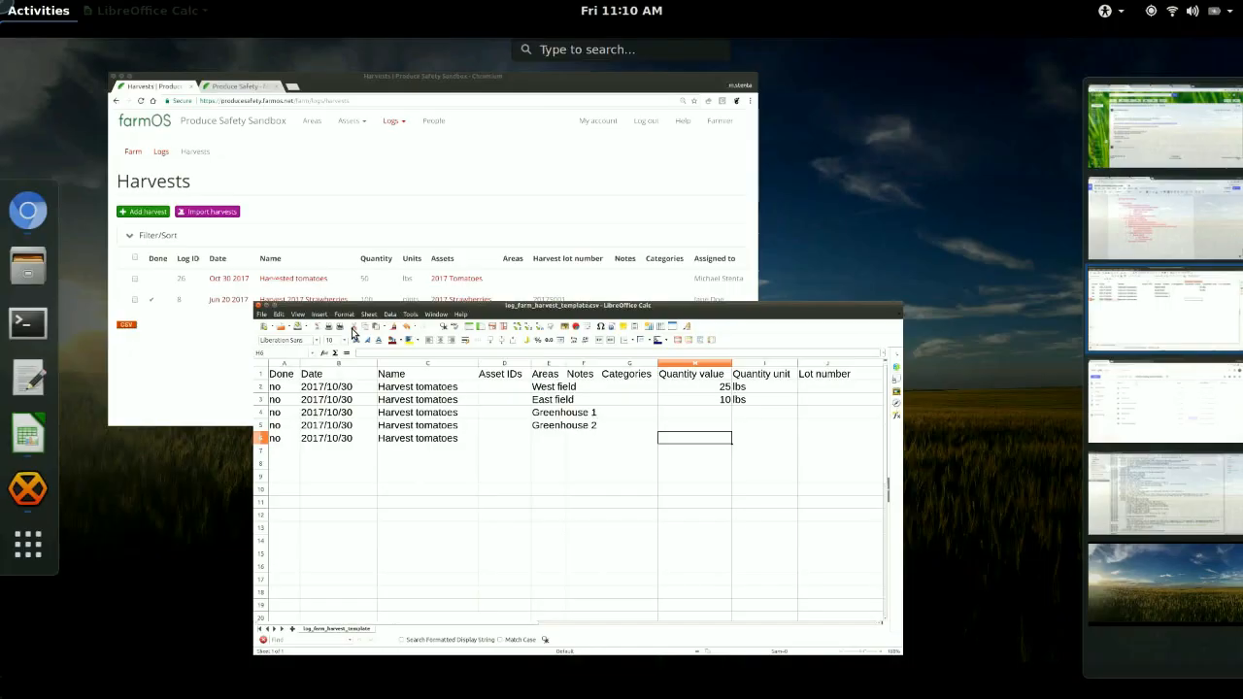
{"action": "left_click", "coordinate": [216, 233]}
{"action": "left_click", "coordinate": [222, 293]}
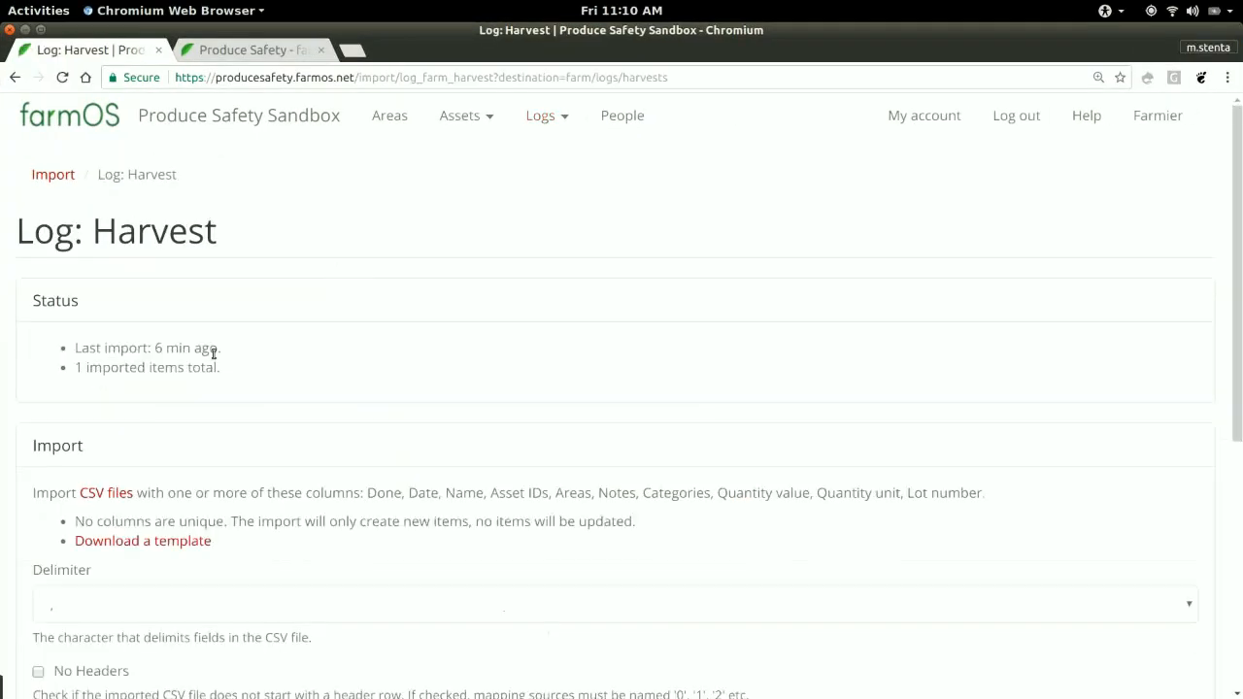
{"action": "scroll", "coordinate": [222, 418], "scroll_direction": "down", "scroll_amount": 2}
{"action": "scroll", "coordinate": [223, 417], "scroll_direction": "down", "scroll_amount": 2}
Step: Choose log_farm_harvest_template.csv from the Desktop as the import file and import the harvest logs
{"action": "left_click", "coordinate": [299, 457]}
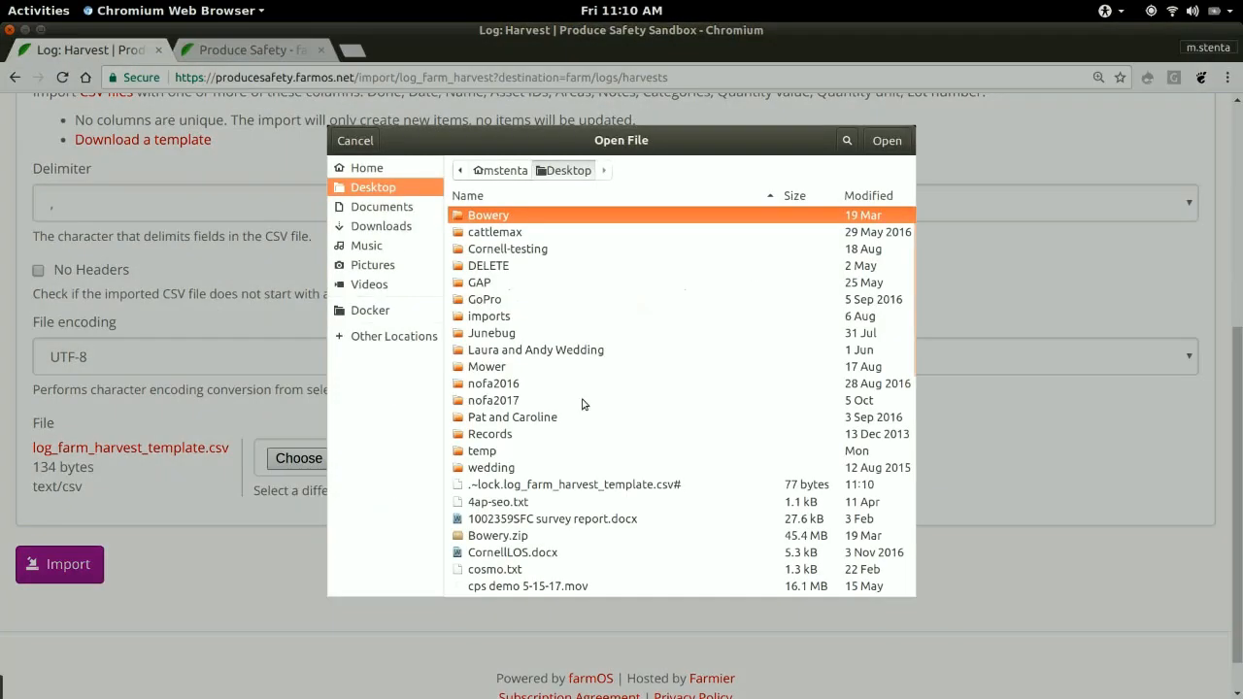
{"action": "left_click", "coordinate": [382, 207]}
{"action": "left_click", "coordinate": [373, 186]}
{"action": "scroll", "coordinate": [559, 435], "scroll_direction": "down", "scroll_amount": 5}
{"action": "scroll", "coordinate": [559, 436], "scroll_direction": "down", "scroll_amount": 4}
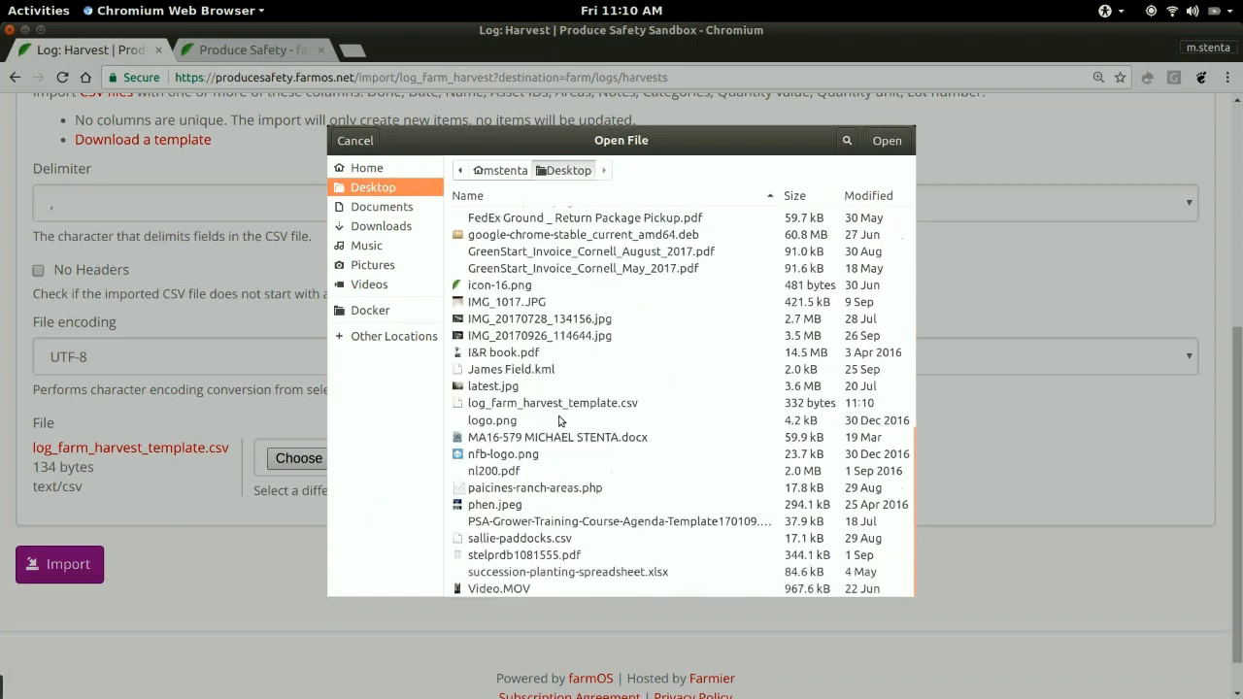
{"action": "left_click", "coordinate": [551, 402]}
{"action": "double_click", "coordinate": [550, 401]}
{"action": "left_click", "coordinate": [73, 565]}
{"action": "left_click_drag", "start_coordinate": [151, 307], "coordinate": [2, 294]}
Step: Assign the Harvest tomatoes logs with IDs 30 and 31 to the second person in the people list, appending to existing assignments
{"action": "scroll", "coordinate": [2, 287], "scroll_direction": "down", "scroll_amount": 3}
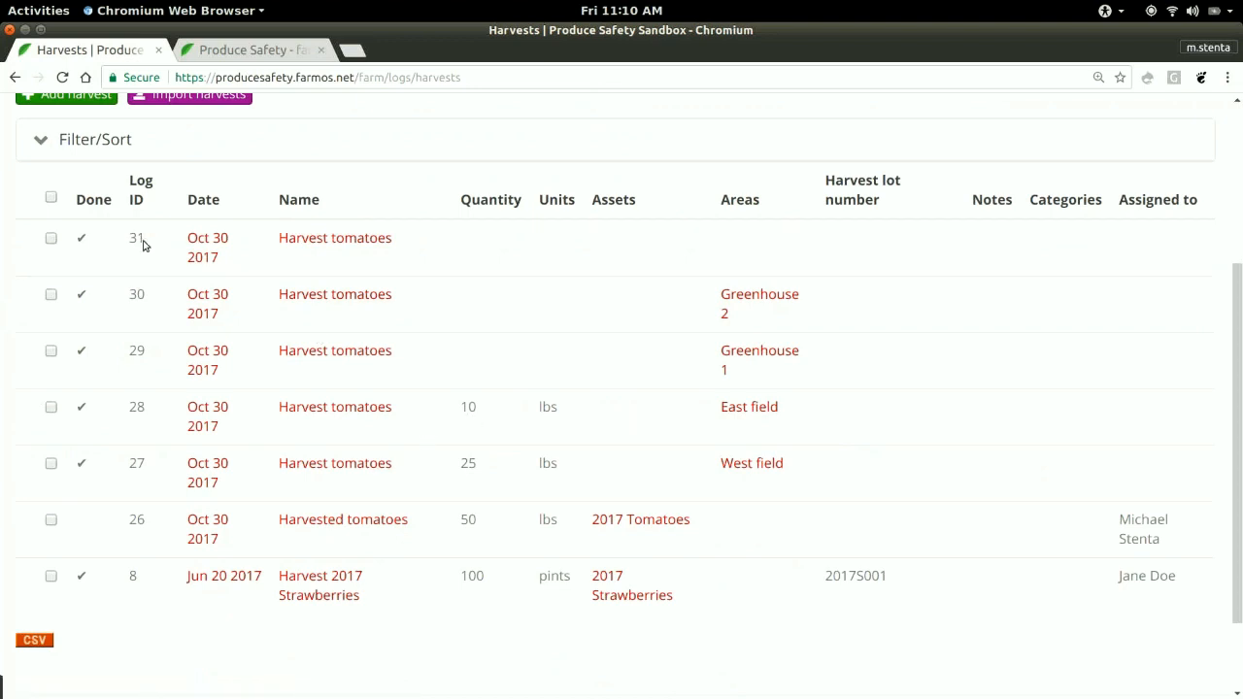
{"action": "left_click", "coordinate": [52, 239]}
{"action": "scroll", "coordinate": [60, 319], "scroll_direction": "down", "scroll_amount": 3}
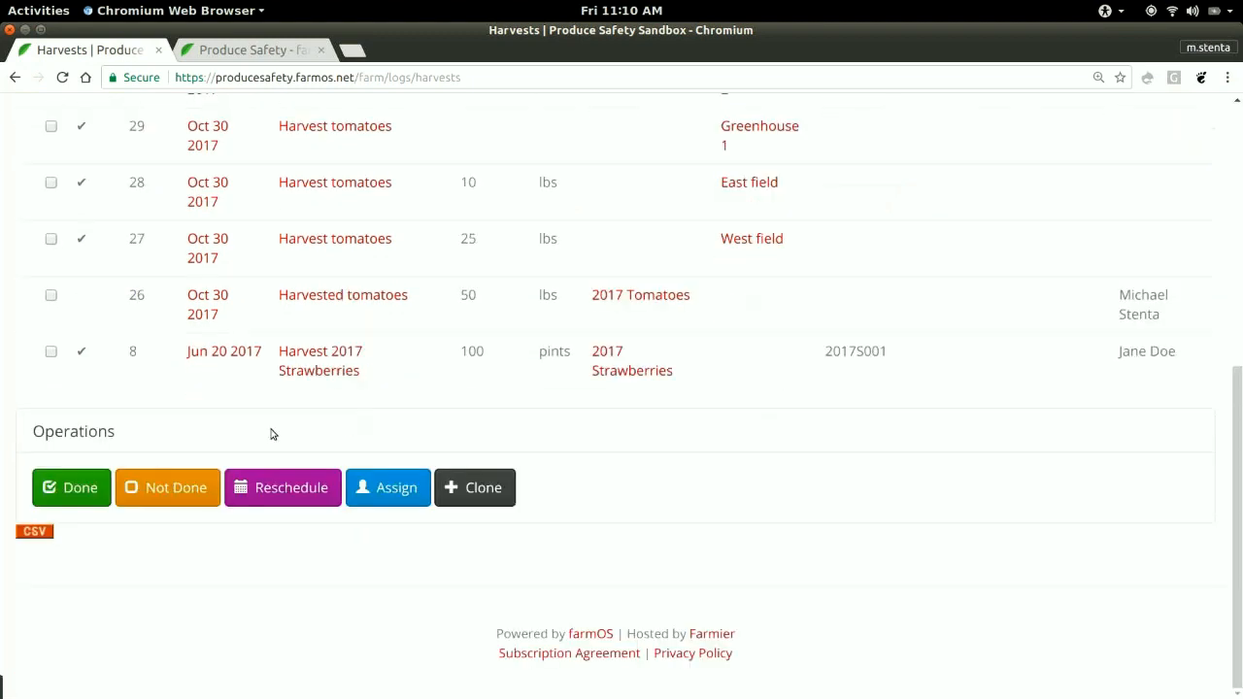
{"action": "left_click", "coordinate": [387, 488]}
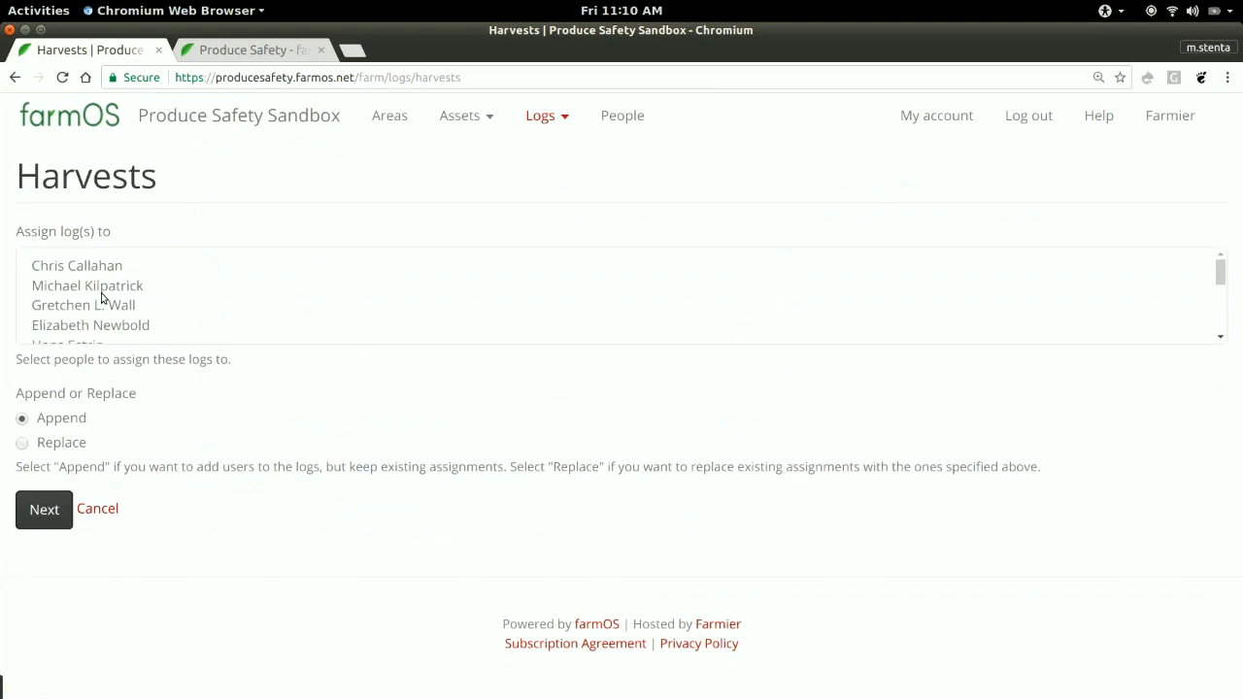
{"action": "left_click", "coordinate": [101, 286]}
{"action": "left_click", "coordinate": [35, 509]}
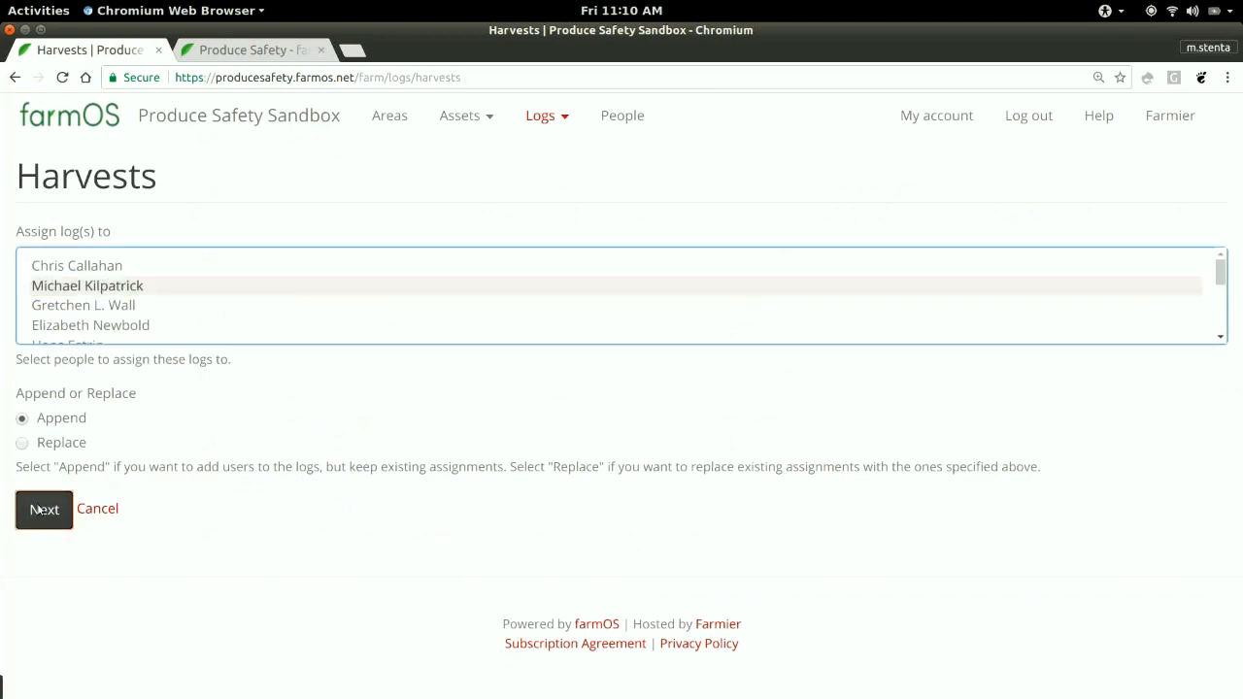
{"action": "scroll", "coordinate": [448, 415], "scroll_direction": "down", "scroll_amount": 2}
{"action": "triple_click", "coordinate": [1104, 415]}
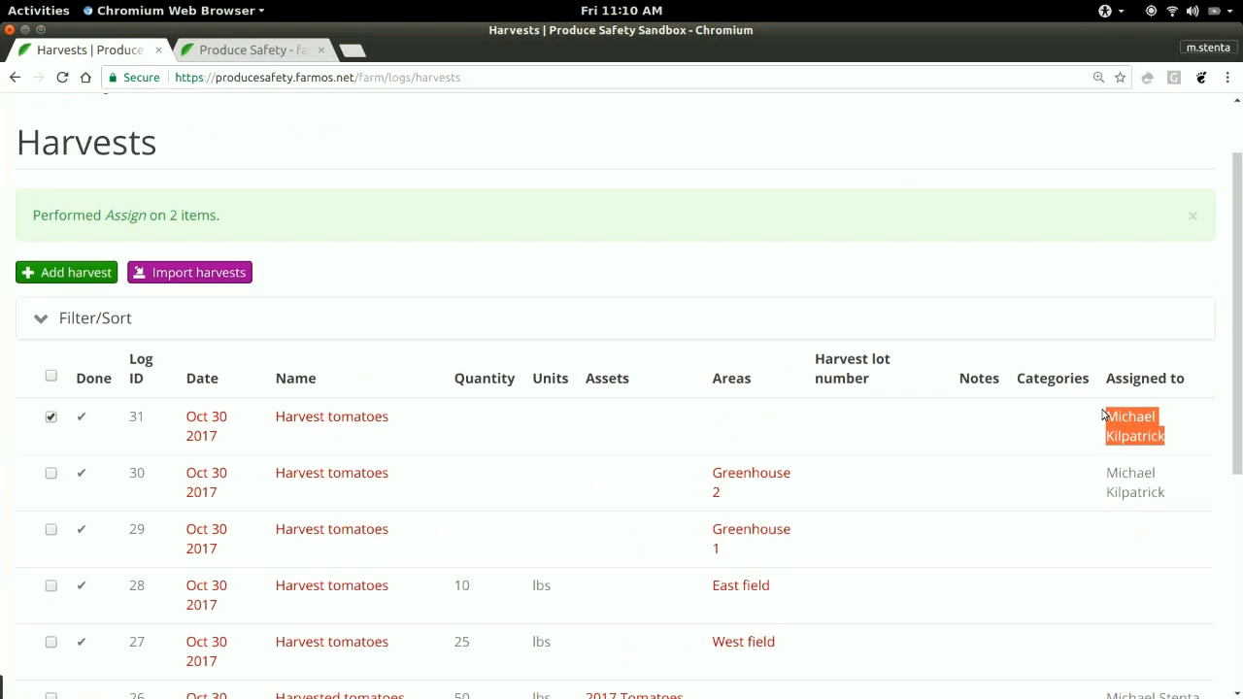
Step: Open the assignee's user page and bring up the list of logs assigned to that person
{"action": "left_click_drag", "start_coordinate": [1240, 312], "coordinate": [1241, 311]}
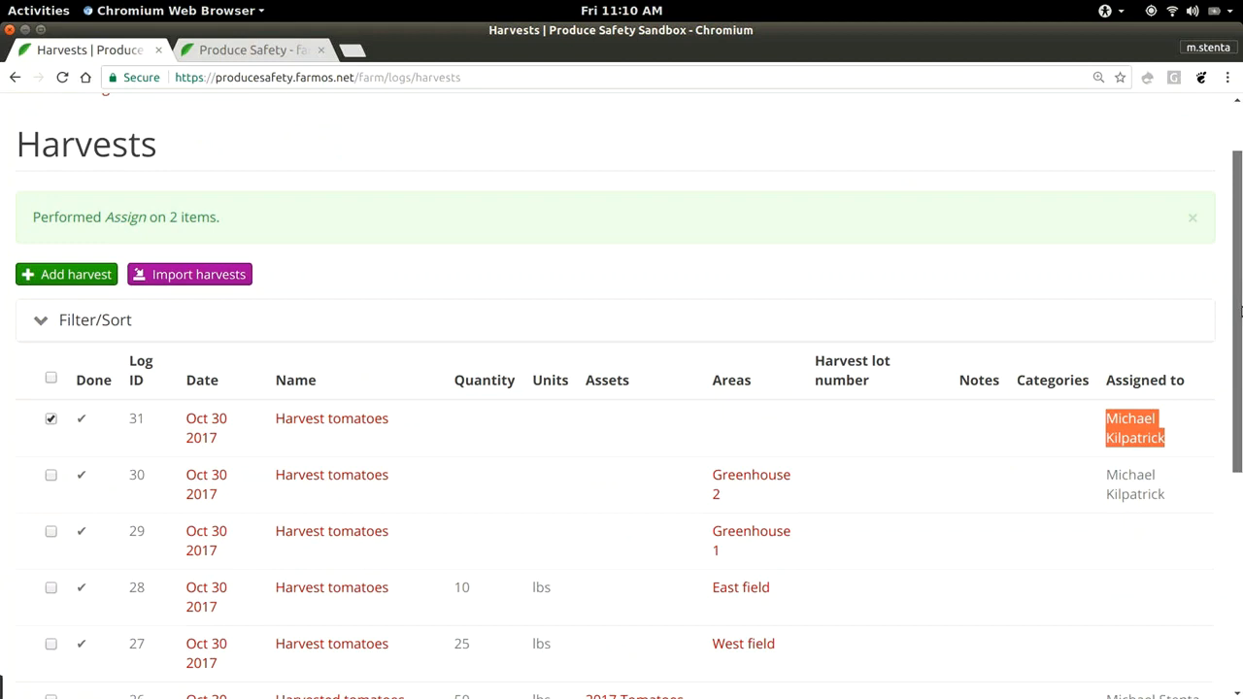
{"action": "key", "text": "Return"}
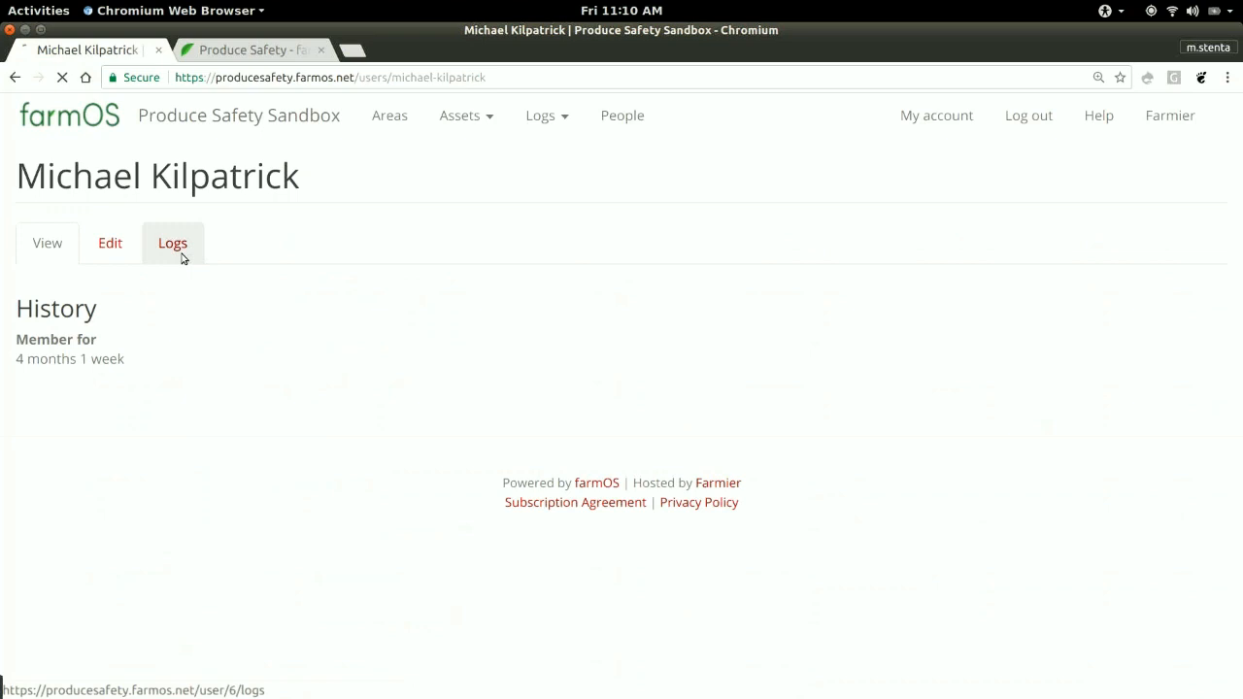
{"action": "left_click", "coordinate": [181, 257]}
Step: Mark both of the assignee's Harvest tomatoes logs, IDs 30 and 31, as not done
{"action": "left_click", "coordinate": [52, 436]}
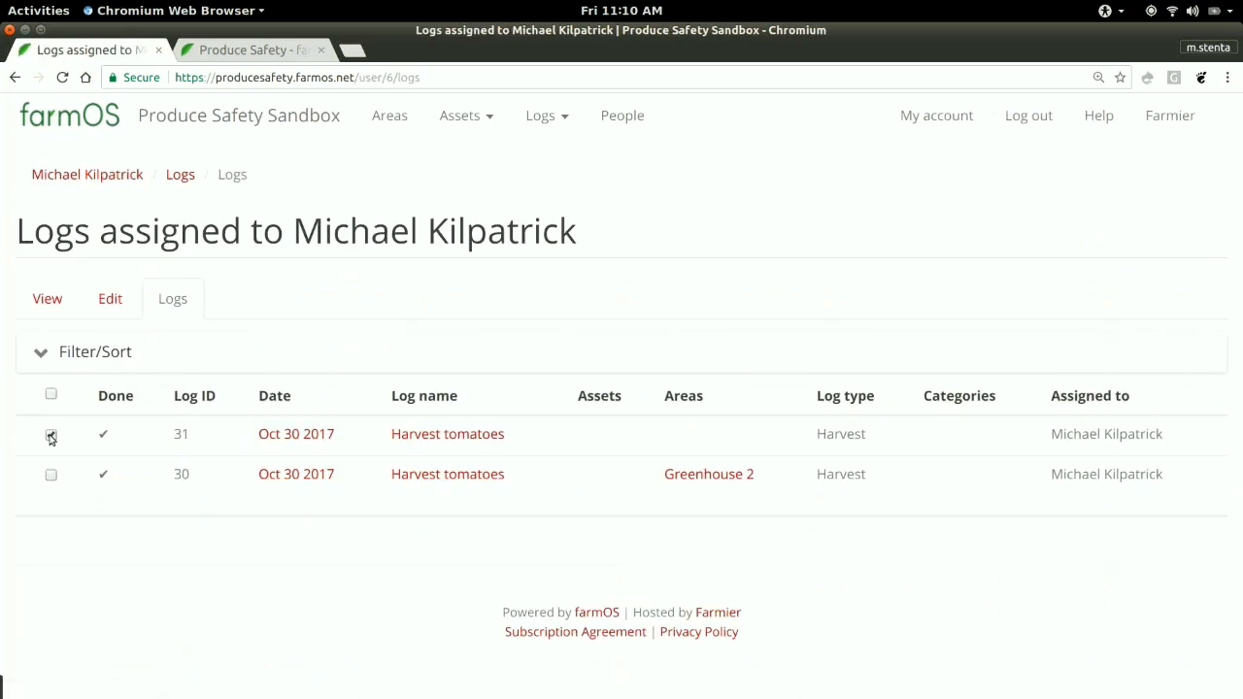
{"action": "scroll", "coordinate": [51, 436], "scroll_direction": "down", "scroll_amount": 2}
{"action": "left_click", "coordinate": [51, 384]}
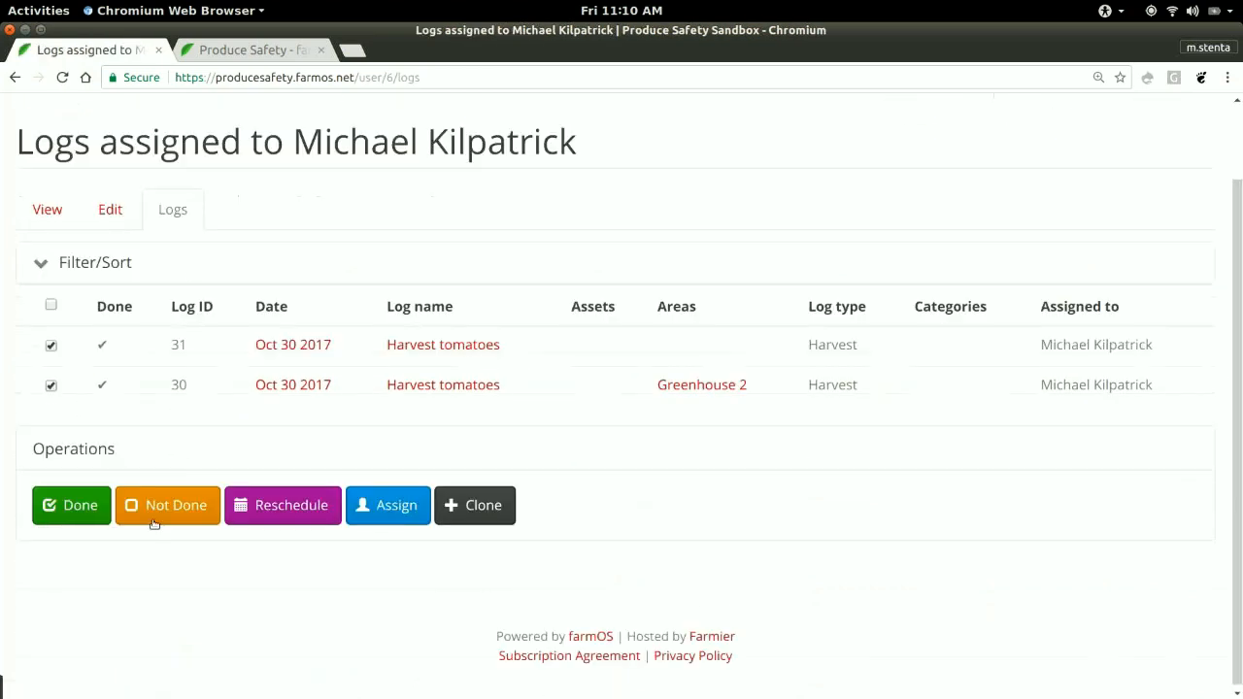
{"action": "left_click", "coordinate": [153, 522]}
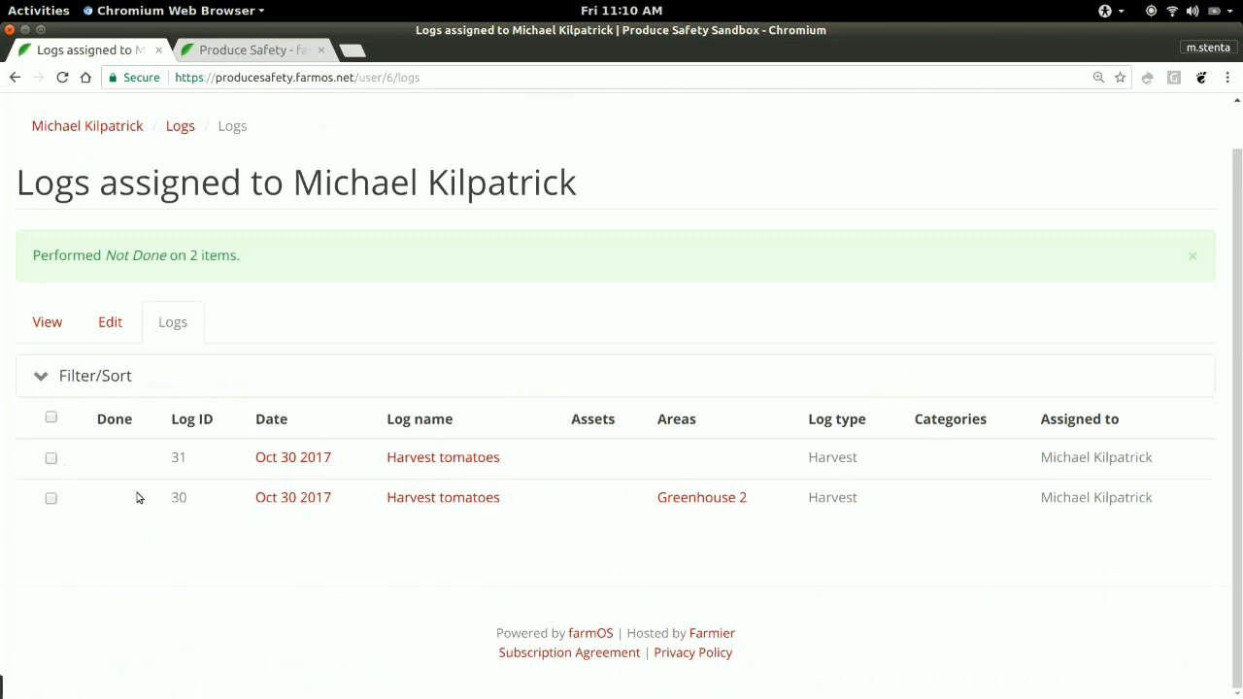
Step: Go to the farm dashboard and mark the lower Harvest tomatoes log in the Plan list as done
{"action": "scroll", "coordinate": [141, 496], "scroll_direction": "up", "scroll_amount": 1}
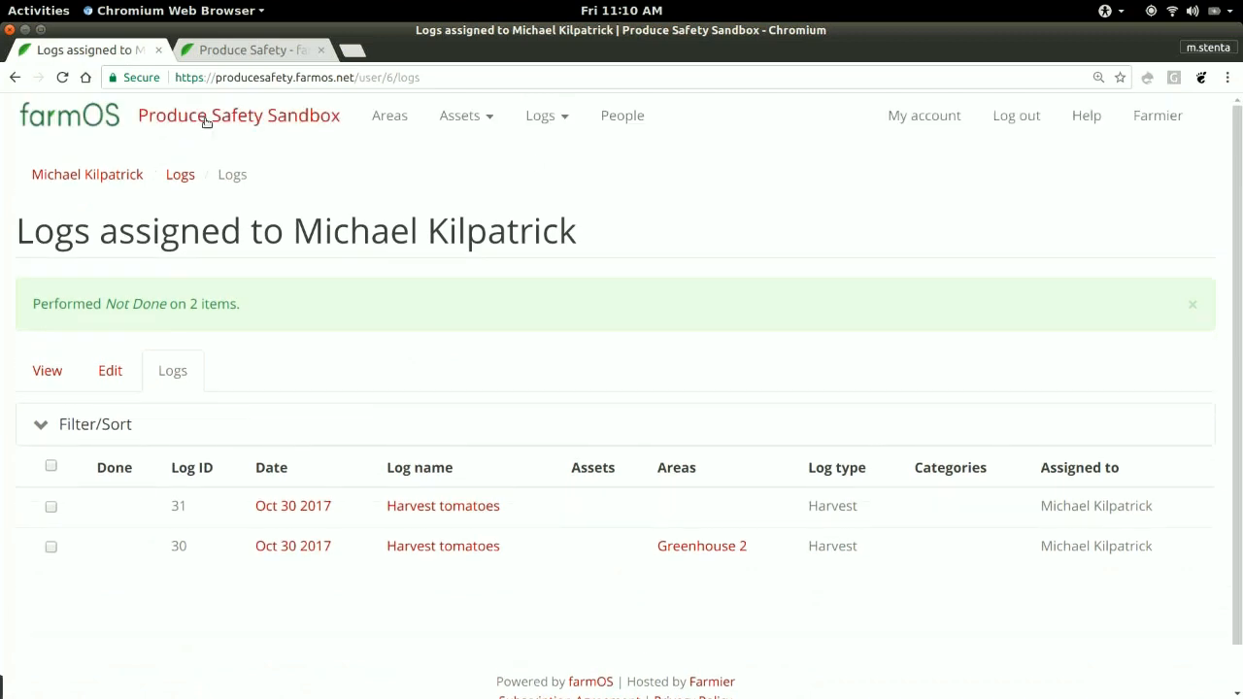
{"action": "left_click", "coordinate": [206, 122]}
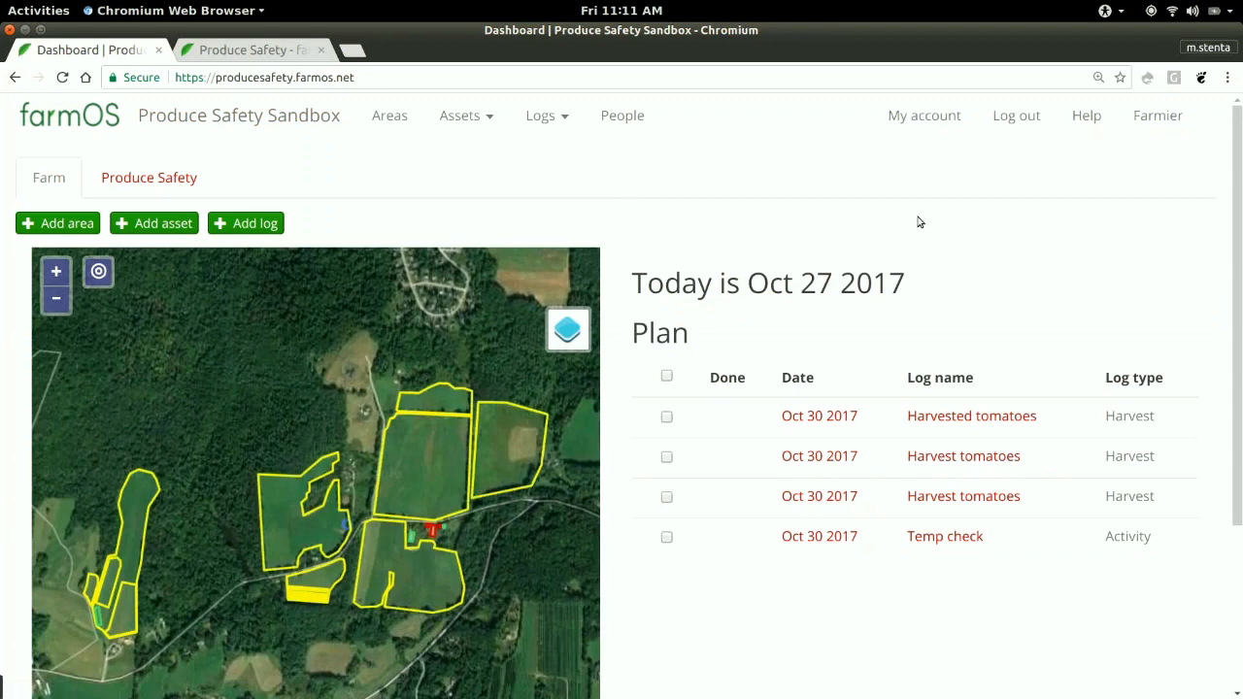
{"action": "scroll", "coordinate": [919, 222], "scroll_direction": "down", "scroll_amount": 3}
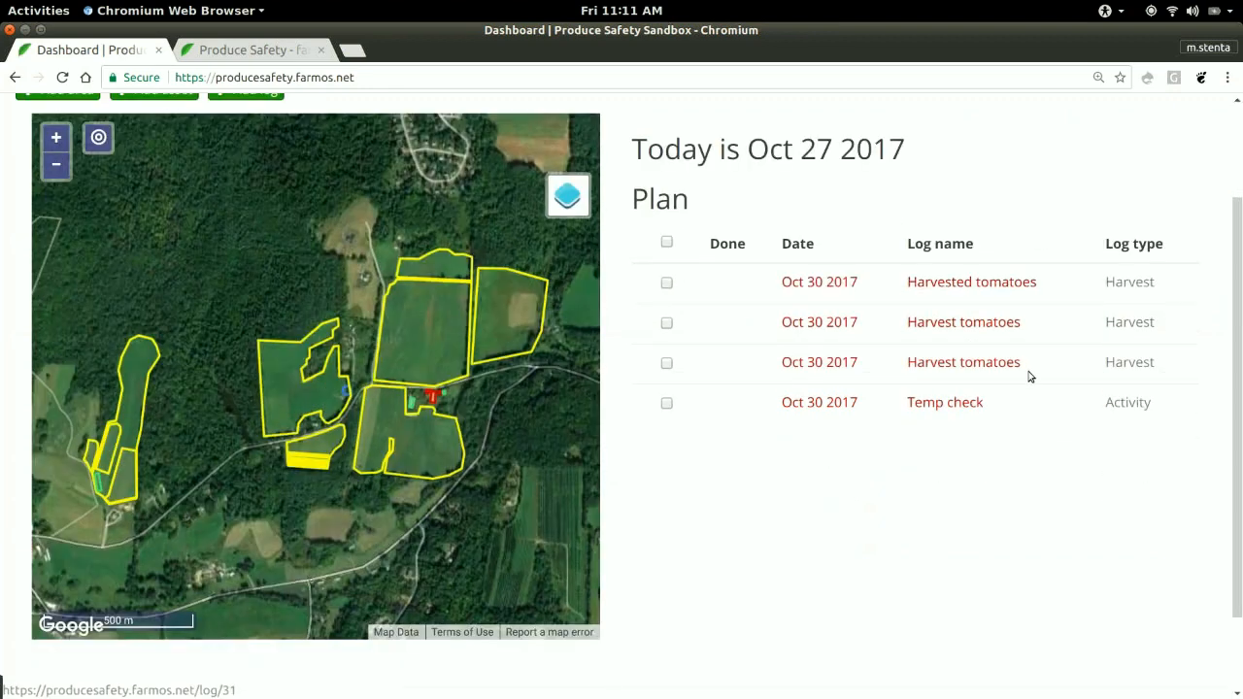
{"action": "left_click_drag", "start_coordinate": [1025, 370], "coordinate": [755, 267]}
{"action": "left_click", "coordinate": [907, 229]}
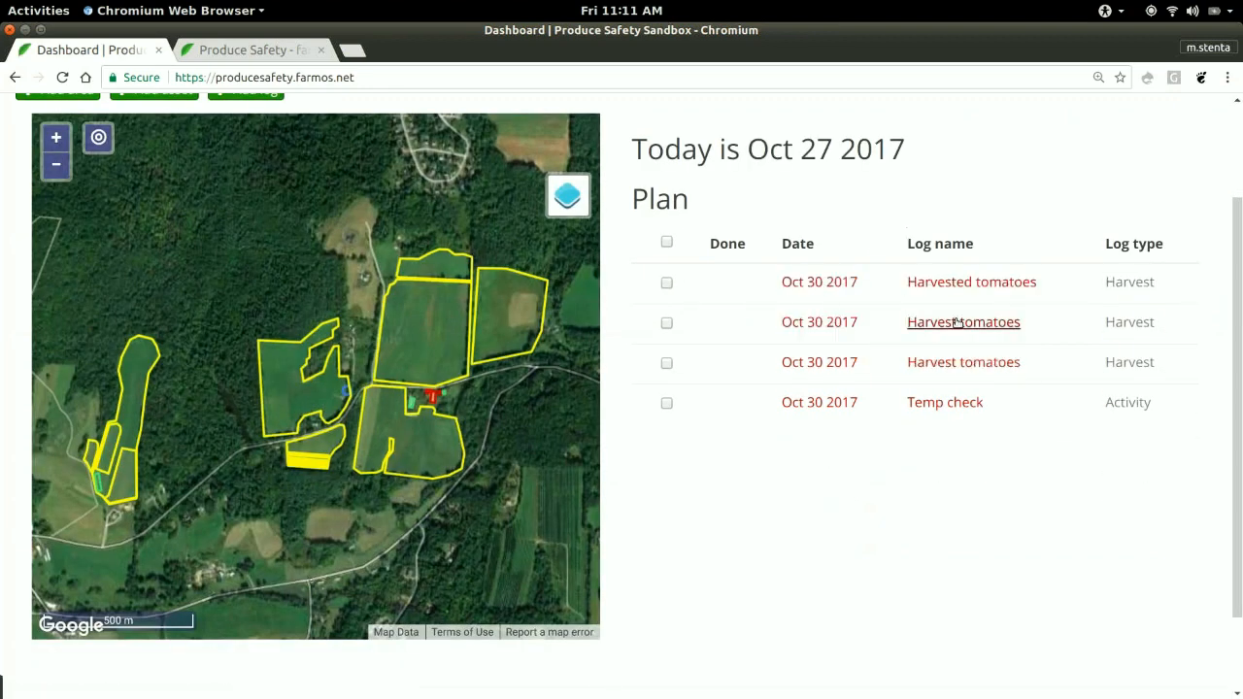
{"action": "left_click", "coordinate": [666, 364]}
{"action": "left_click", "coordinate": [692, 525]}
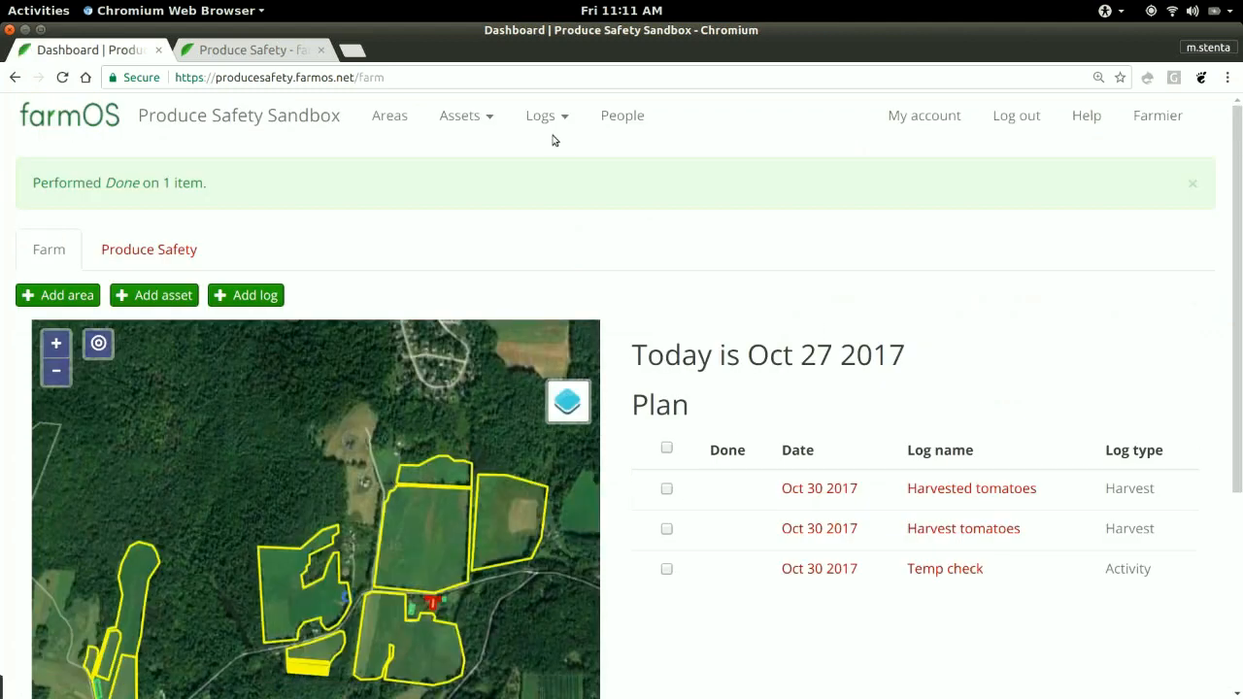
Step: Open the choice of log types from the farm dashboard
{"action": "left_click", "coordinate": [546, 117]}
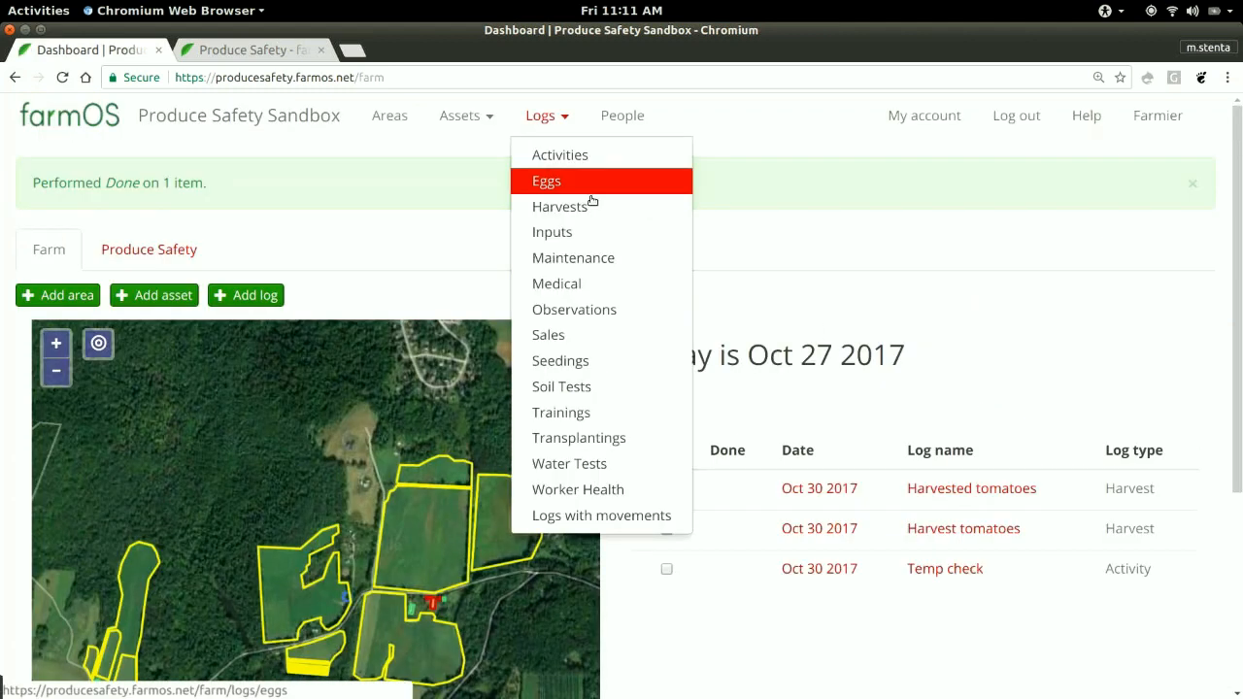